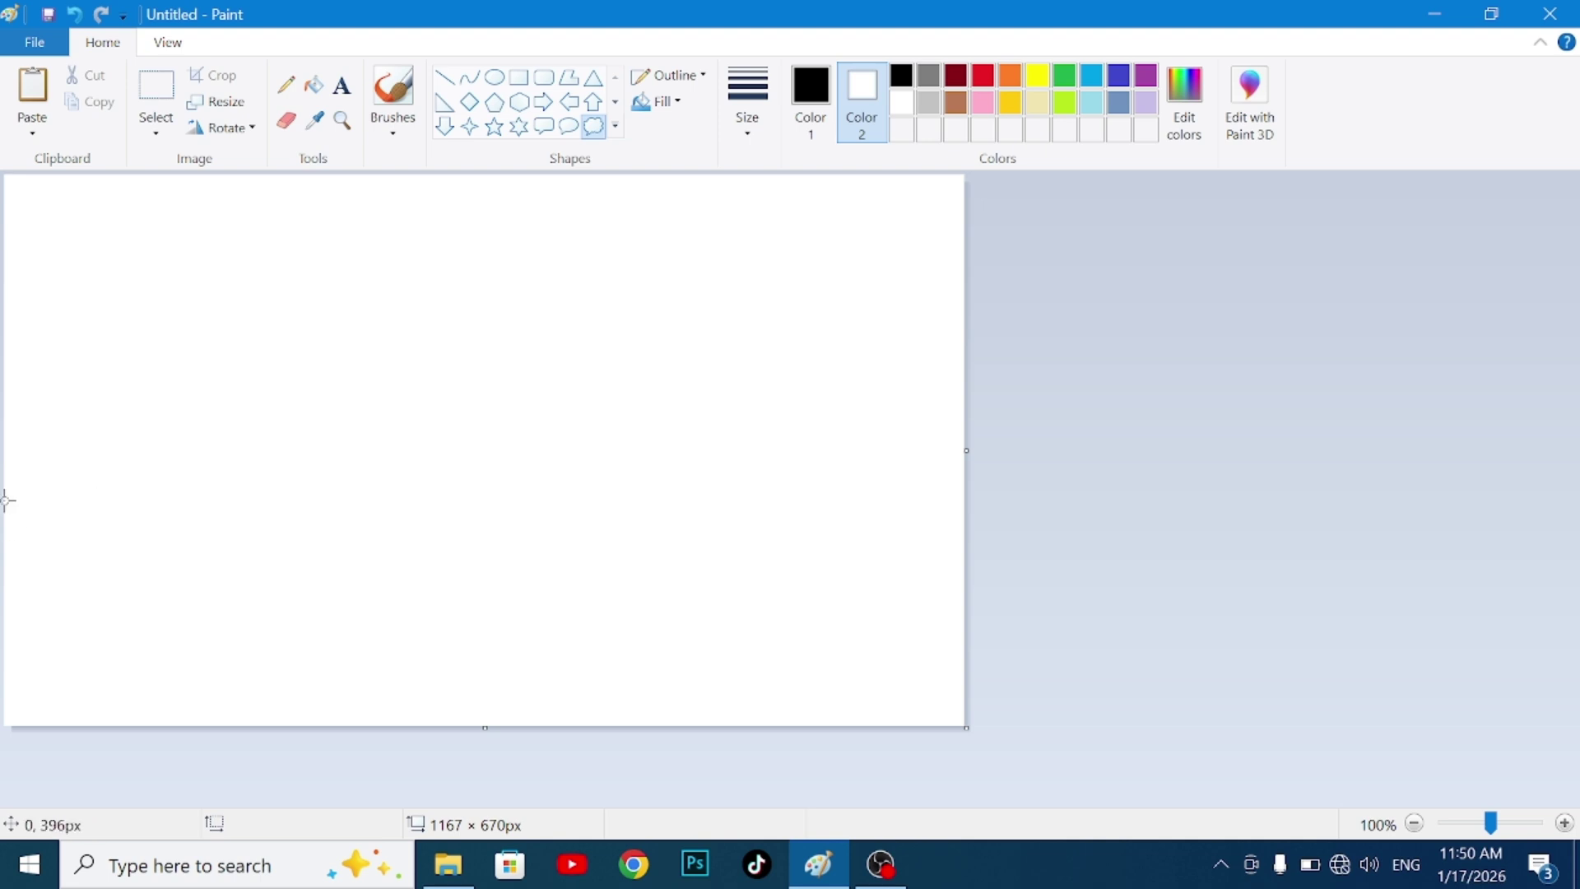
# Draw a wavy black hill line across the full canvas width with the Pencil.
pyautogui.moveTo(9, 500); pyautogui.dragTo(201, 504)
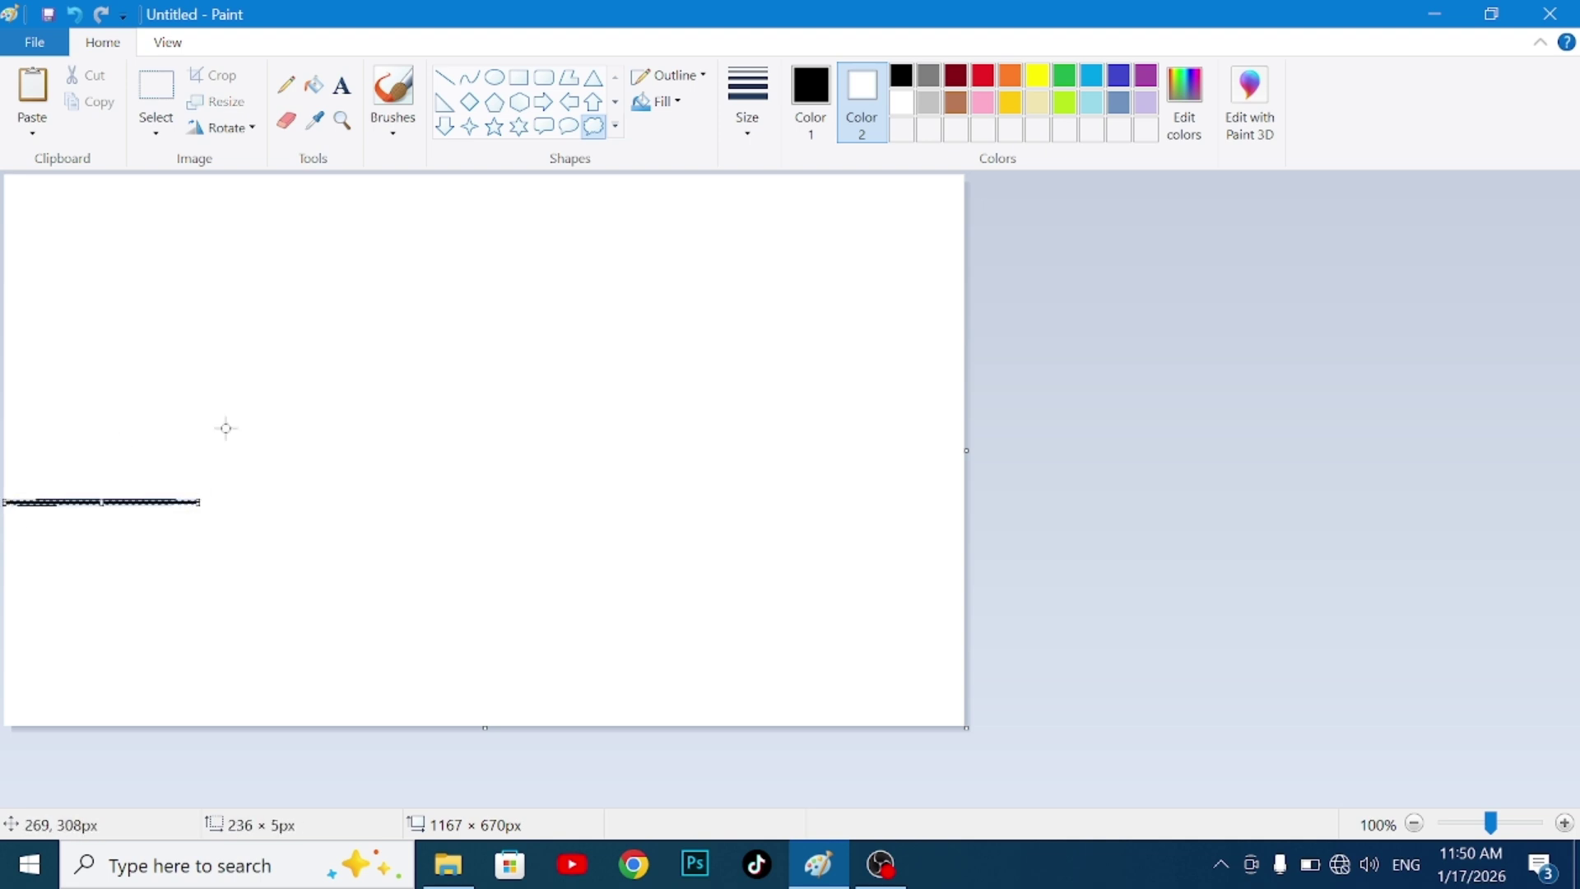
pyautogui.click(291, 82)
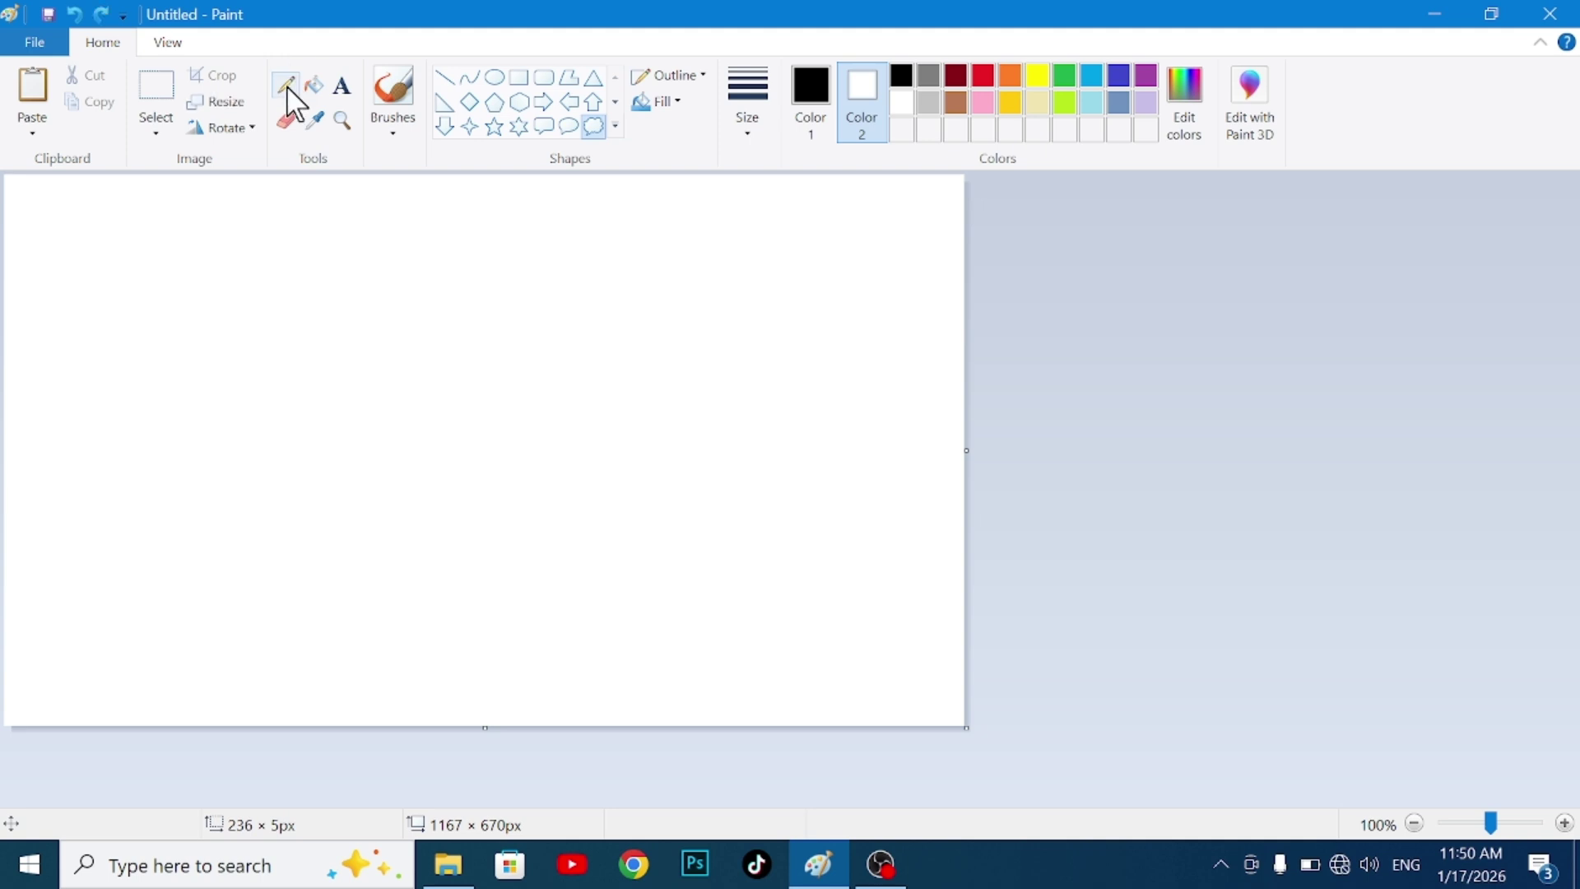
pyautogui.click(288, 89)
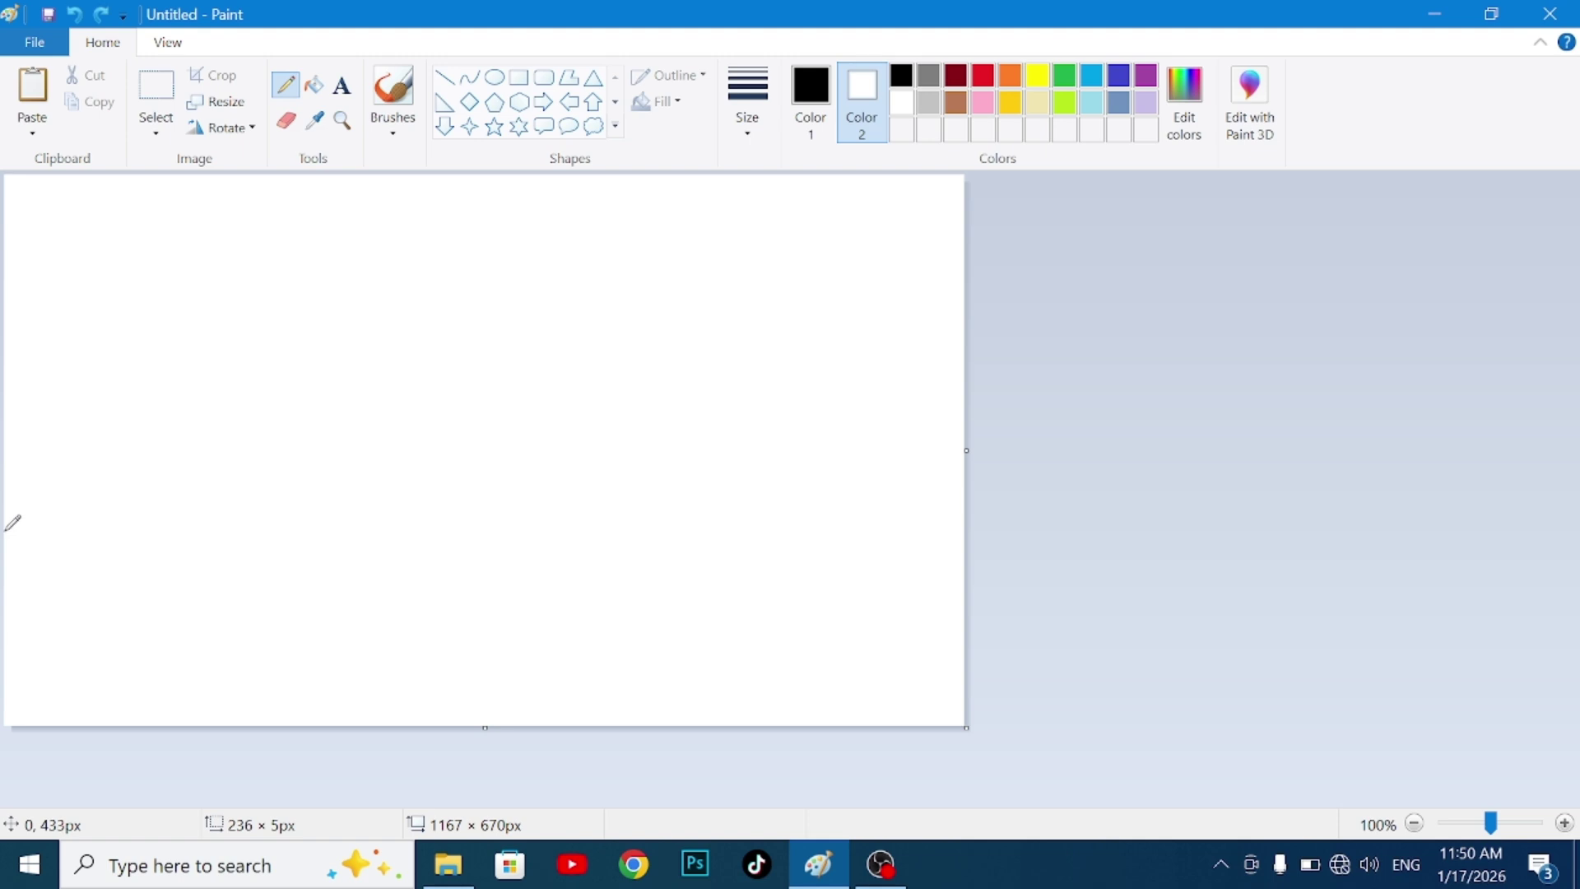
pyautogui.moveTo(7, 529)
pyautogui.mouseDown()
pyautogui.moveTo(62, 518)
pyautogui.moveTo(156, 576)
pyautogui.moveTo(389, 541)
pyautogui.moveTo(449, 467)
pyautogui.moveTo(617, 566)
pyautogui.moveTo(811, 495)
pyautogui.moveTo(886, 340)
pyautogui.moveTo(1010, 359)
pyautogui.mouseUp()
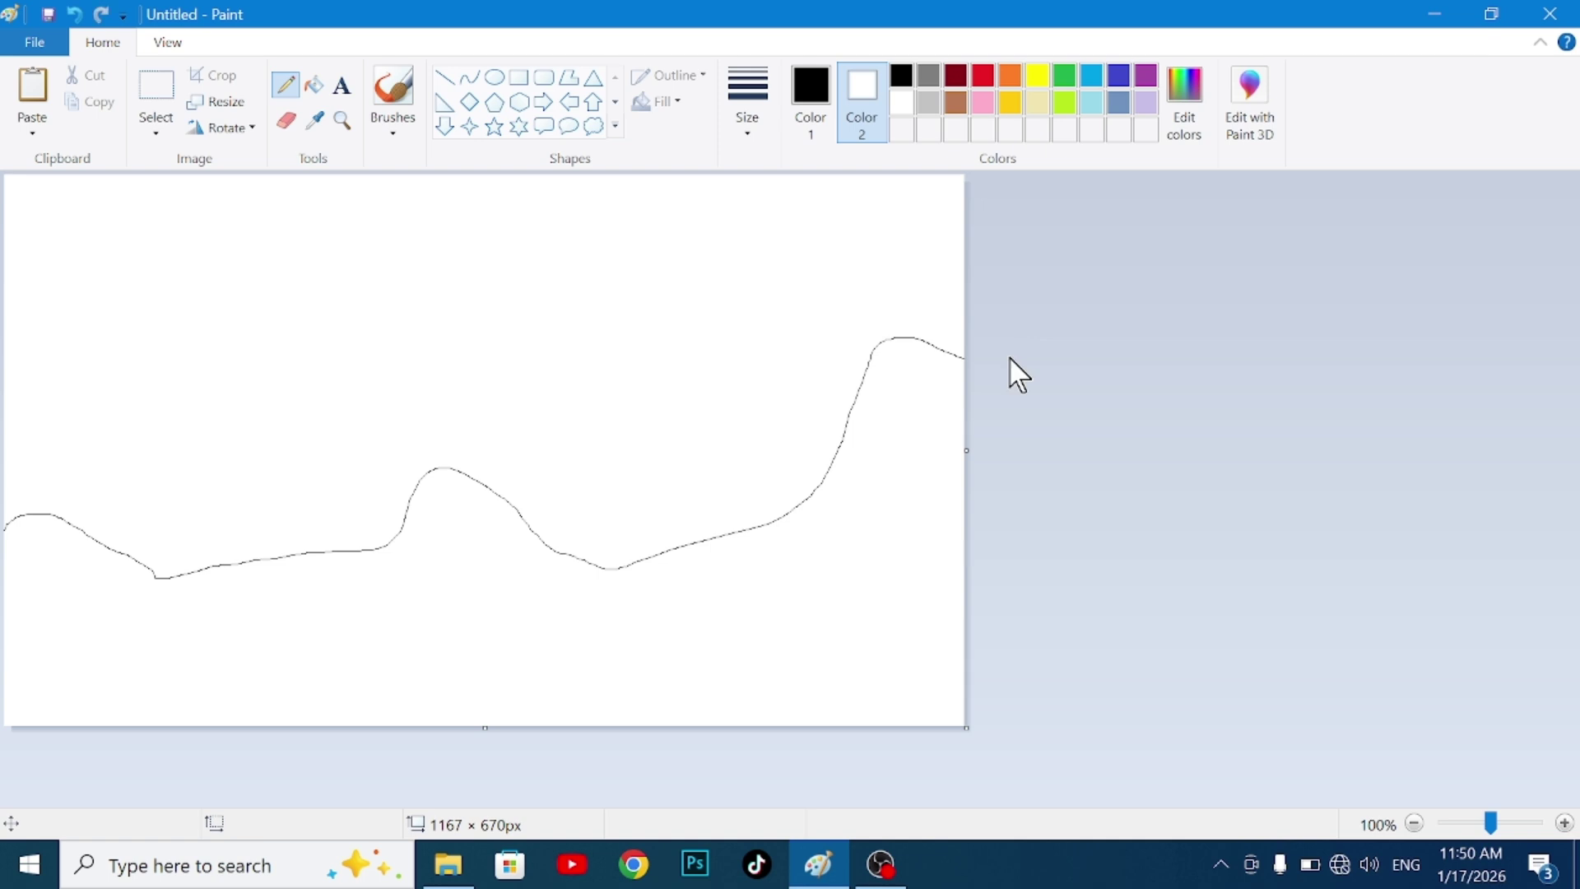
# Fill the area below the black hill line with green and the area above it with light blue.
pyautogui.click(317, 86)
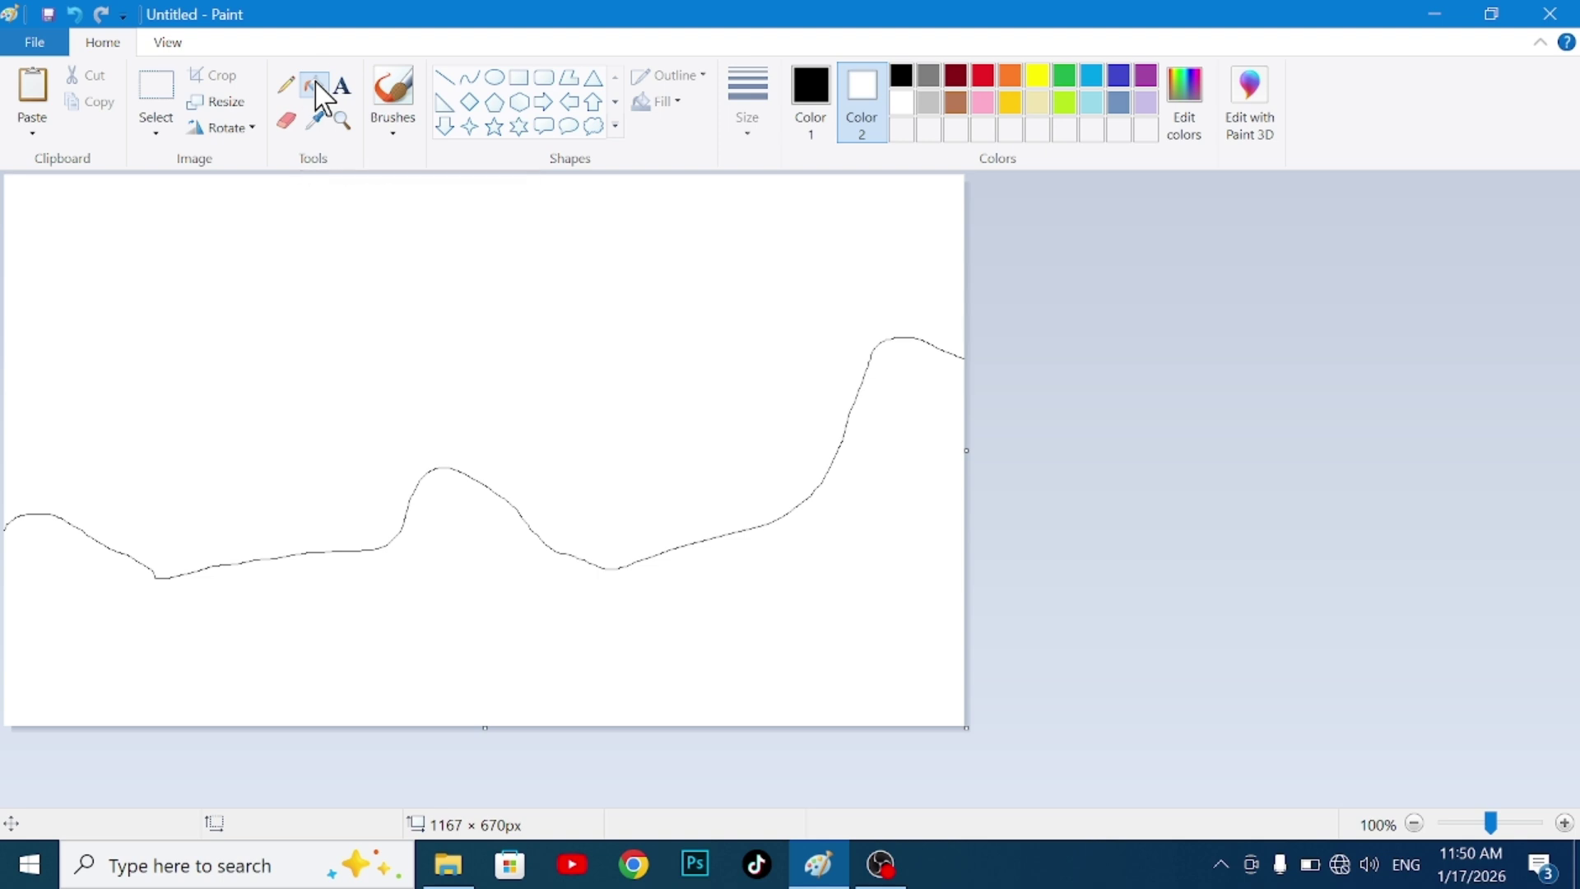
pyautogui.click(819, 123)
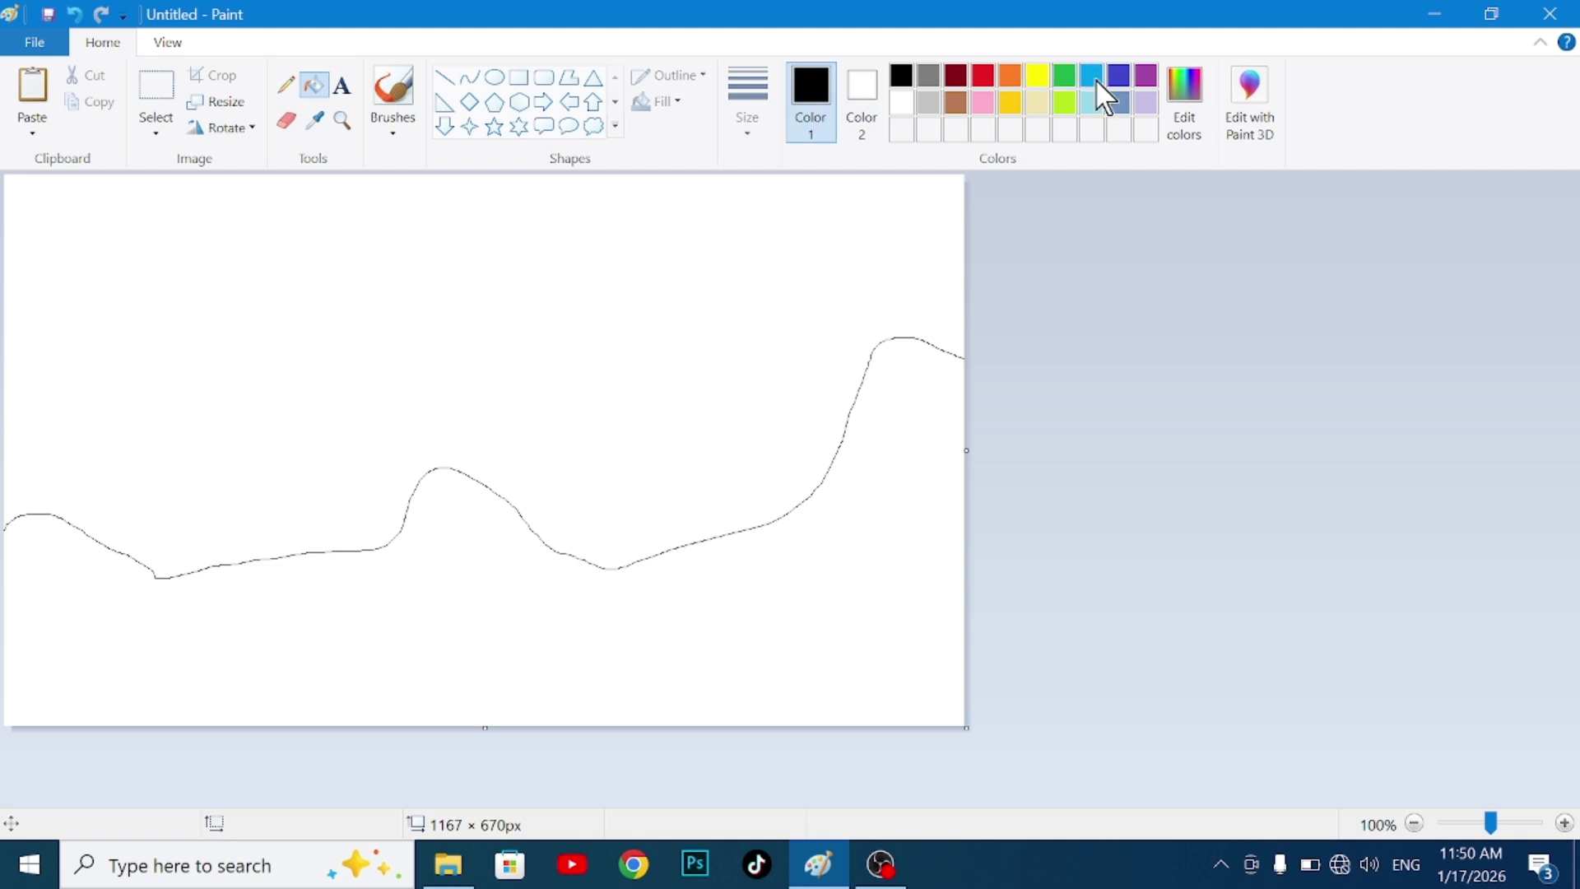
pyautogui.click(1067, 78)
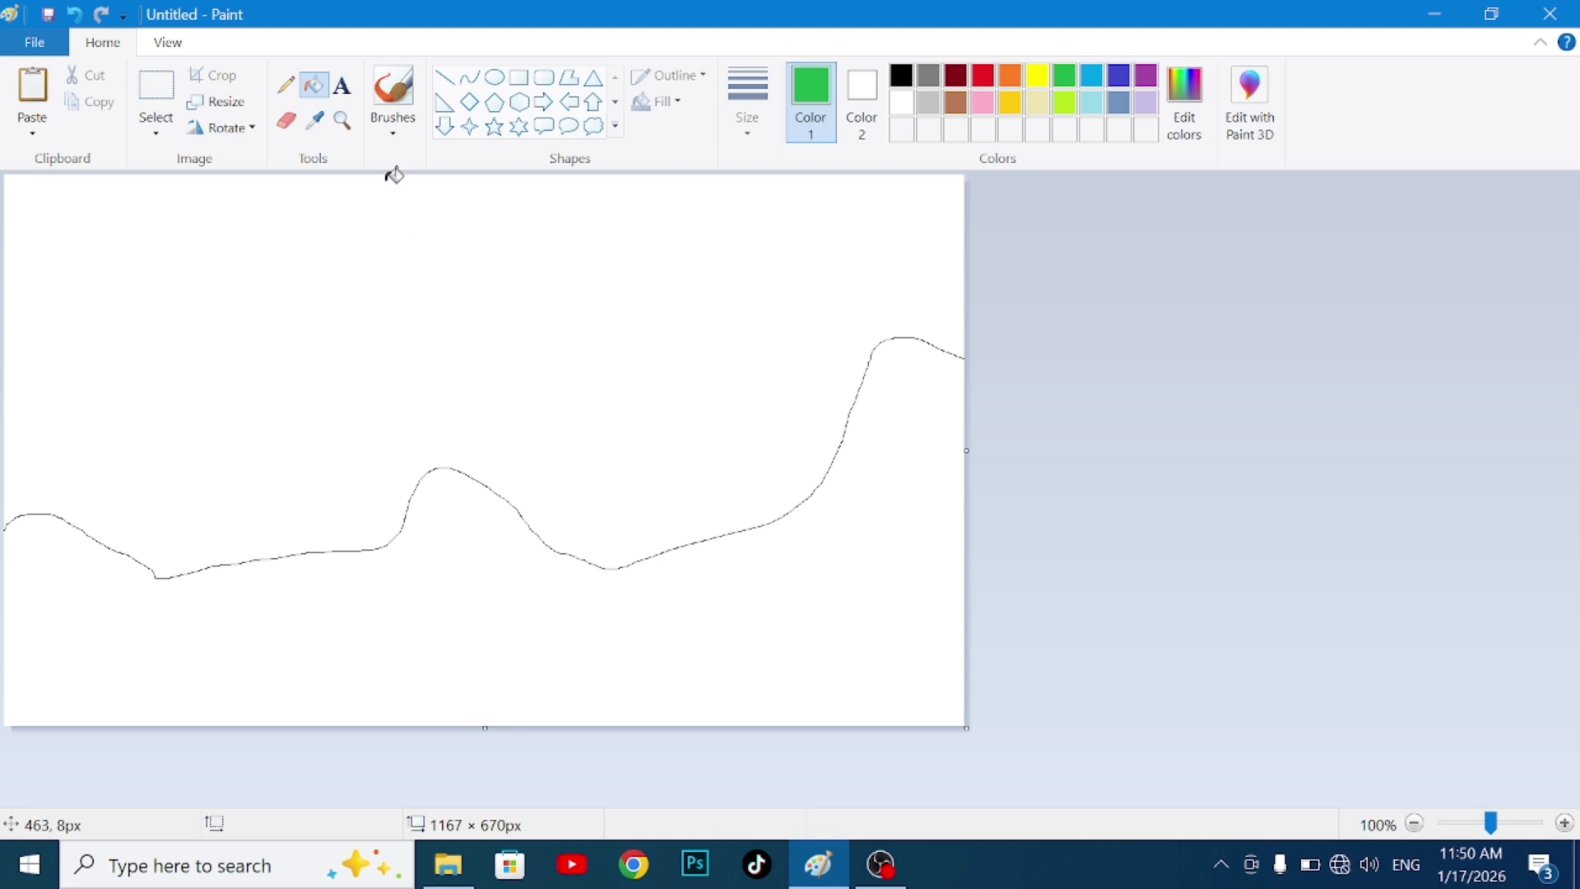
pyautogui.click(321, 88)
pyautogui.click(426, 615)
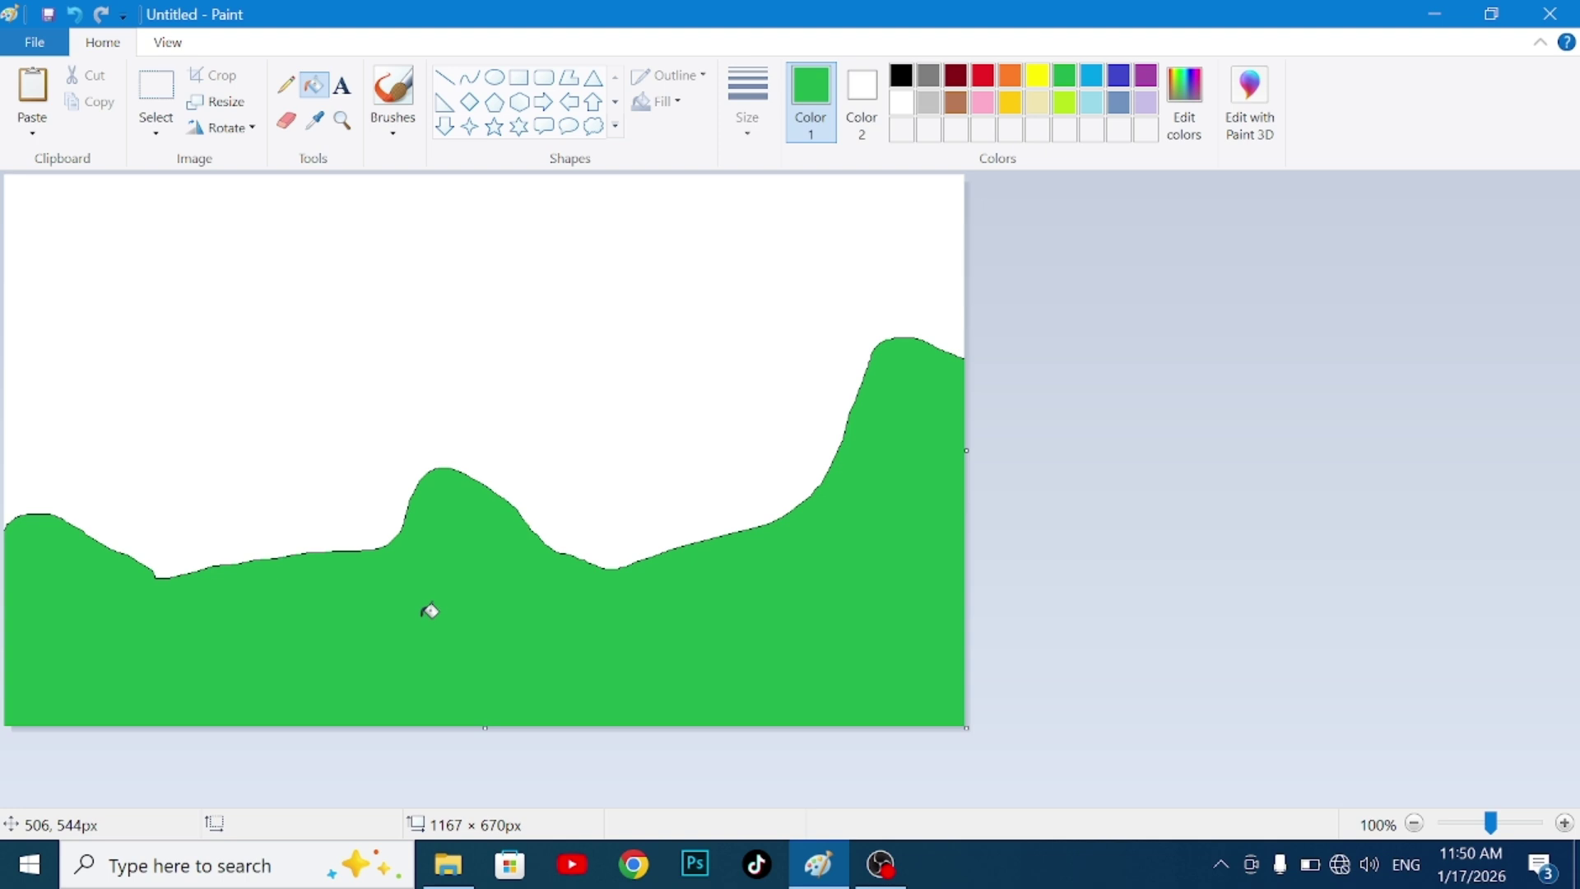
pyautogui.click(1094, 103)
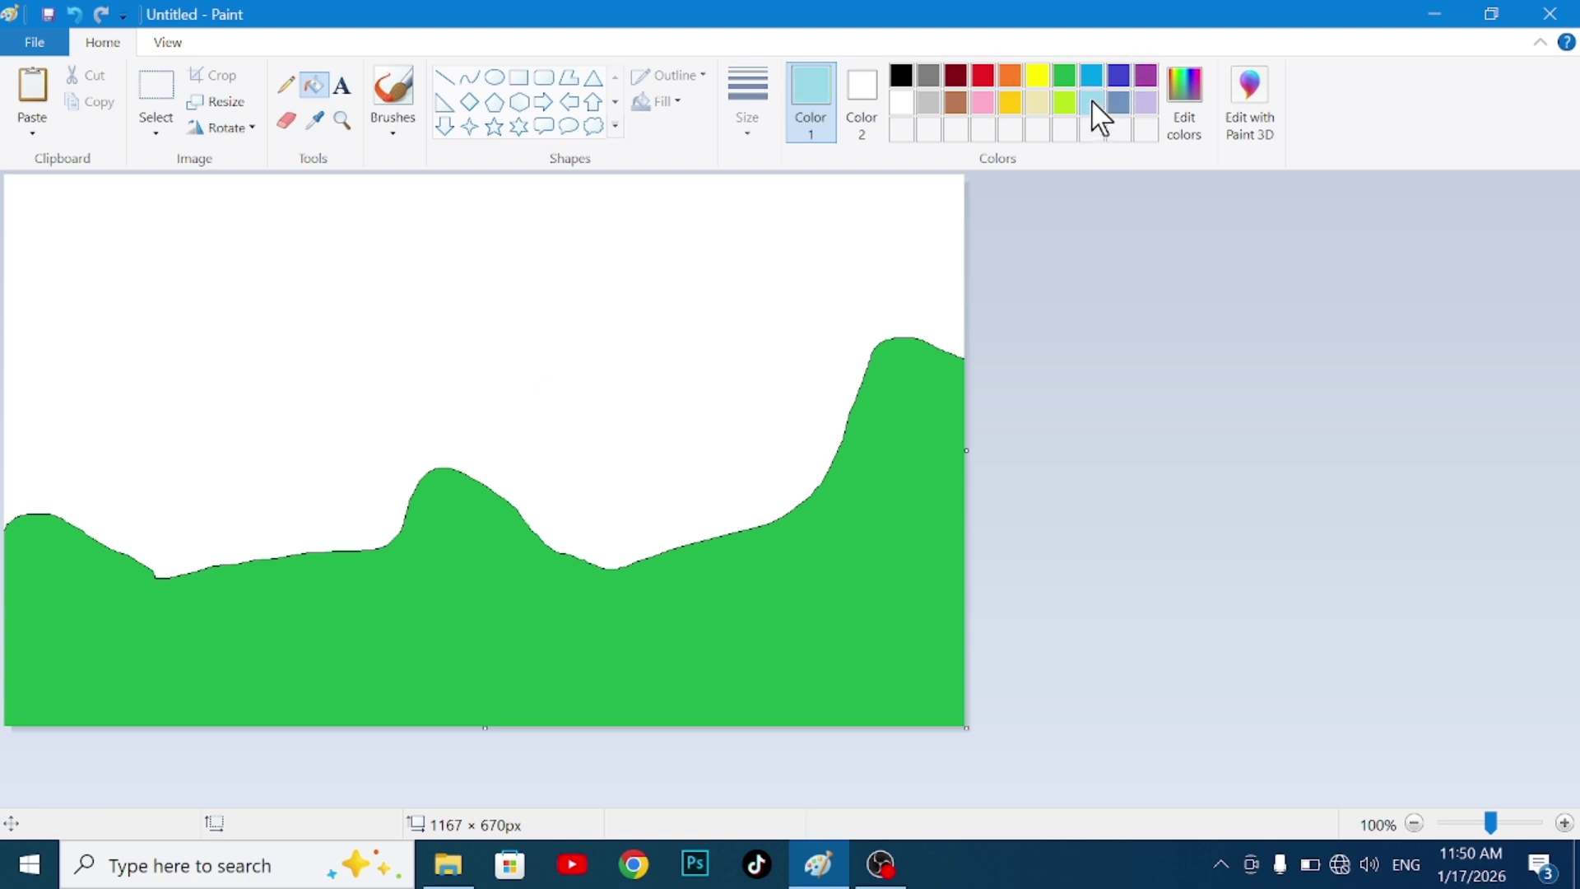
pyautogui.click(708, 272)
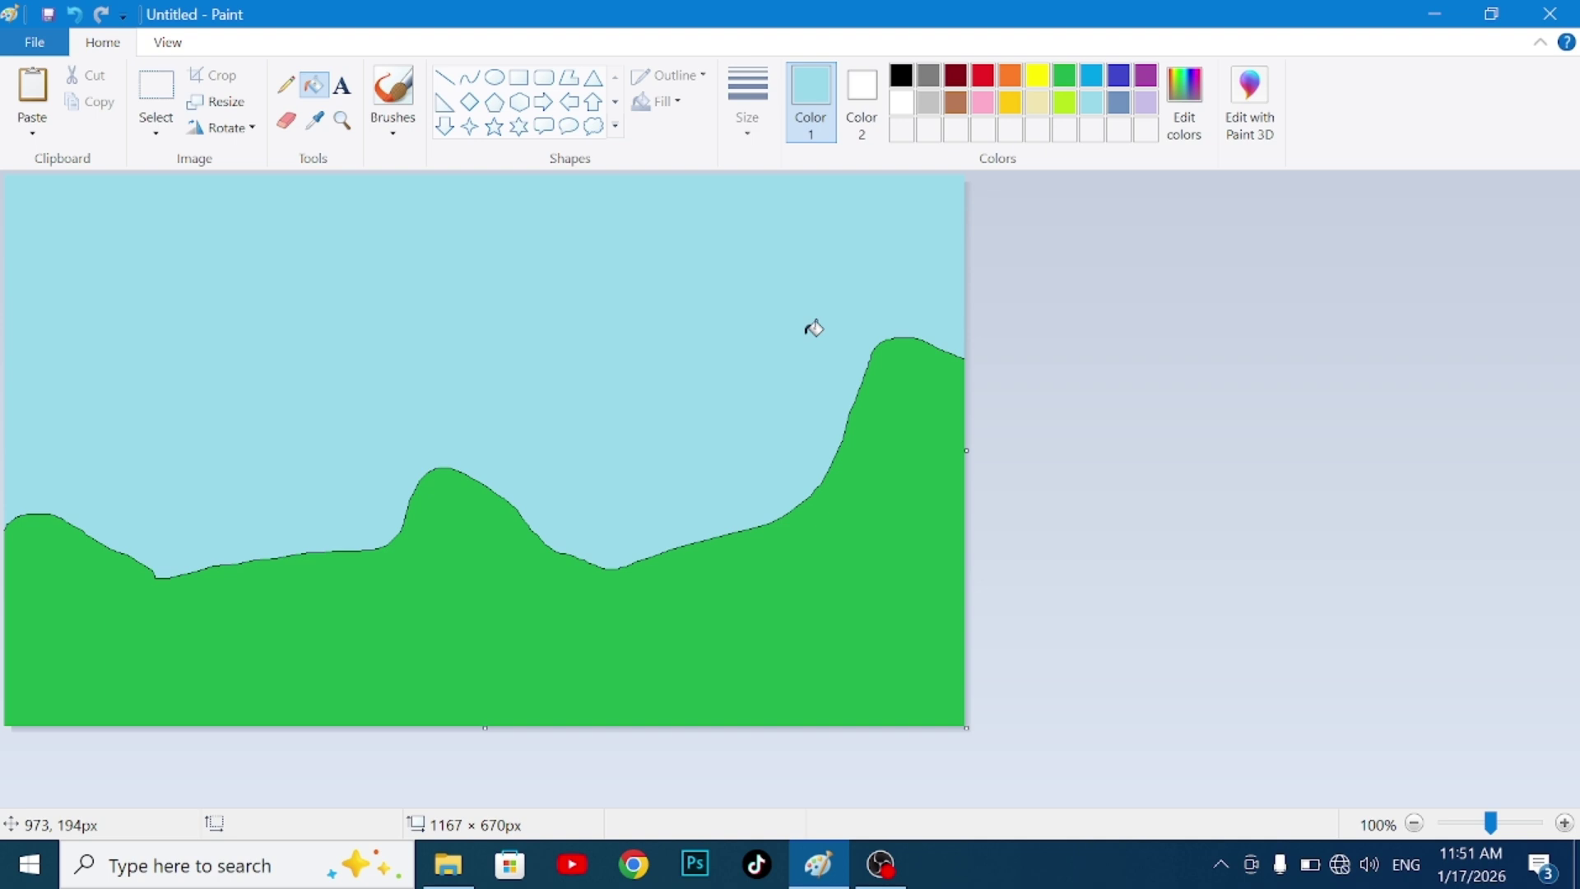
# Undo both colour fills and the black hill line to return to a blank canvas.
pyautogui.hotkey('ctrl', 'z')
pyautogui.hotkey('ctrl', 'z')
pyautogui.hotkey('ctrl', 'z')
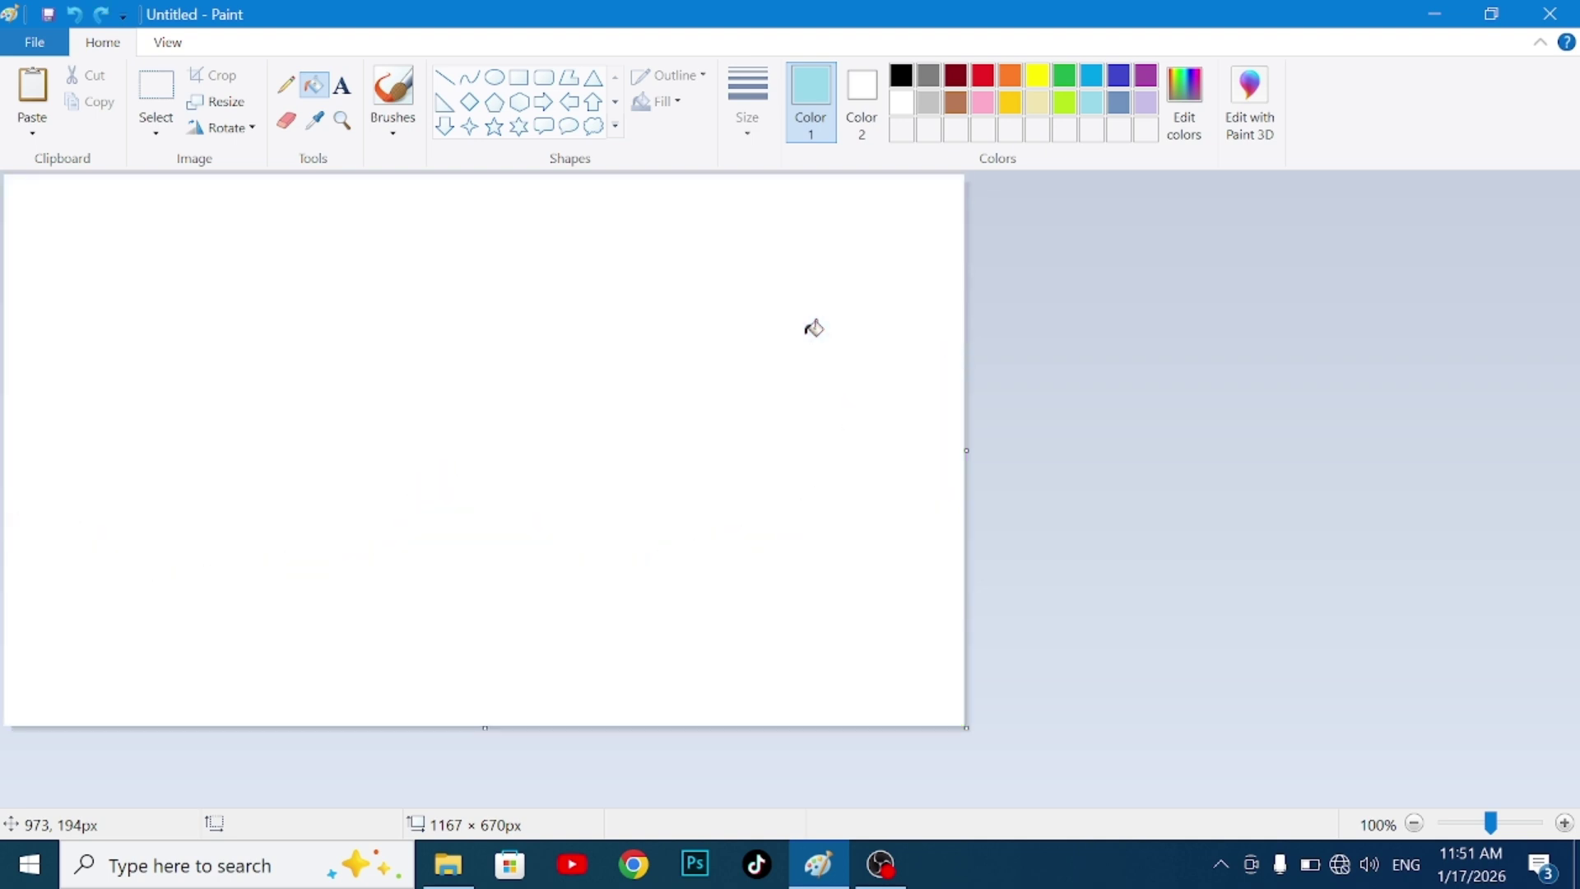
# Draw a wavy light blue hill line across the canvas with the Pencil and try to fill the area below it with green.
pyautogui.click(286, 84)
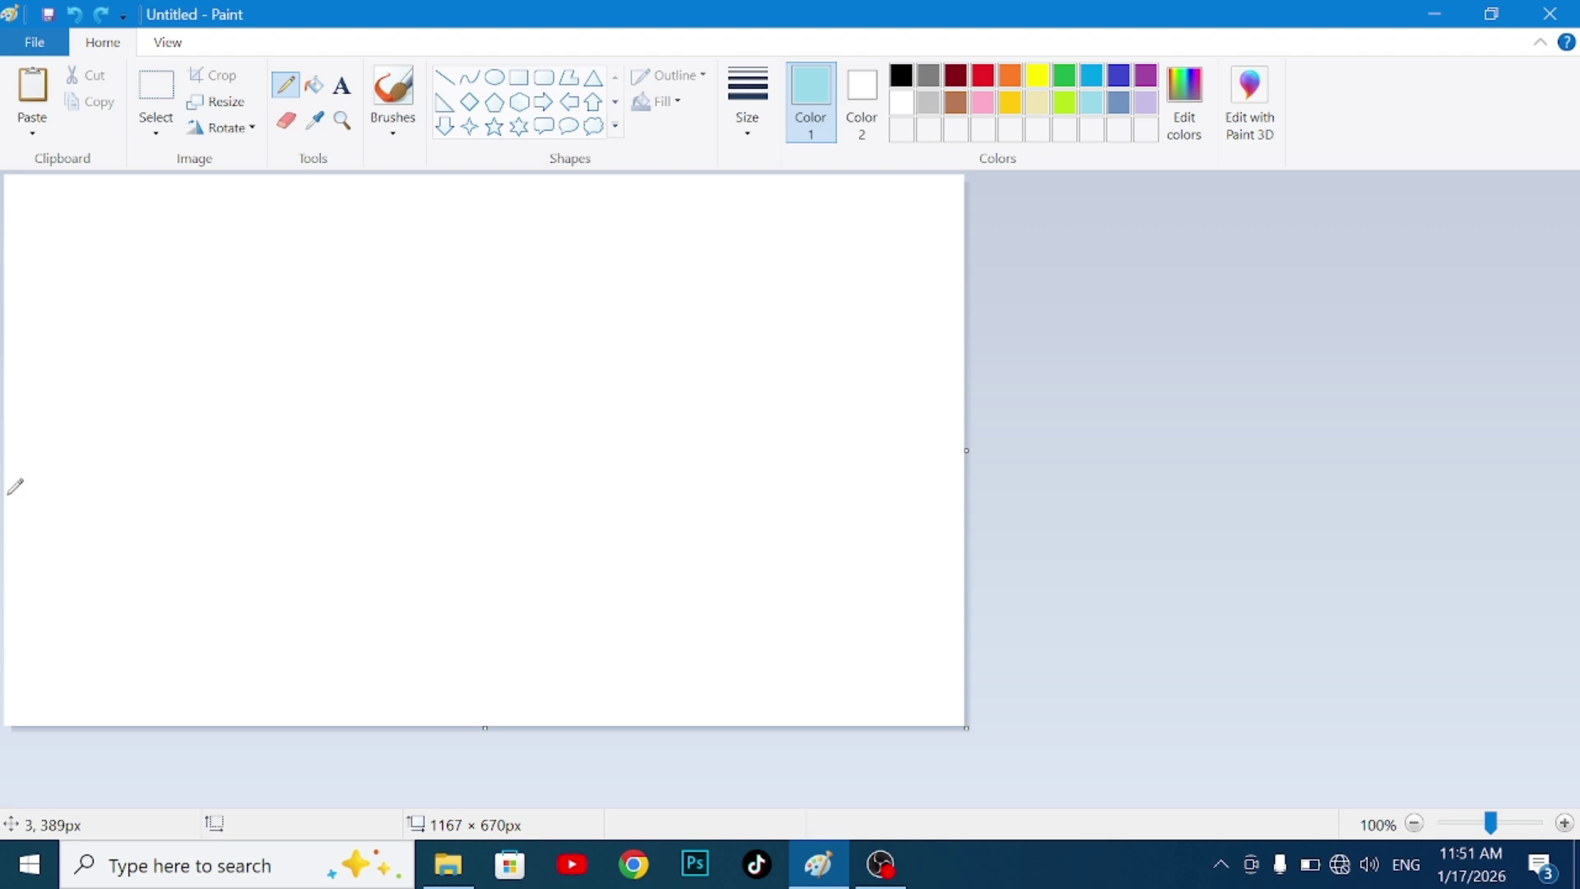
pyautogui.moveTo(7, 494)
pyautogui.mouseDown()
pyautogui.moveTo(126, 445)
pyautogui.moveTo(278, 494)
pyautogui.moveTo(369, 442)
pyautogui.moveTo(668, 456)
pyautogui.moveTo(878, 400)
pyautogui.moveTo(977, 395)
pyautogui.mouseUp()
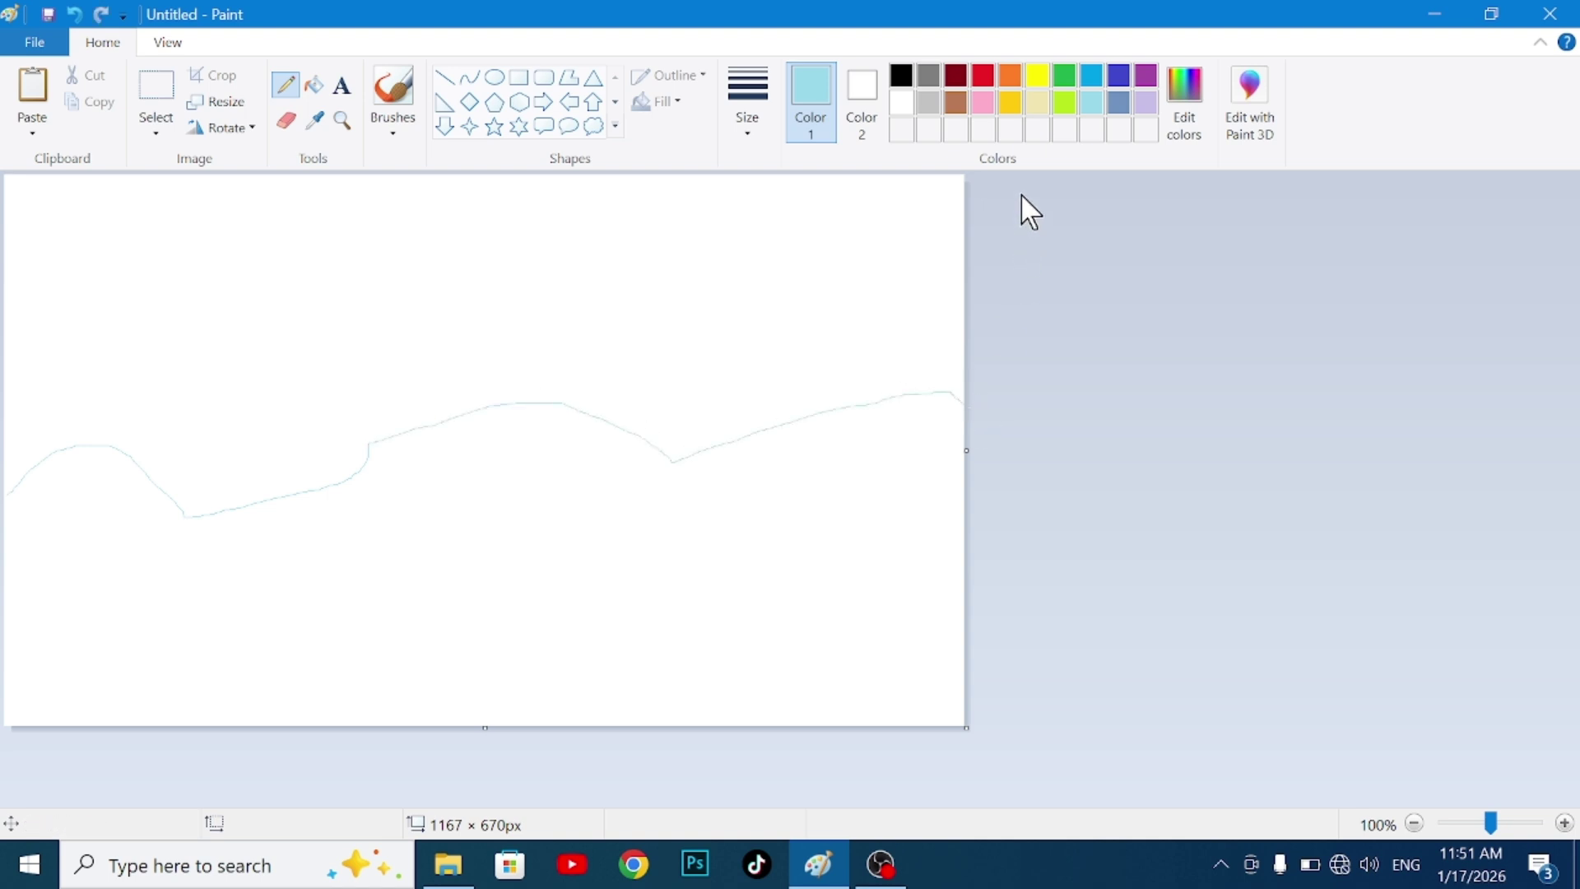
pyautogui.click(1069, 74)
pyautogui.click(322, 88)
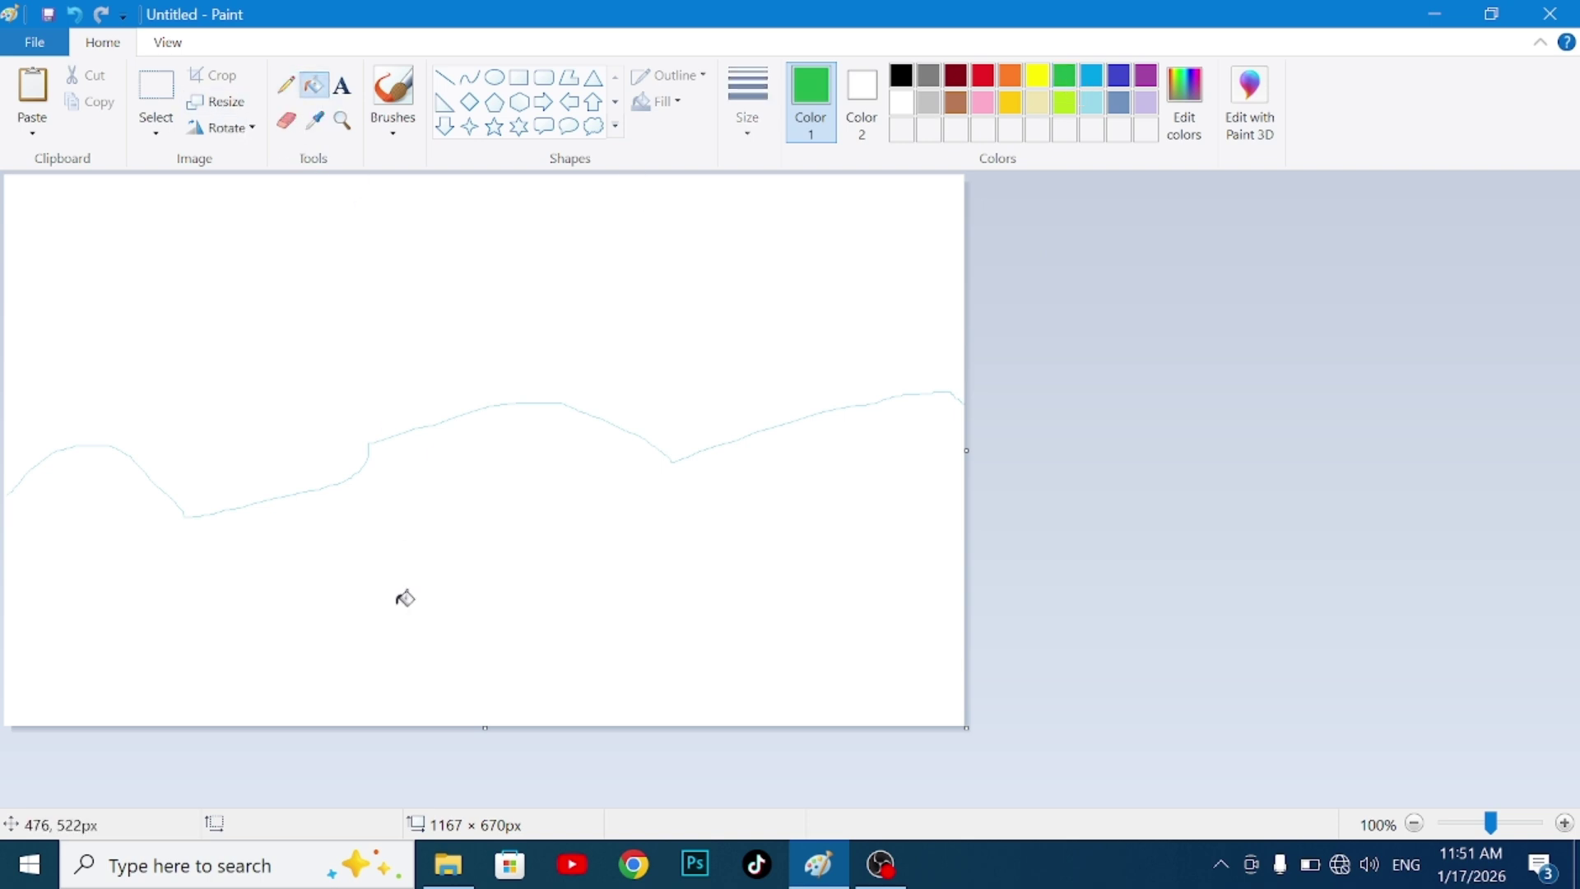
pyautogui.click(406, 598)
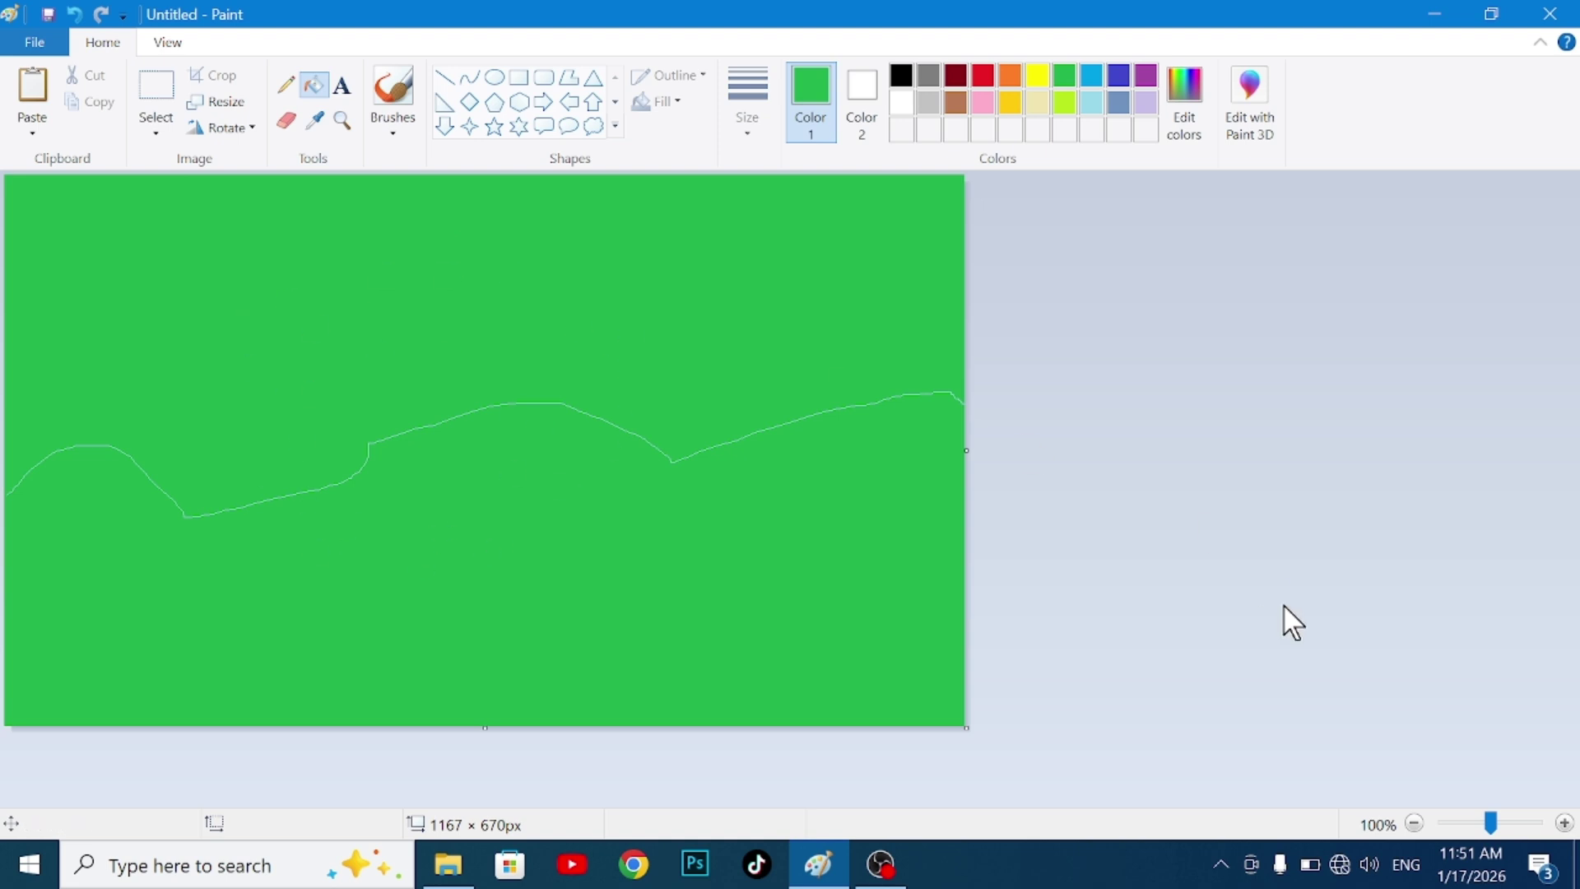
# Close the gap where the hill line starts with a short light blue Pencil stroke out to the canvas edge.
pyautogui.click(1565, 823)
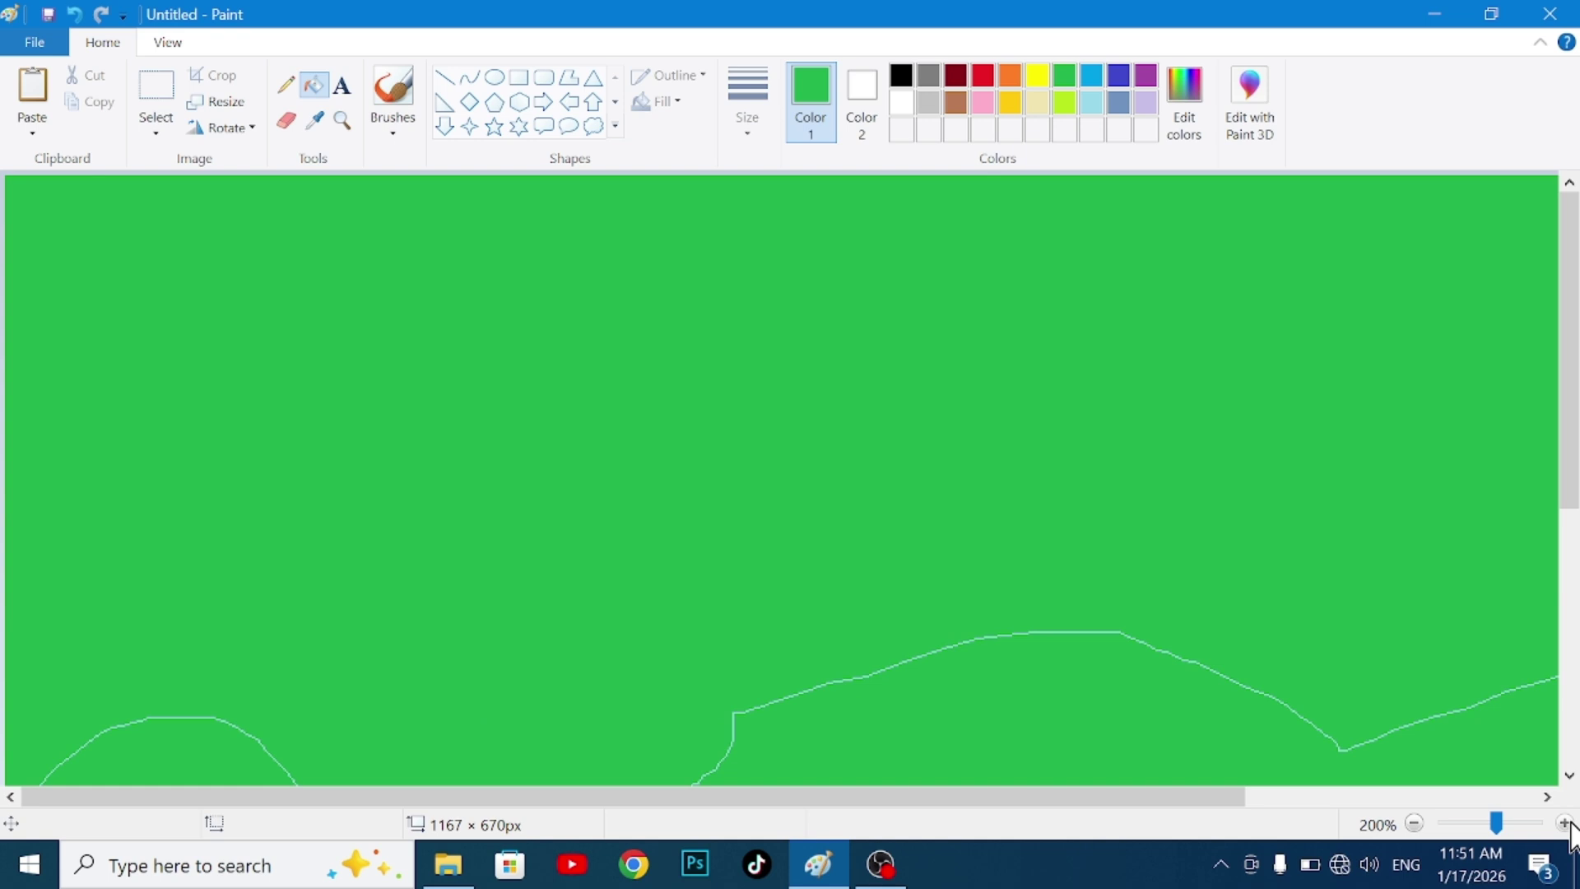
pyautogui.click(1565, 823)
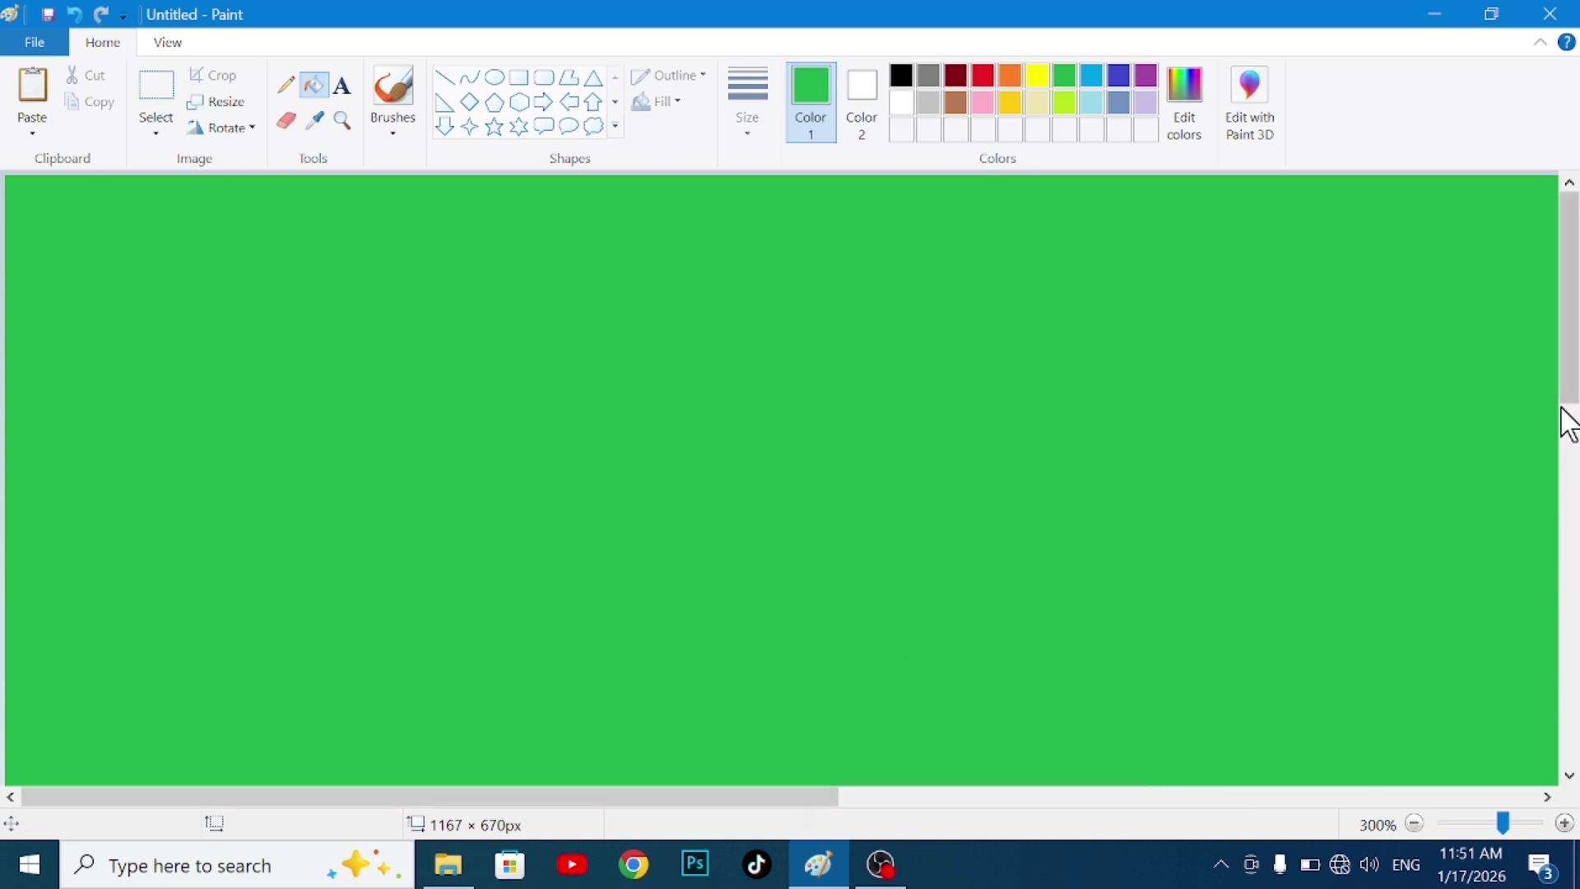
pyautogui.moveTo(1569, 401); pyautogui.dragTo(1569, 581)
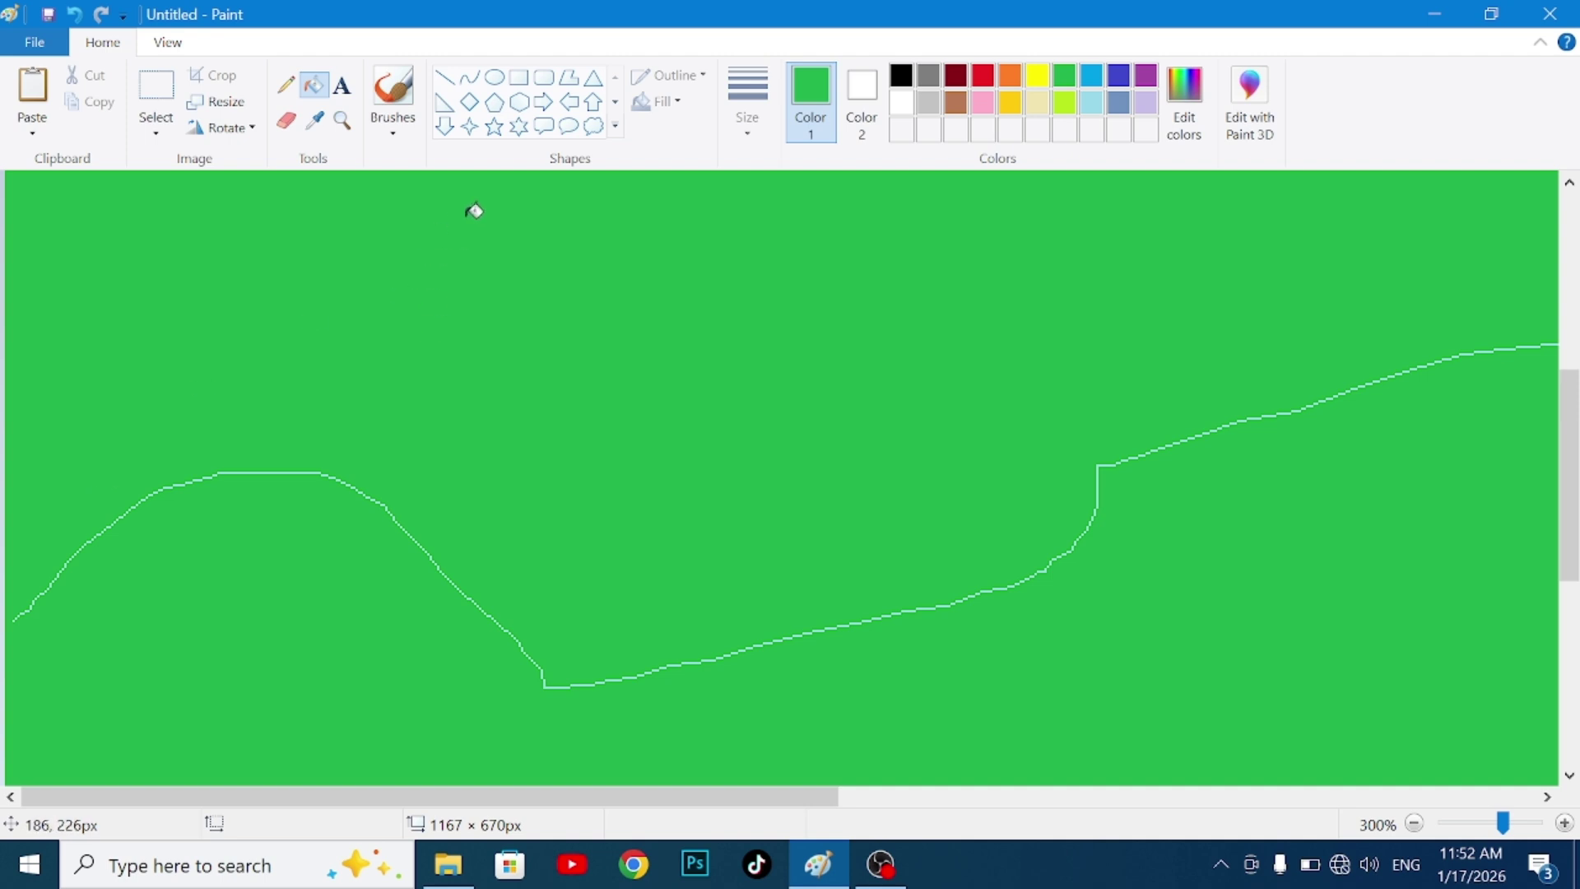
pyautogui.click(285, 85)
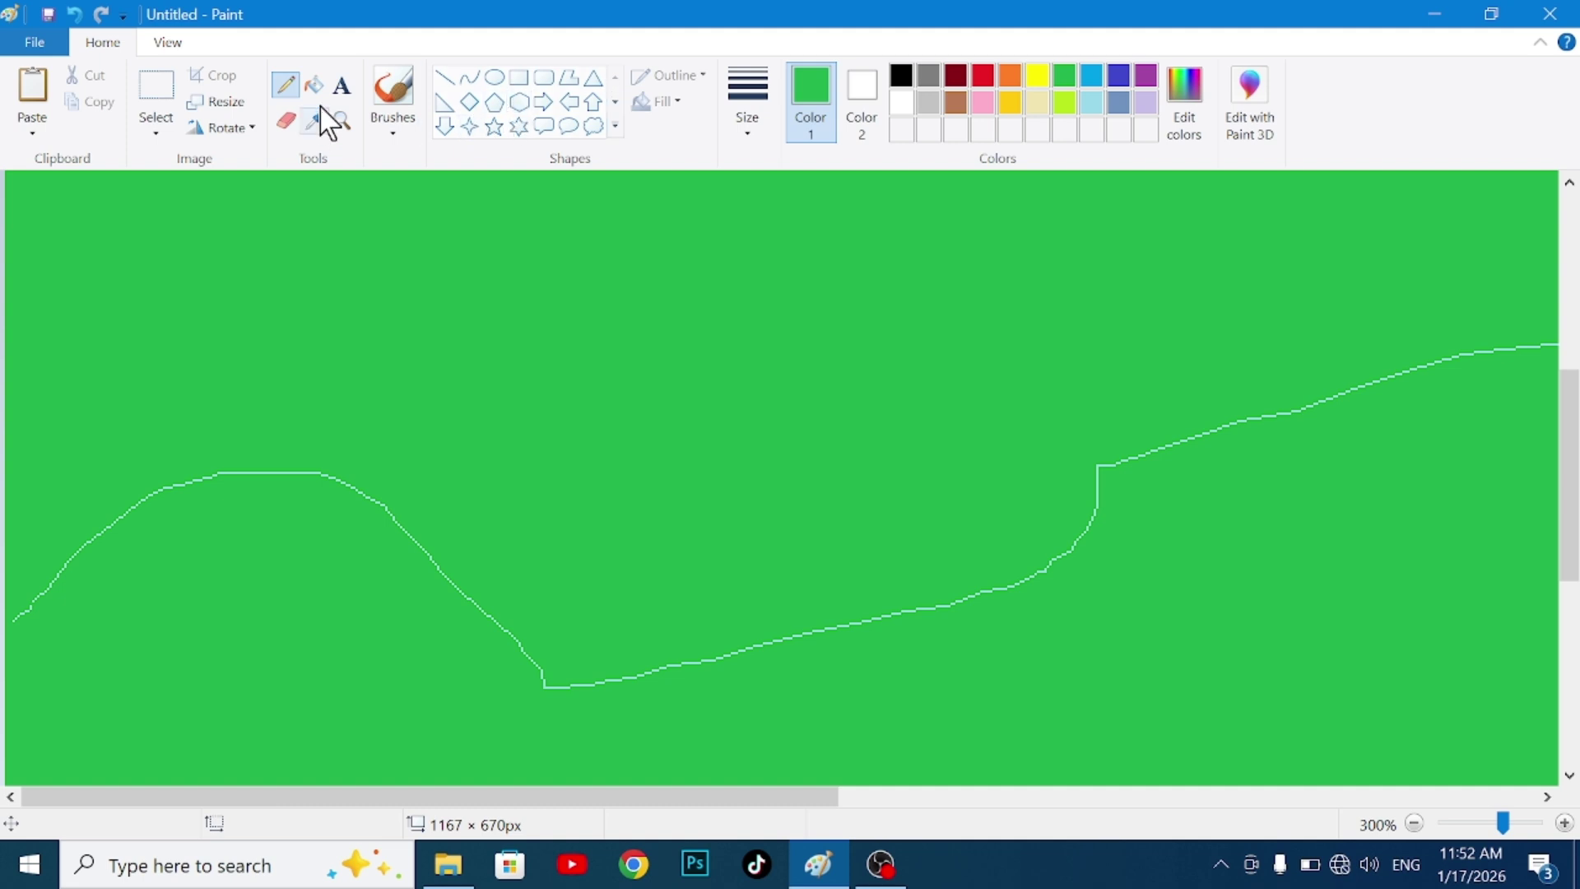
pyautogui.click(1092, 104)
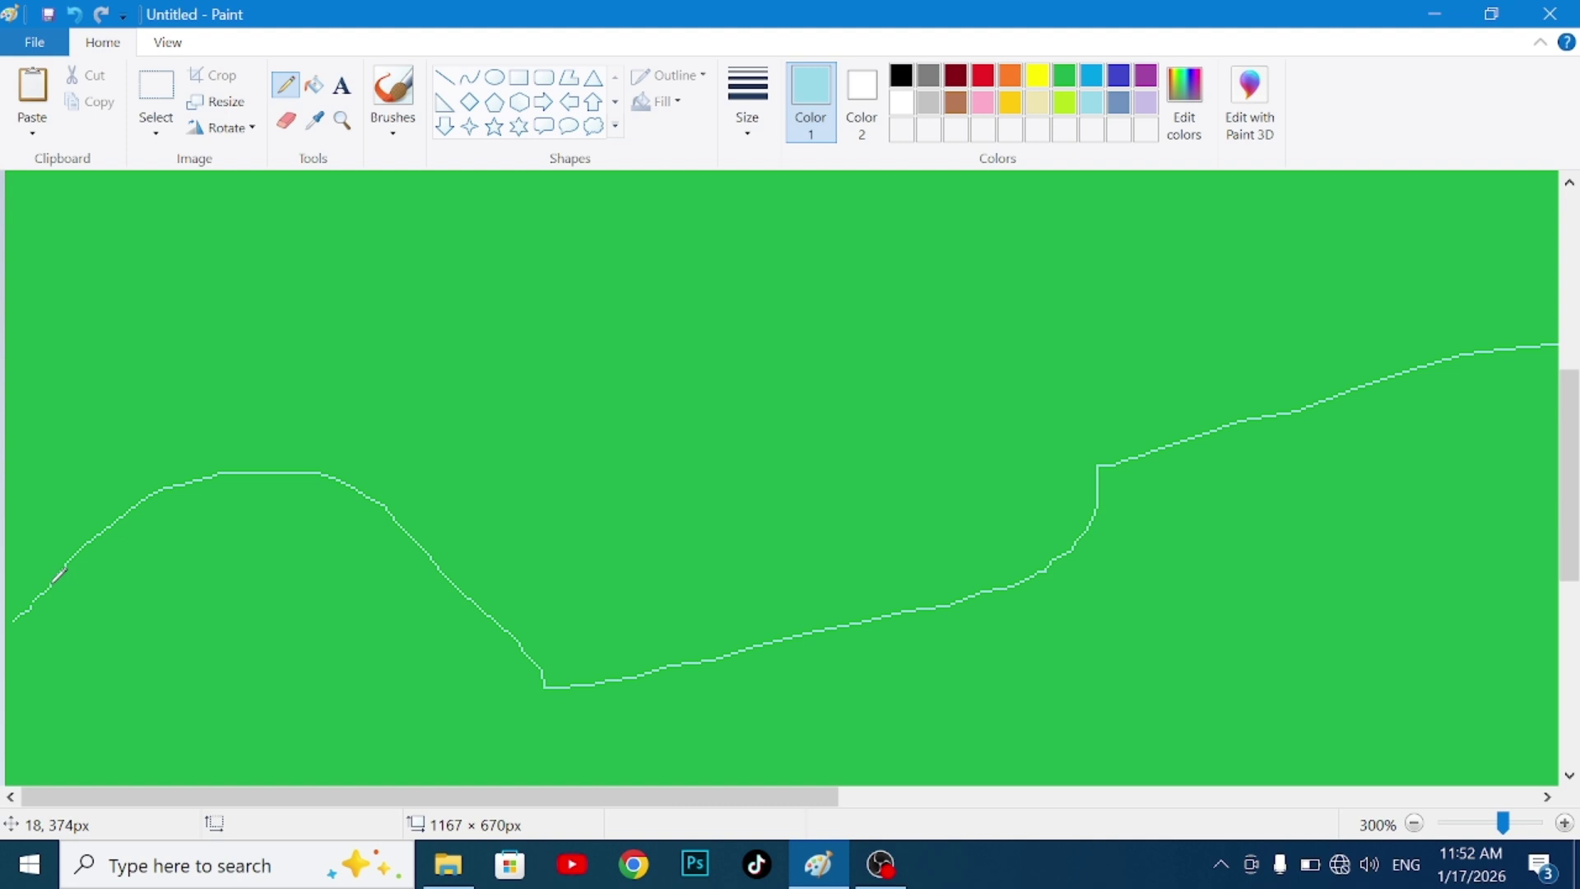
pyautogui.moveTo(53, 584); pyautogui.dragTo(5, 585)
# Fill the sky area above the hill line with light blue, and set Color 1 back to green.
pyautogui.click(326, 81)
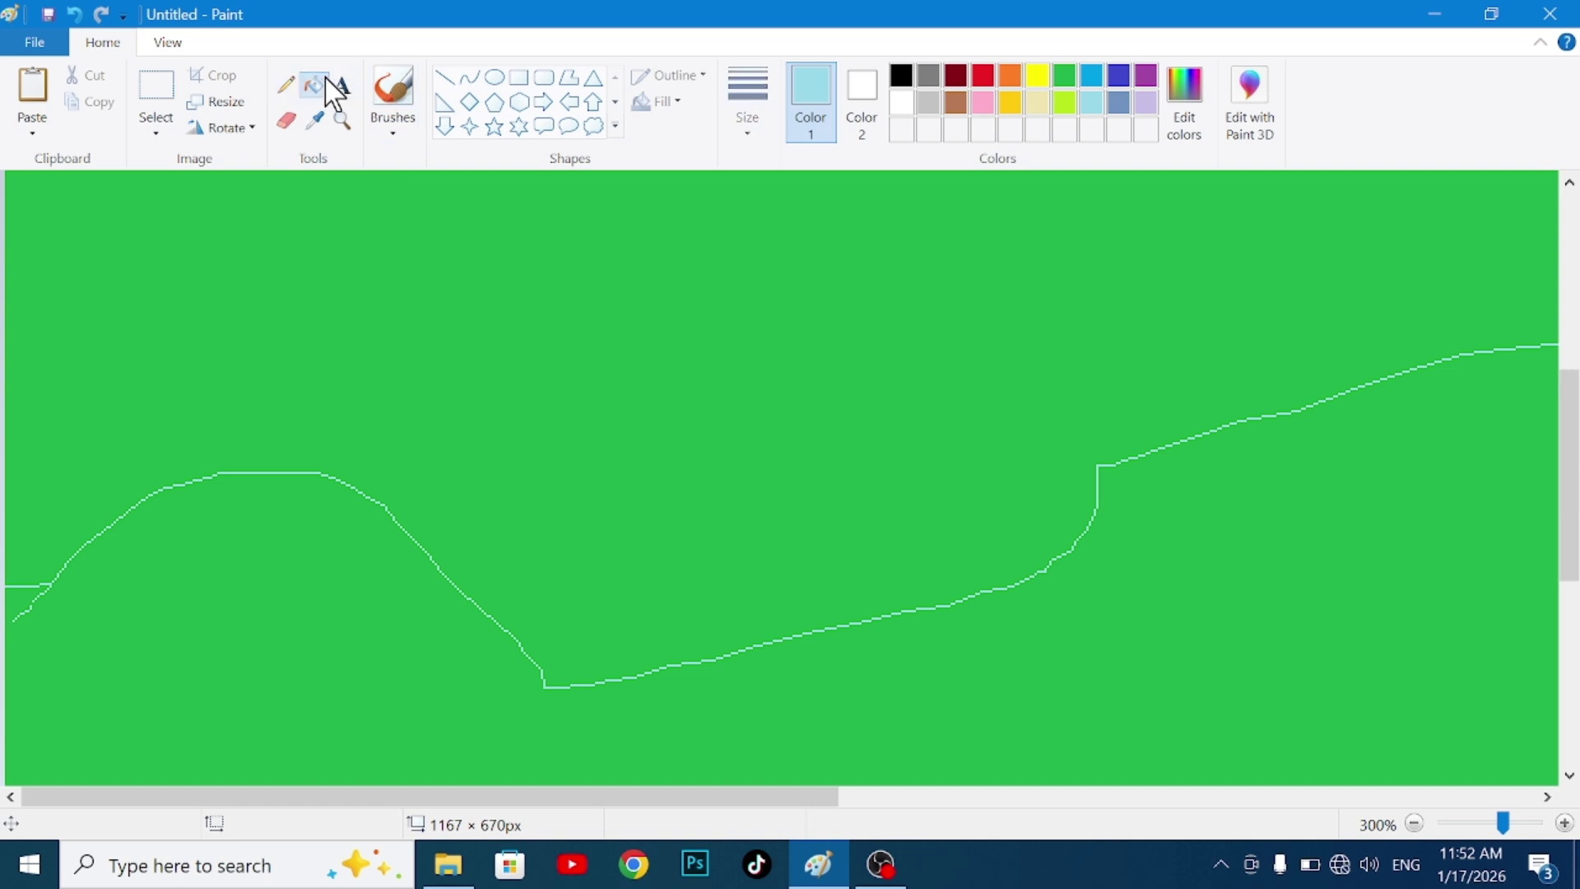
pyautogui.click(866, 266)
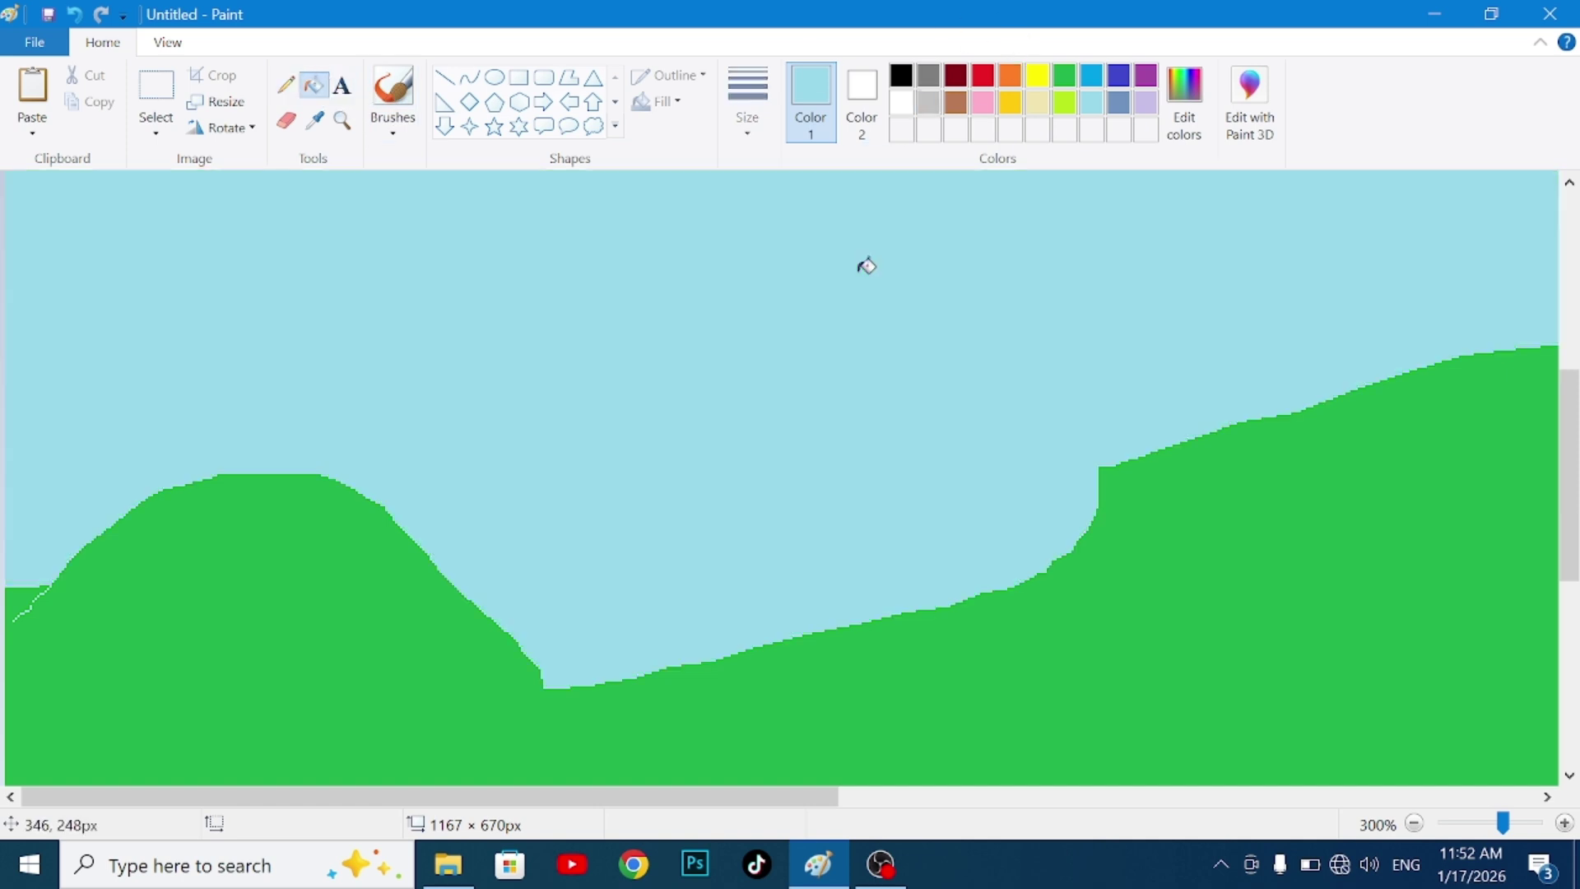
pyautogui.click(1070, 78)
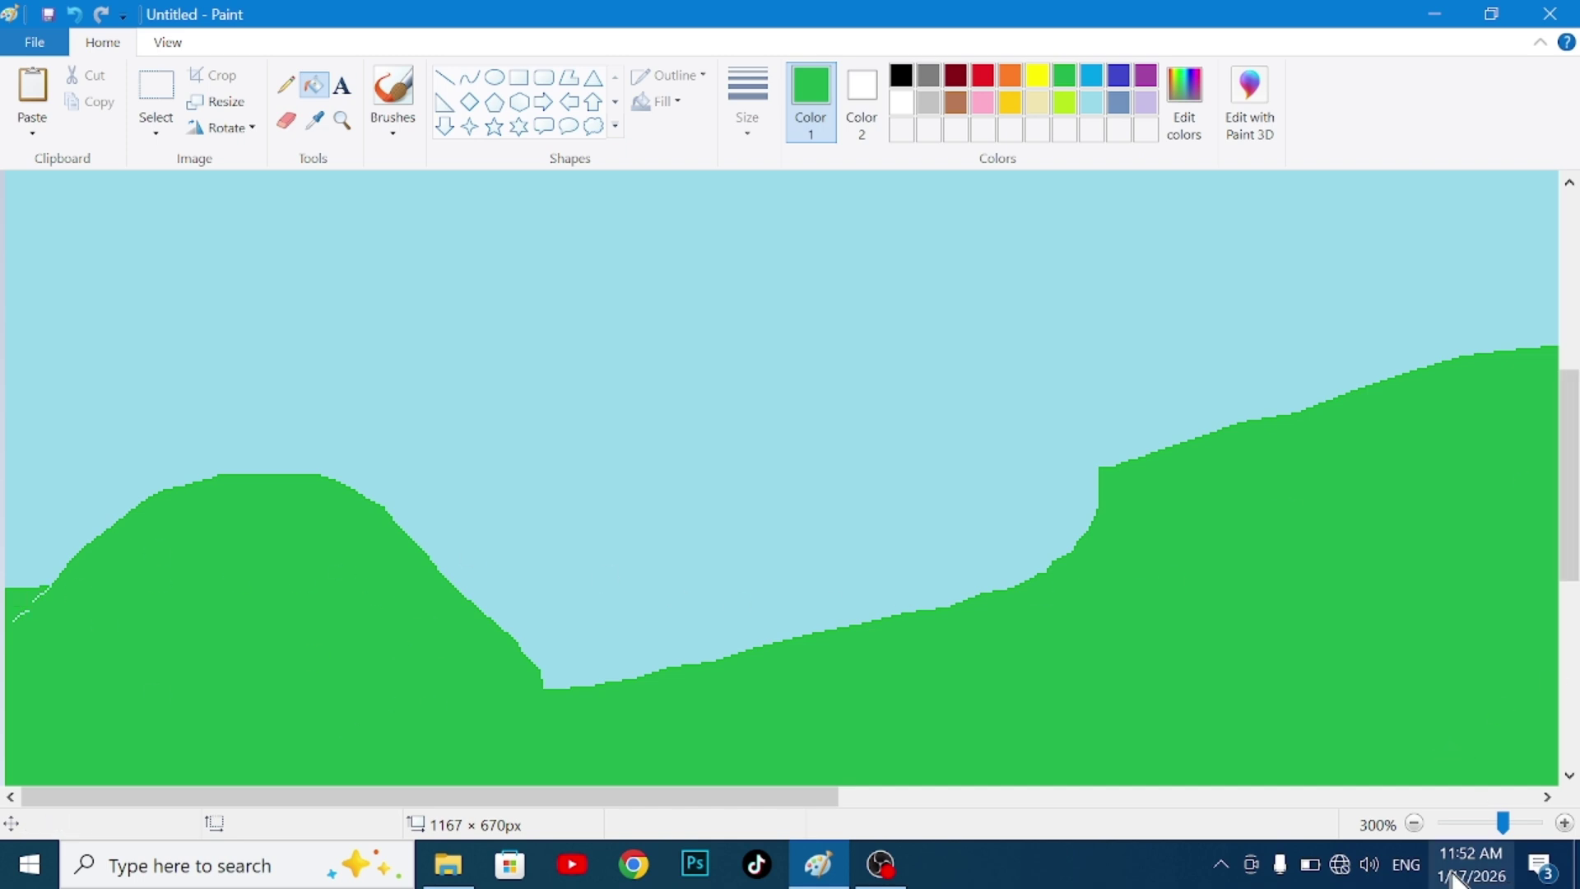
pyautogui.click(1414, 823)
pyautogui.click(1414, 823)
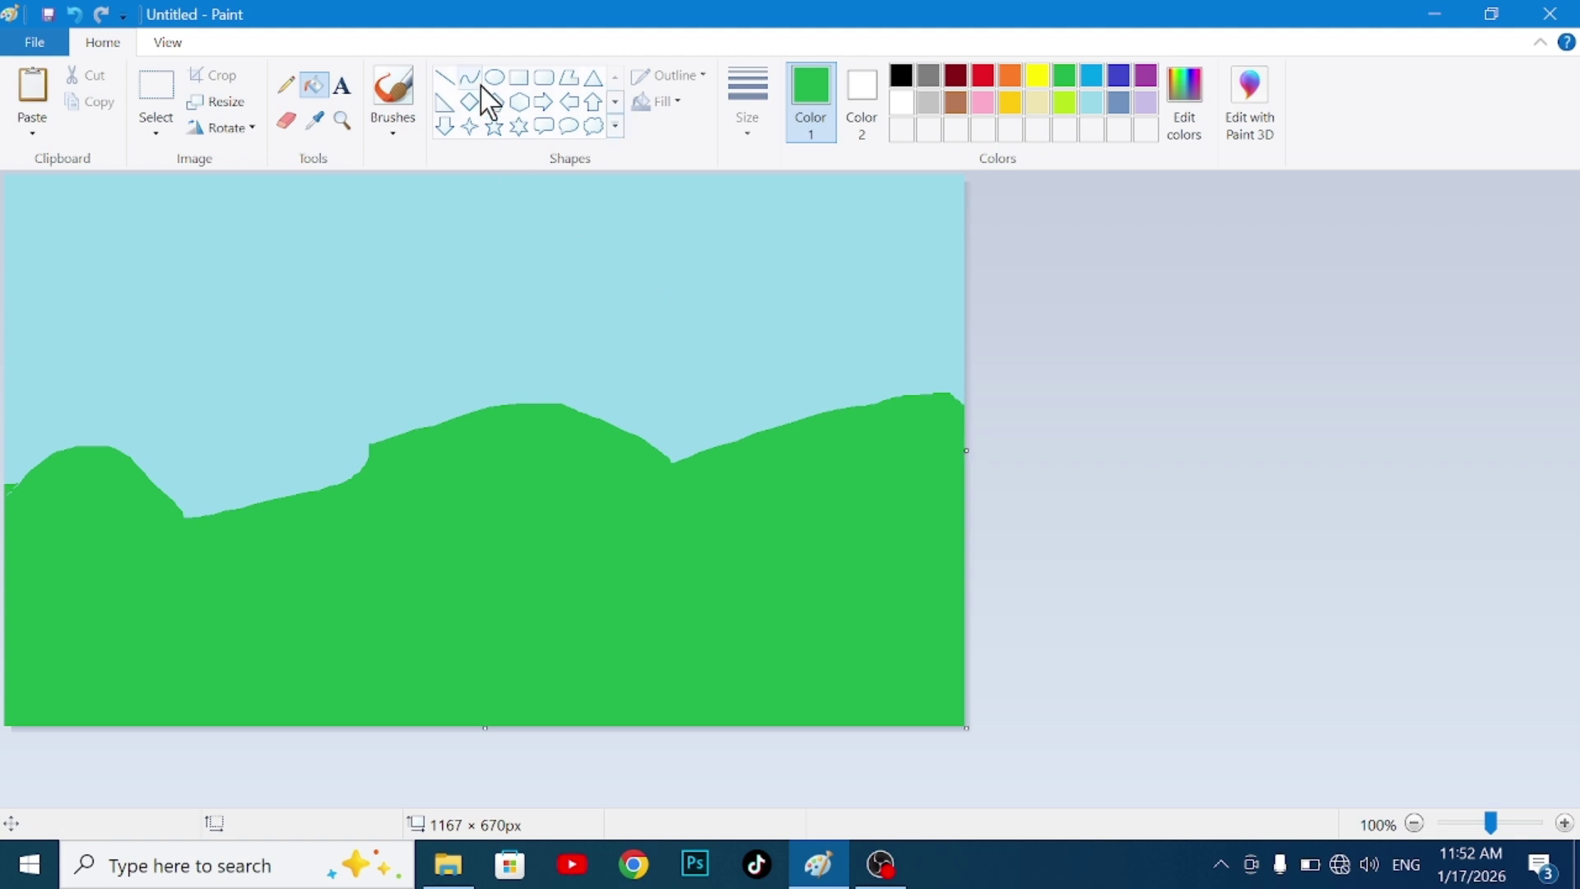
# Widen the canvas to about 1793 px and add the green text "TEXT" in the new blank area beside the landscape.
pyautogui.click(340, 79)
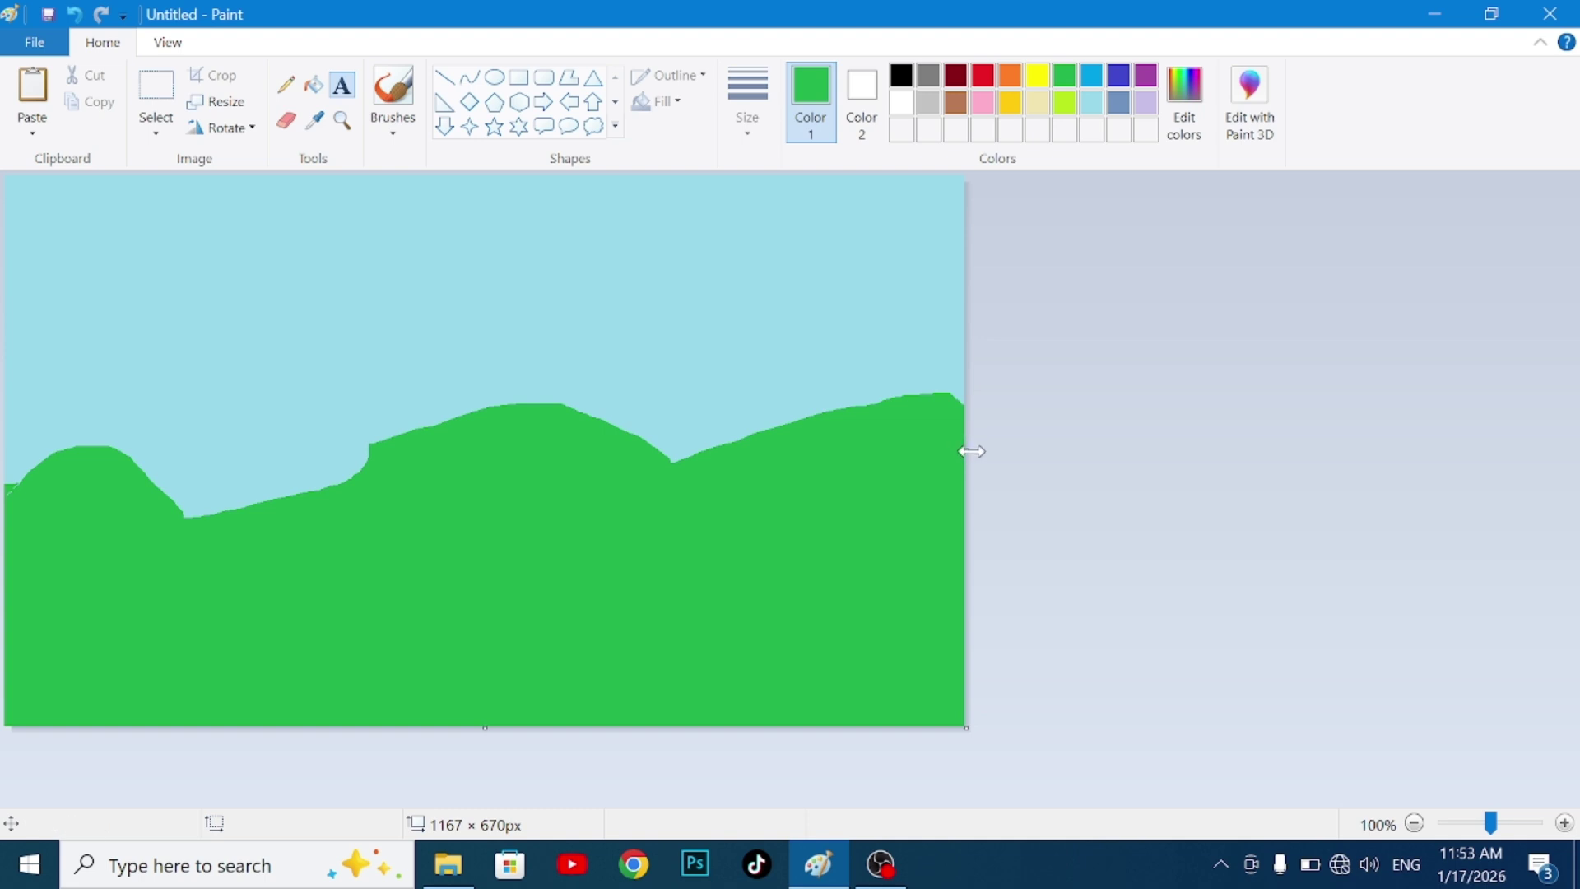
pyautogui.moveTo(971, 451); pyautogui.dragTo(1481, 502)
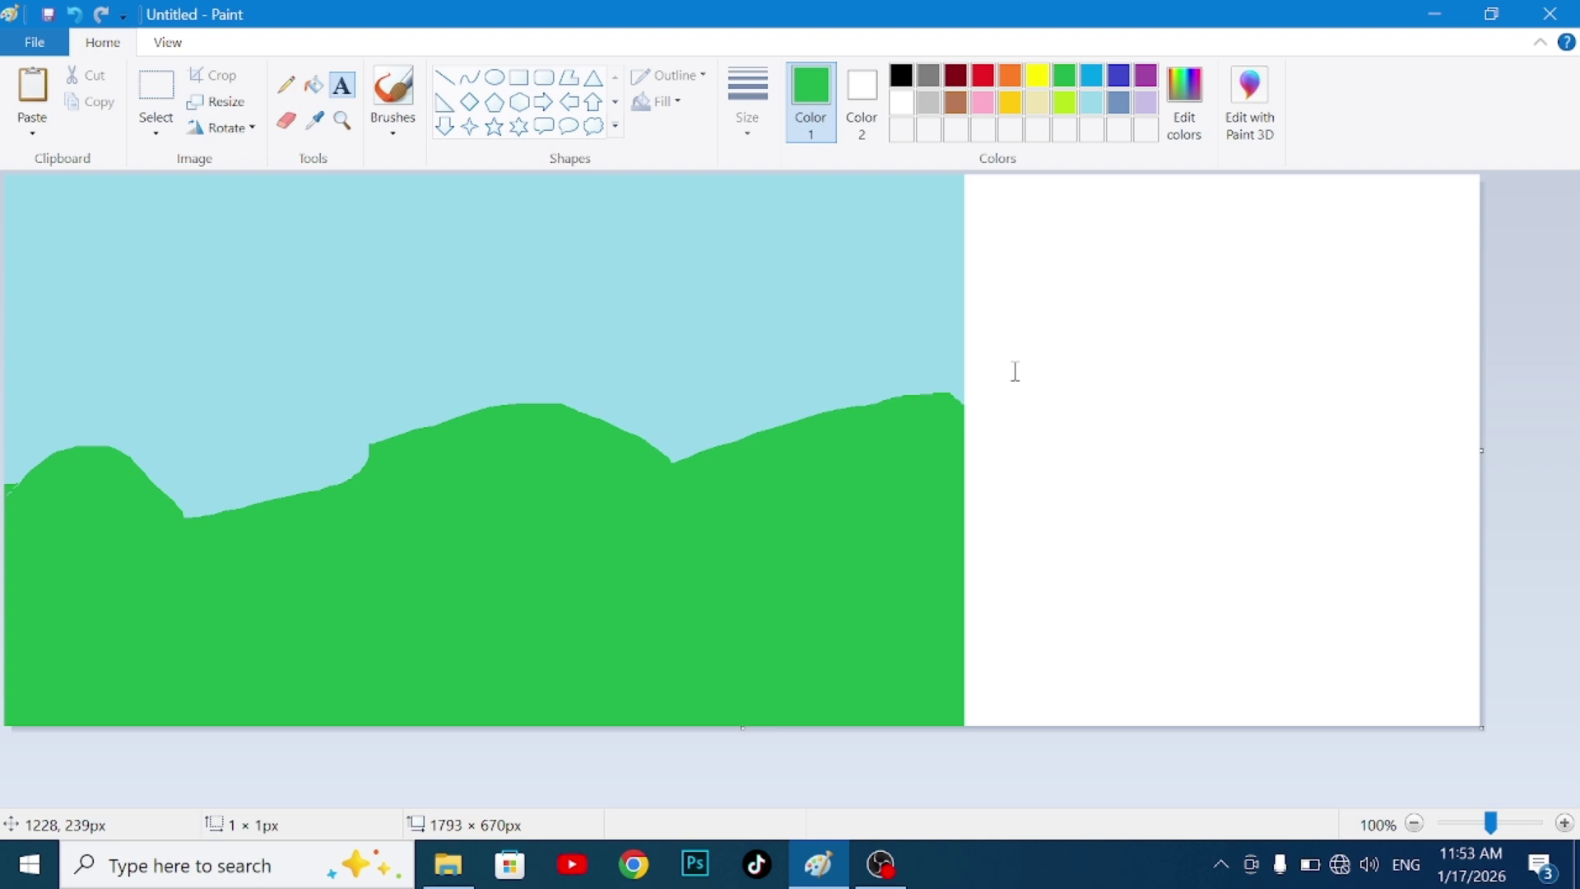
pyautogui.moveTo(1016, 371); pyautogui.dragTo(1365, 600)
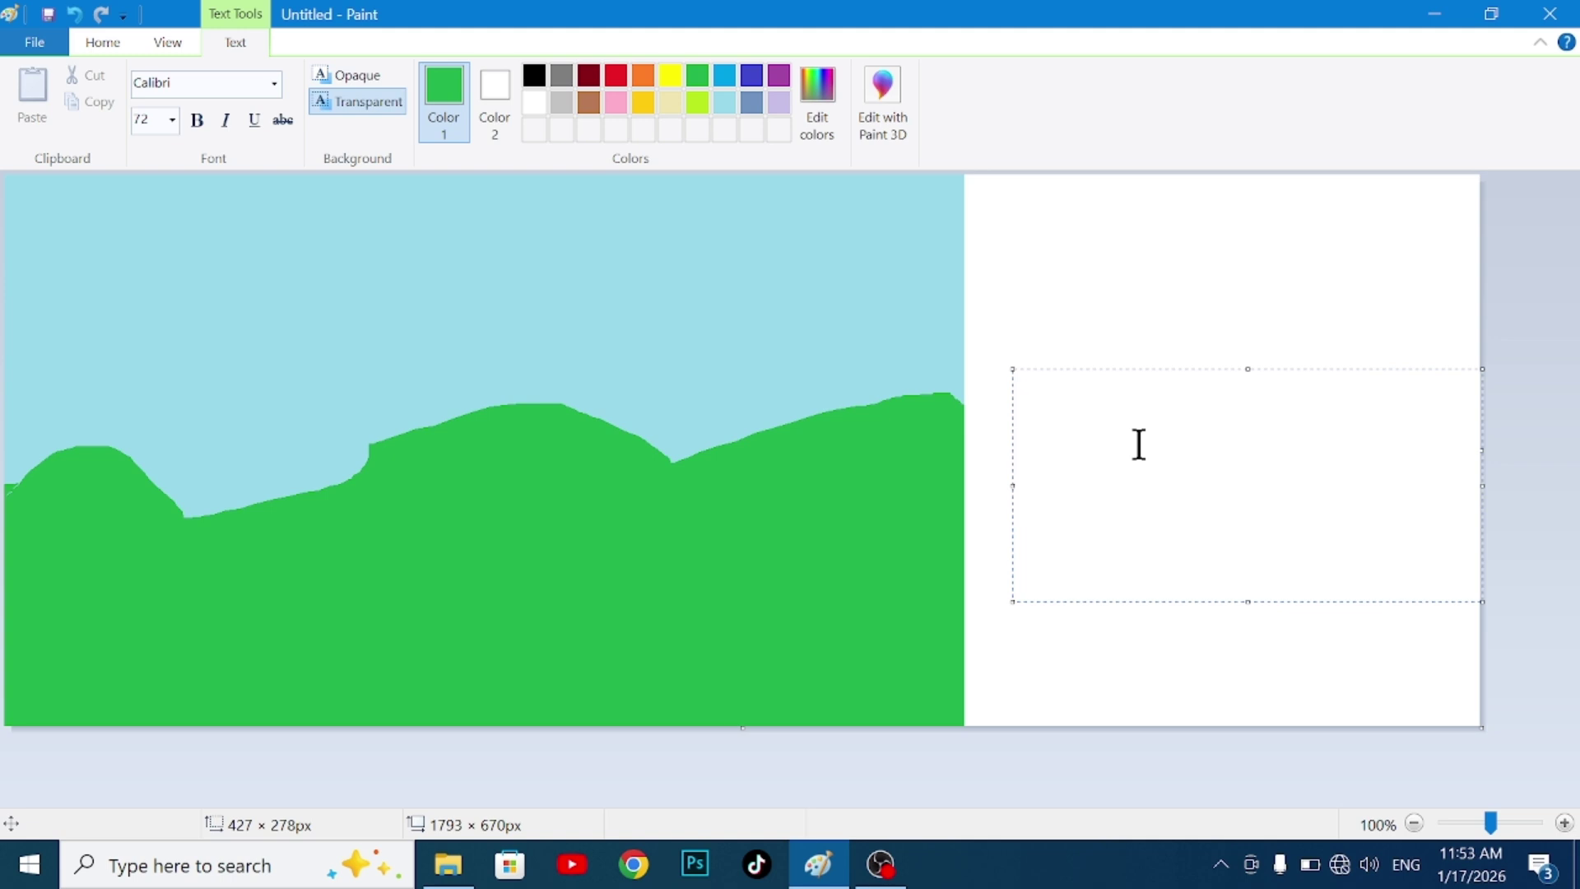
pyautogui.write('TEXT')
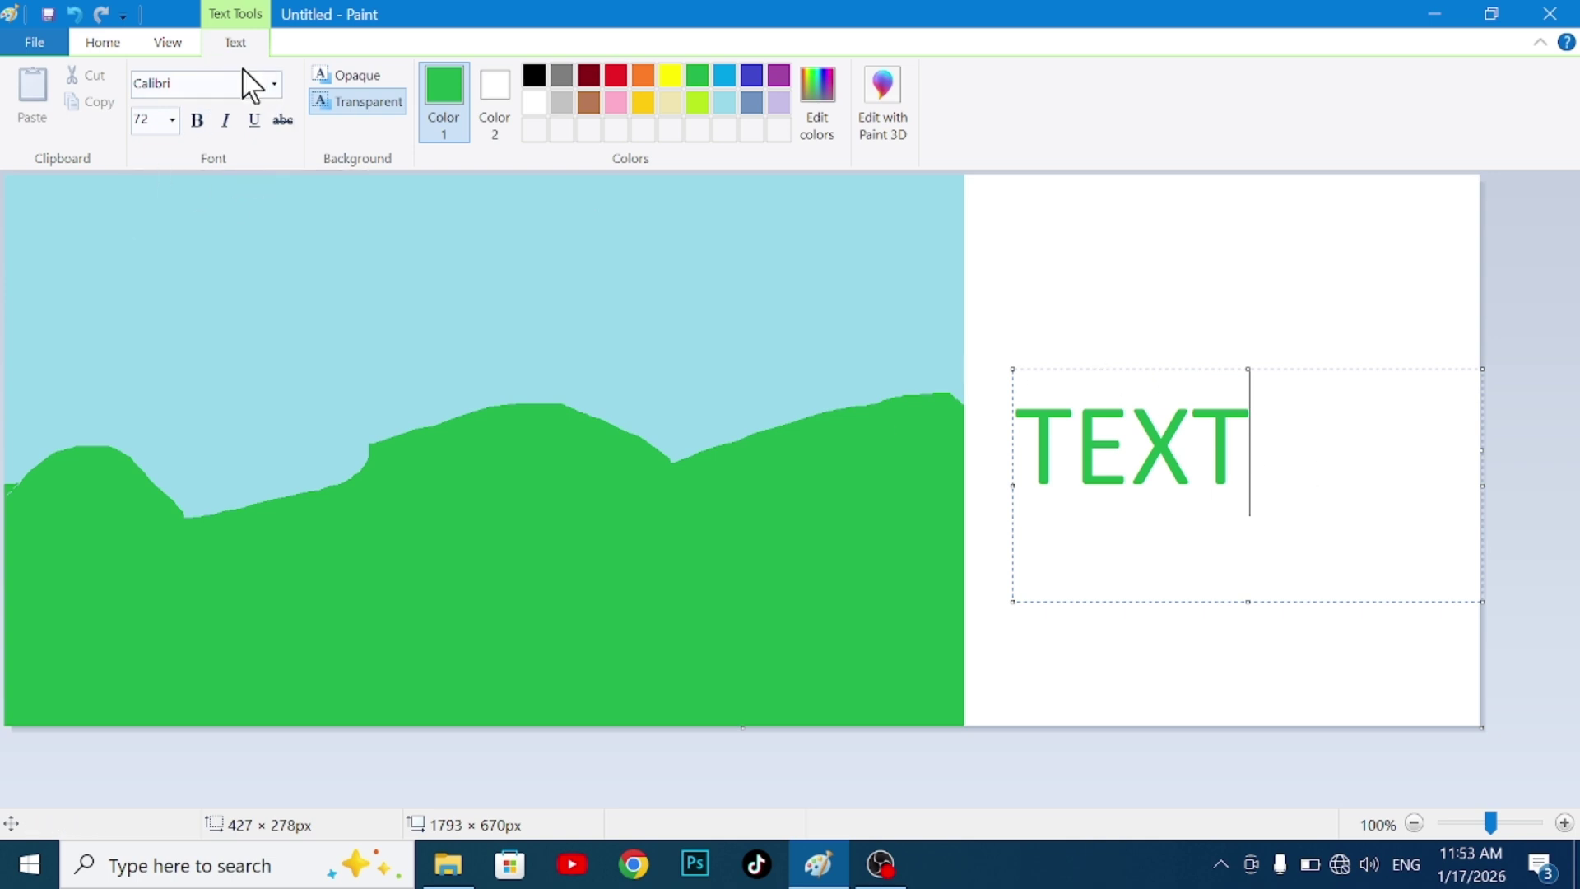
# Change the font of the word "TEXT" to Berlin Sans FB Demi.
pyautogui.click(273, 85)
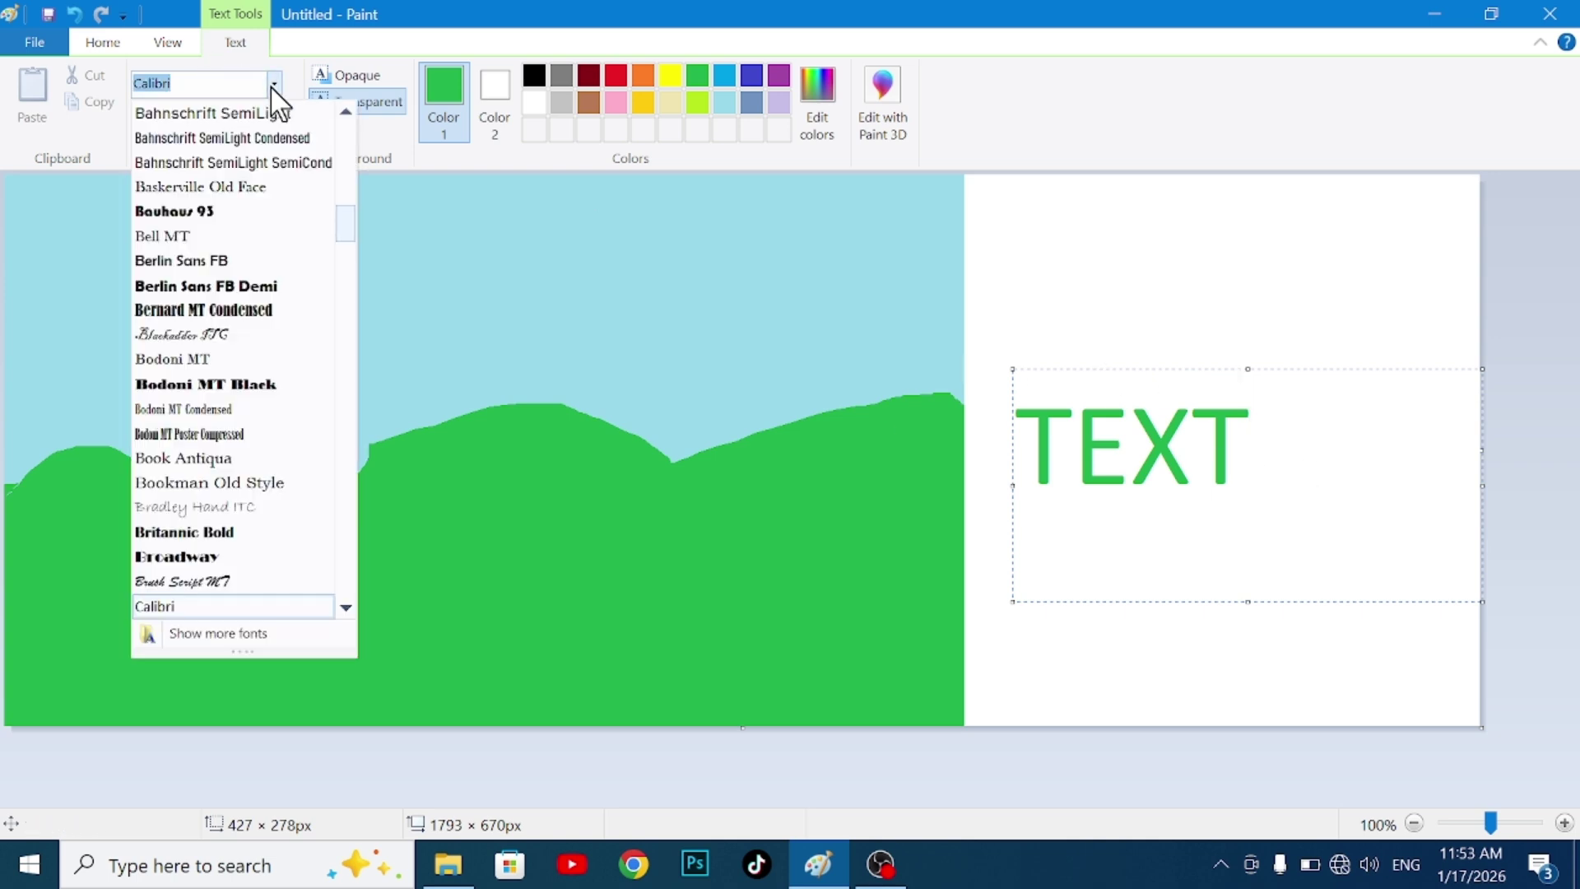
pyautogui.click(237, 287)
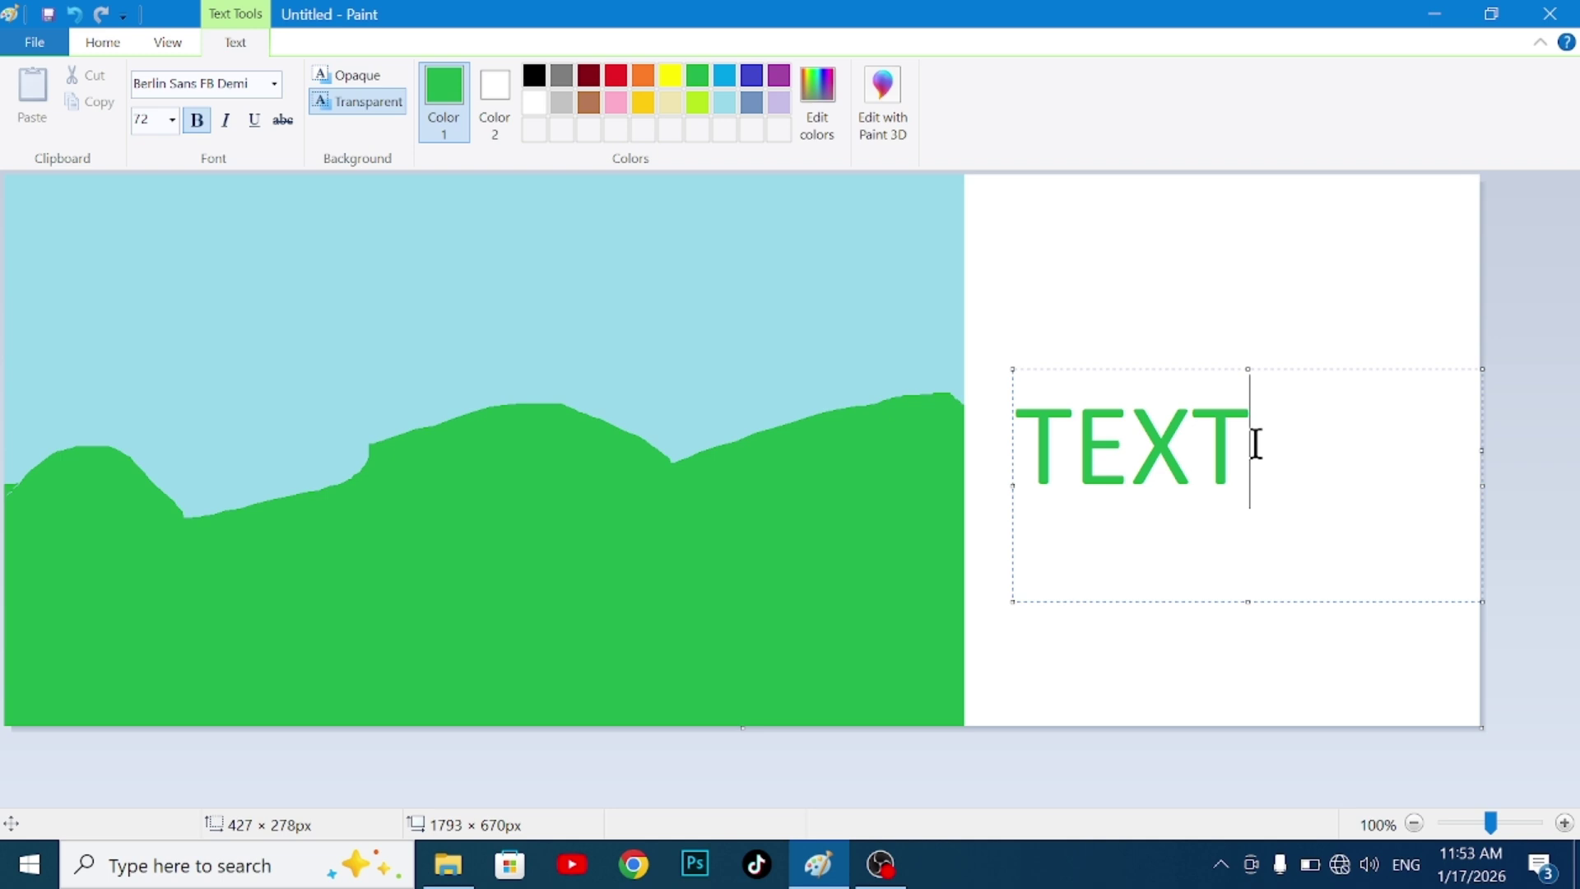
pyautogui.moveTo(1255, 444); pyautogui.dragTo(1039, 473)
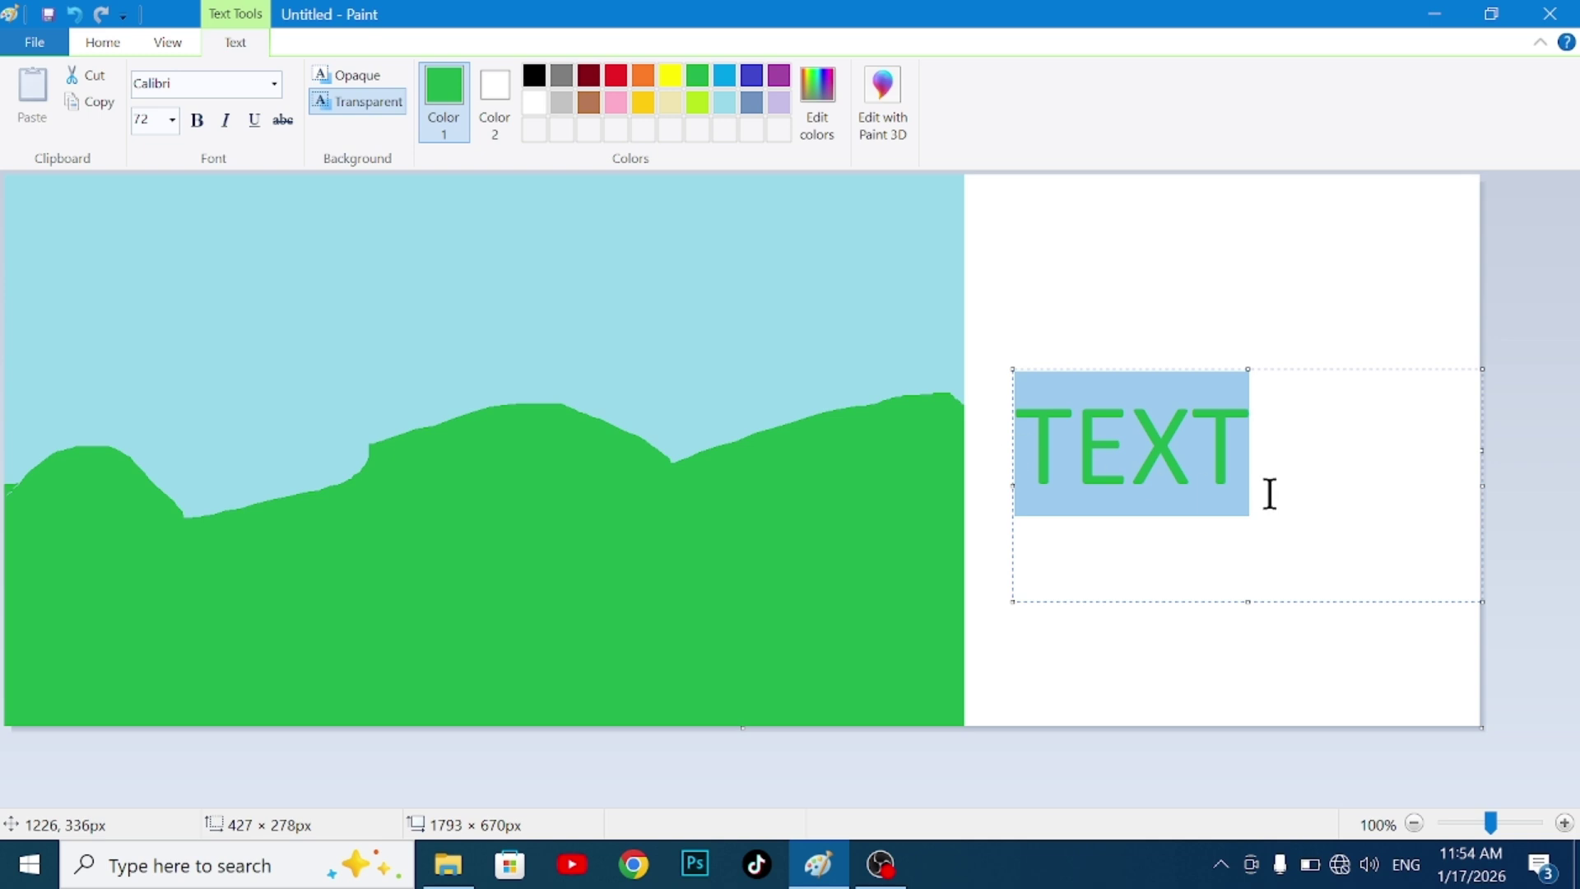
pyautogui.click(274, 83)
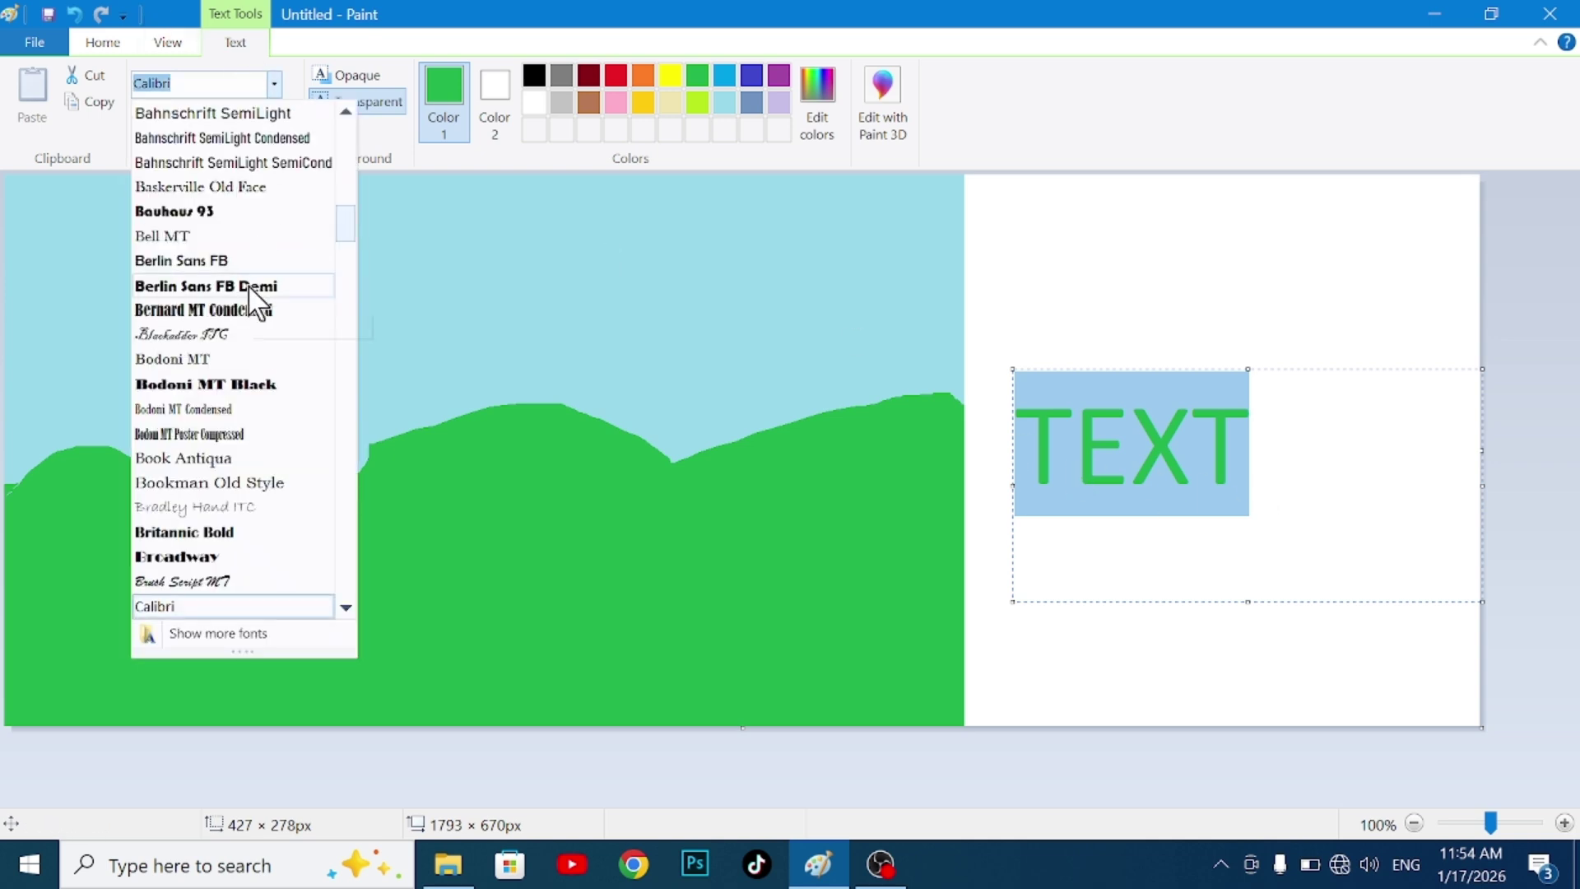
pyautogui.click(250, 288)
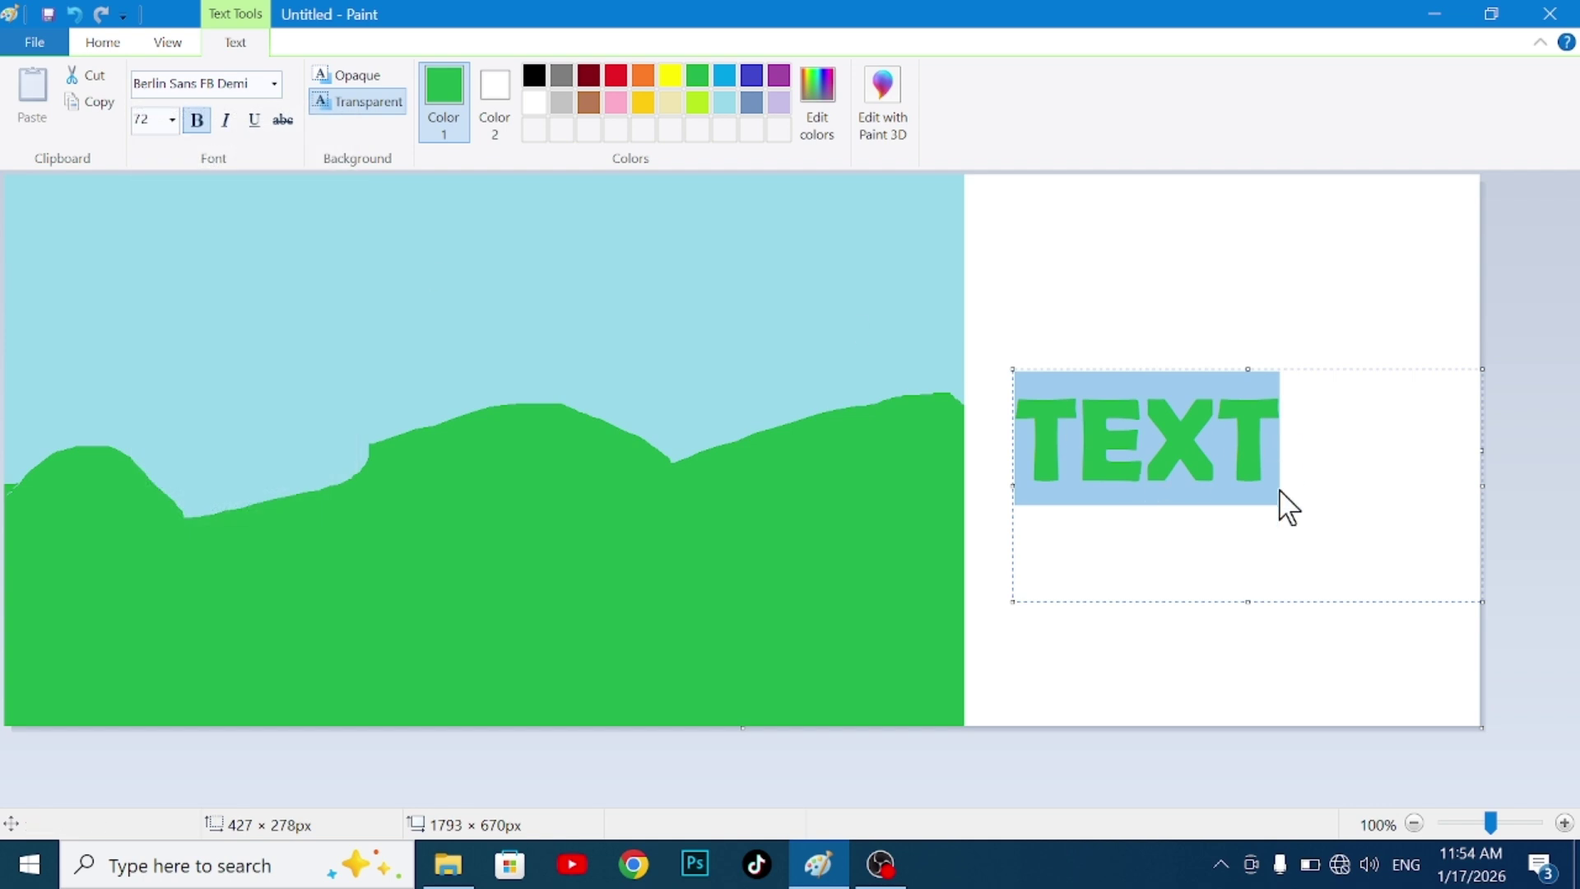
pyautogui.click(1223, 533)
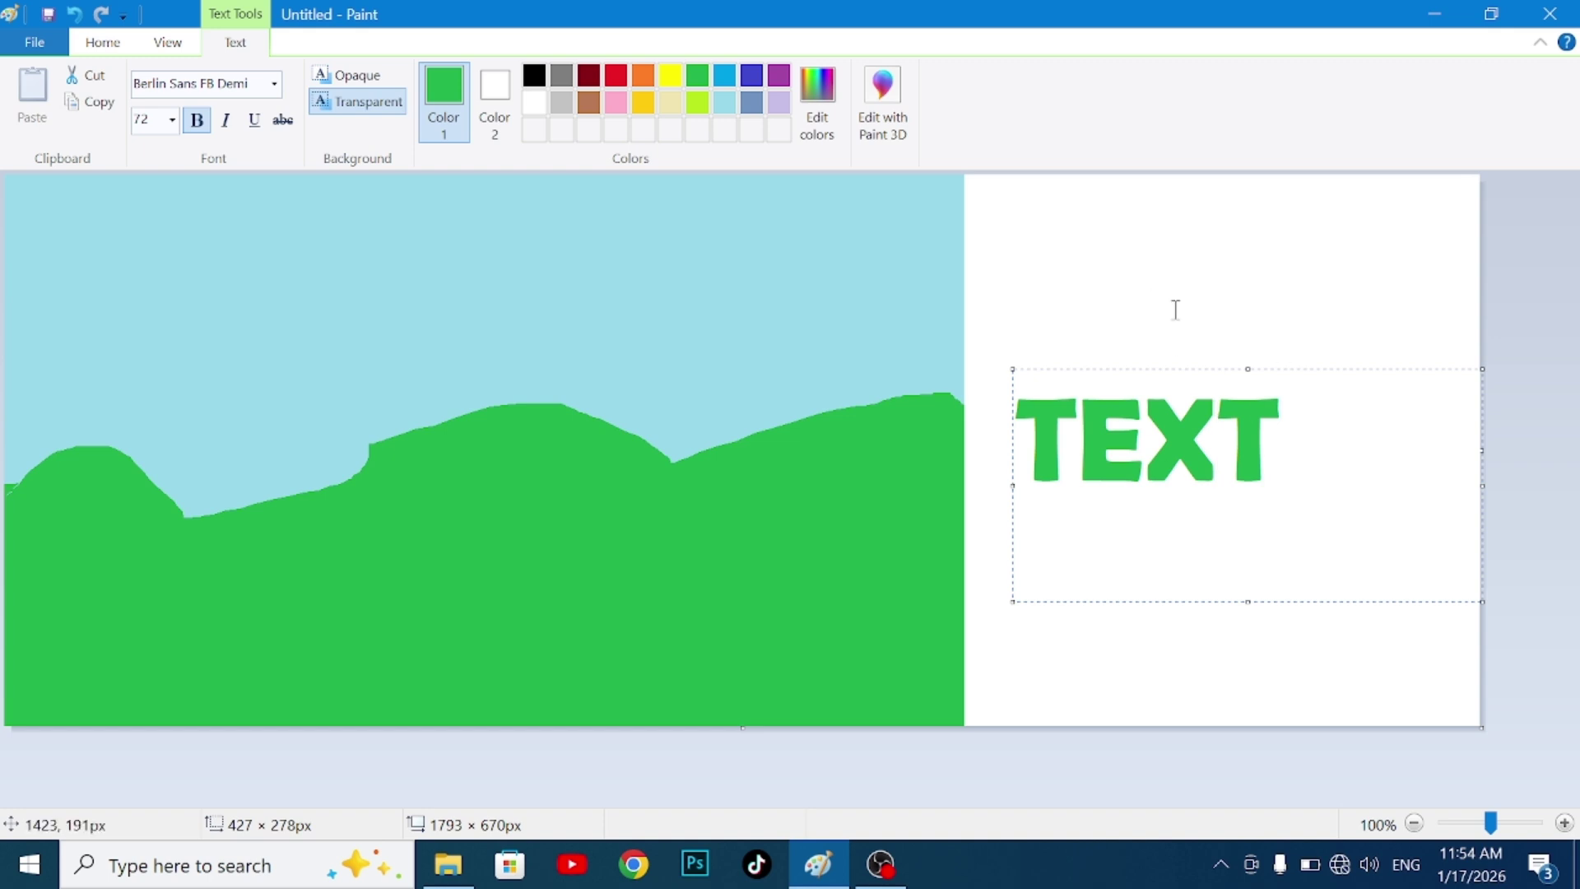
pyautogui.click(172, 122)
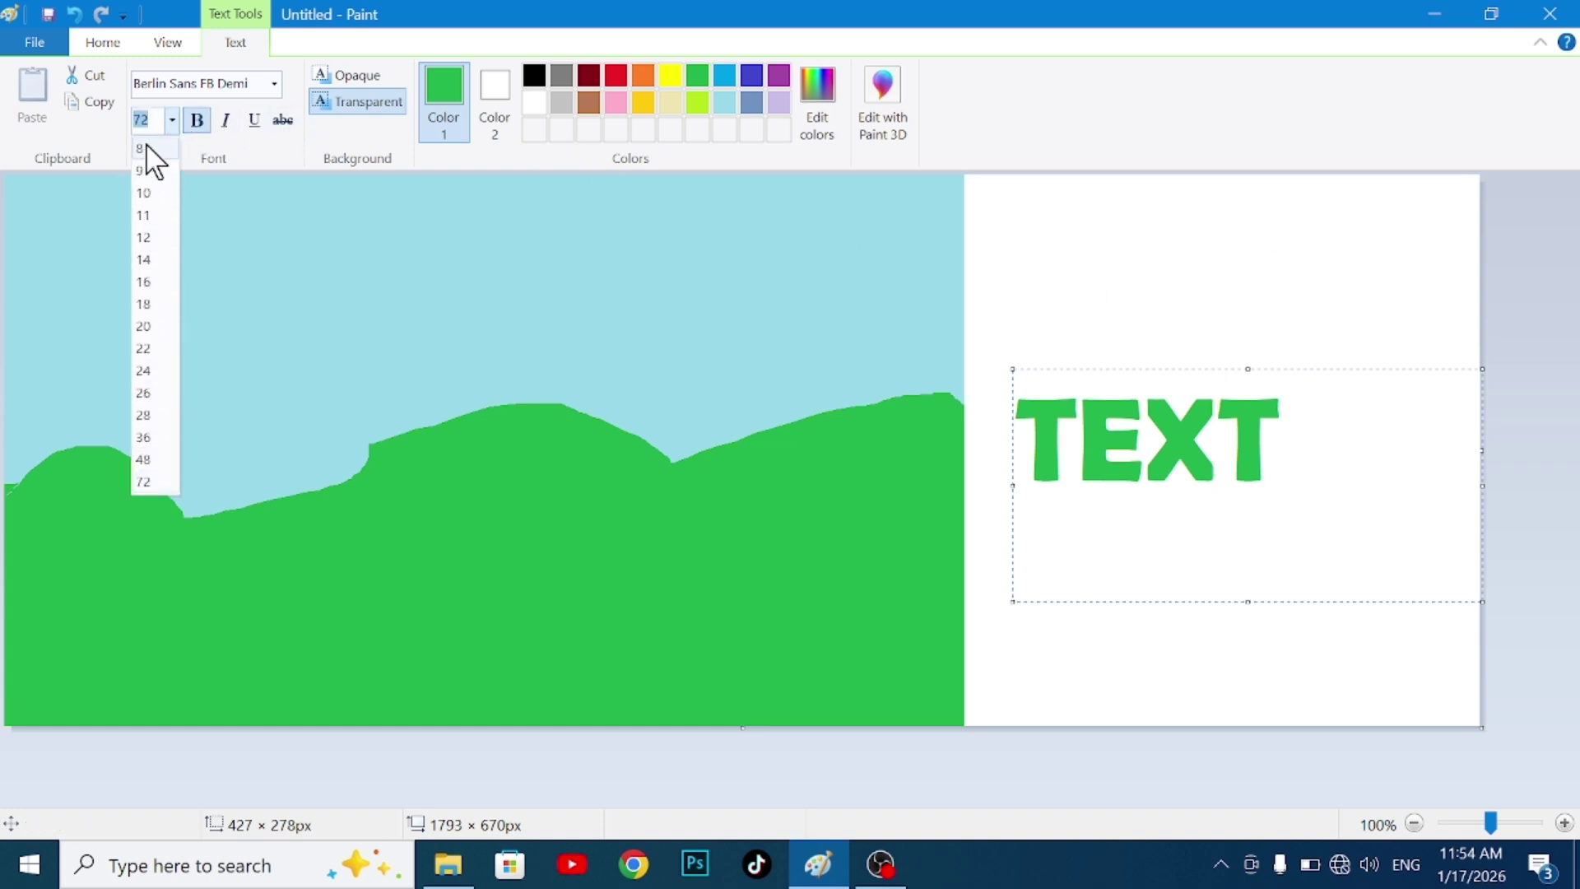
pyautogui.click(173, 120)
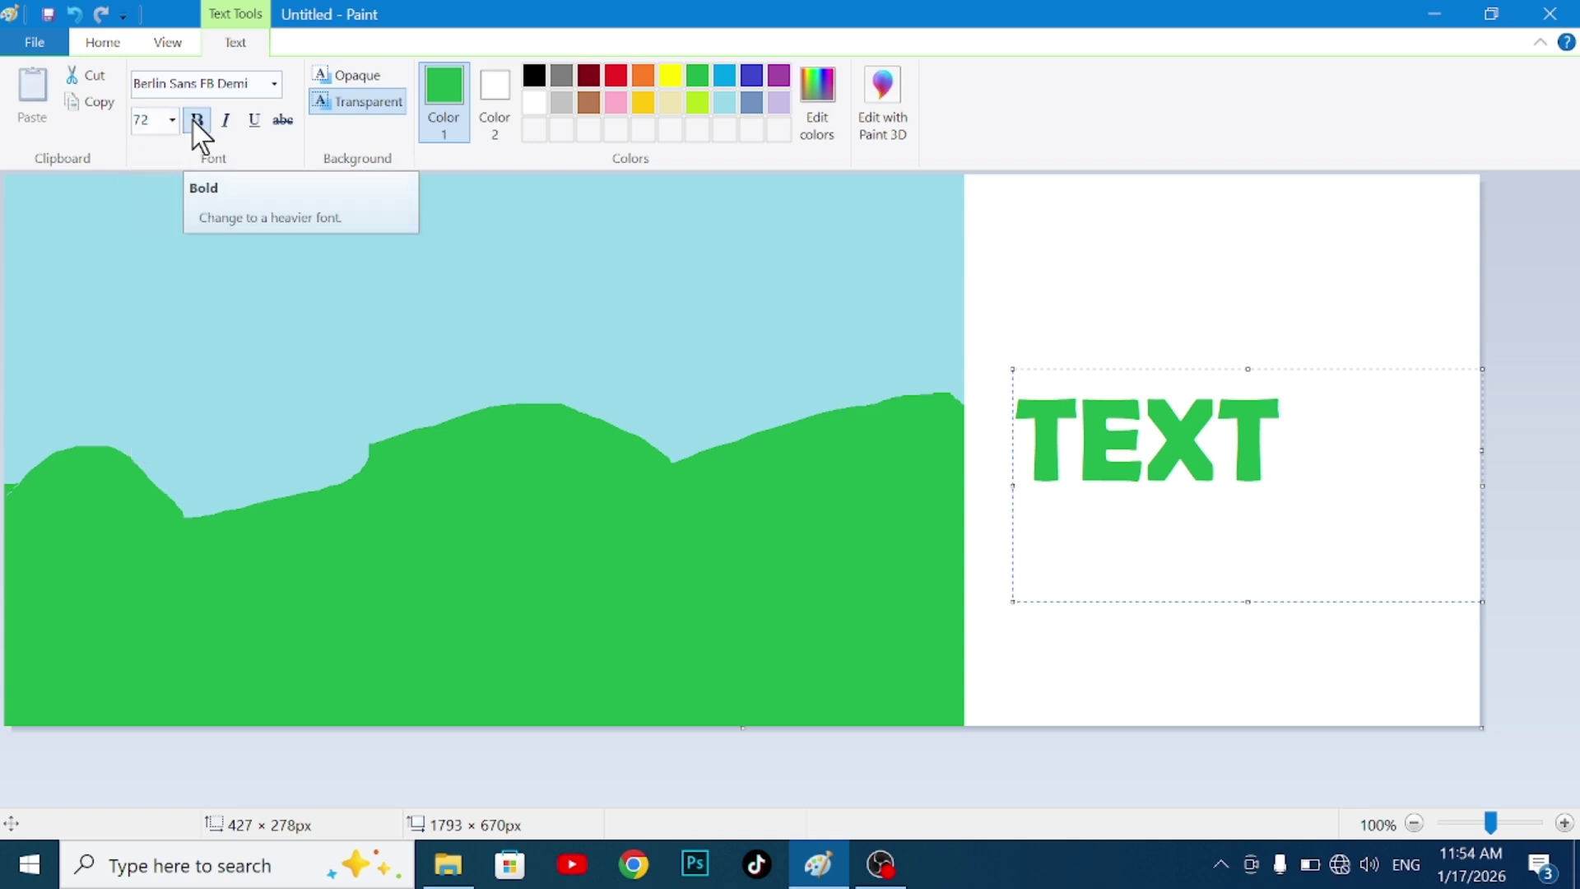
# Try italic, underline and strikethrough one after another on the whole word "TEXT", switching each one off again.
pyautogui.click(1315, 486)
pyautogui.hotkey('ctrl', 'a')
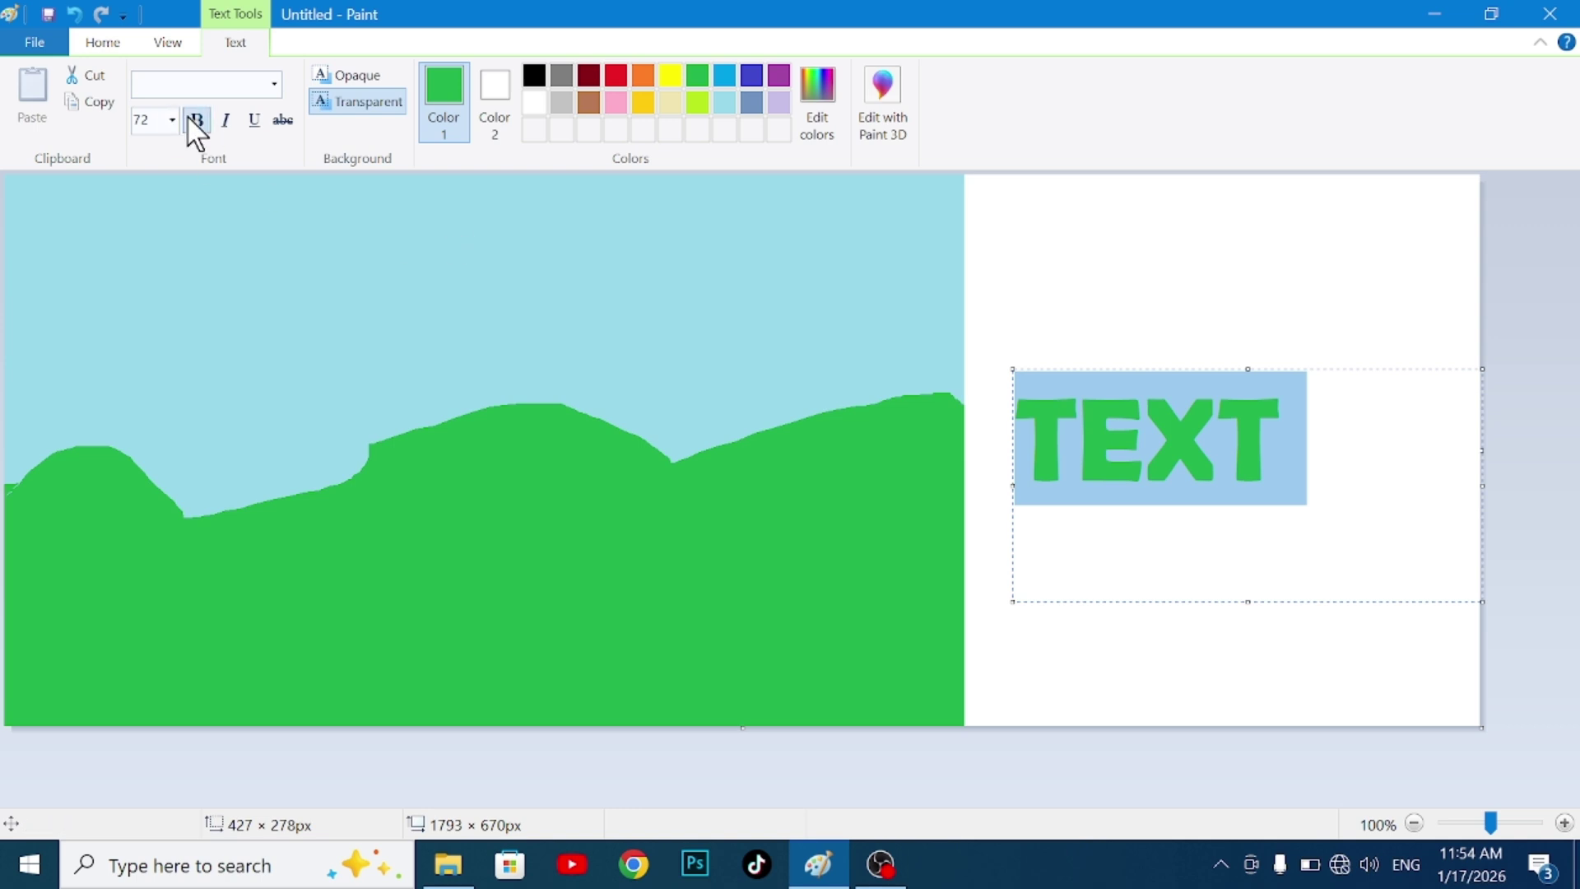
pyautogui.click(274, 84)
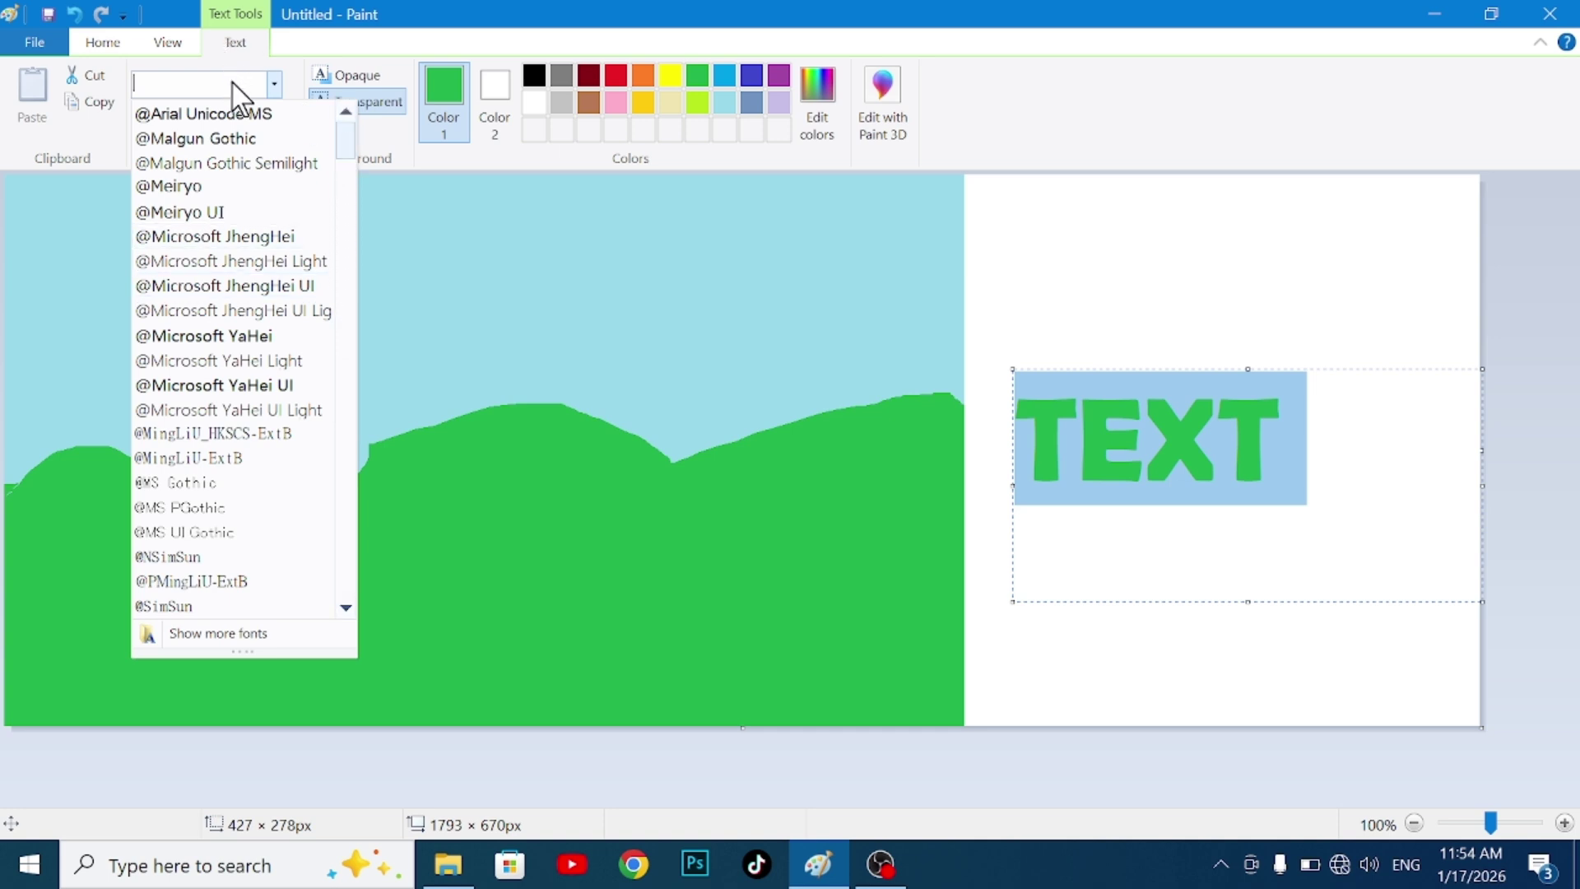
pyautogui.click(1117, 486)
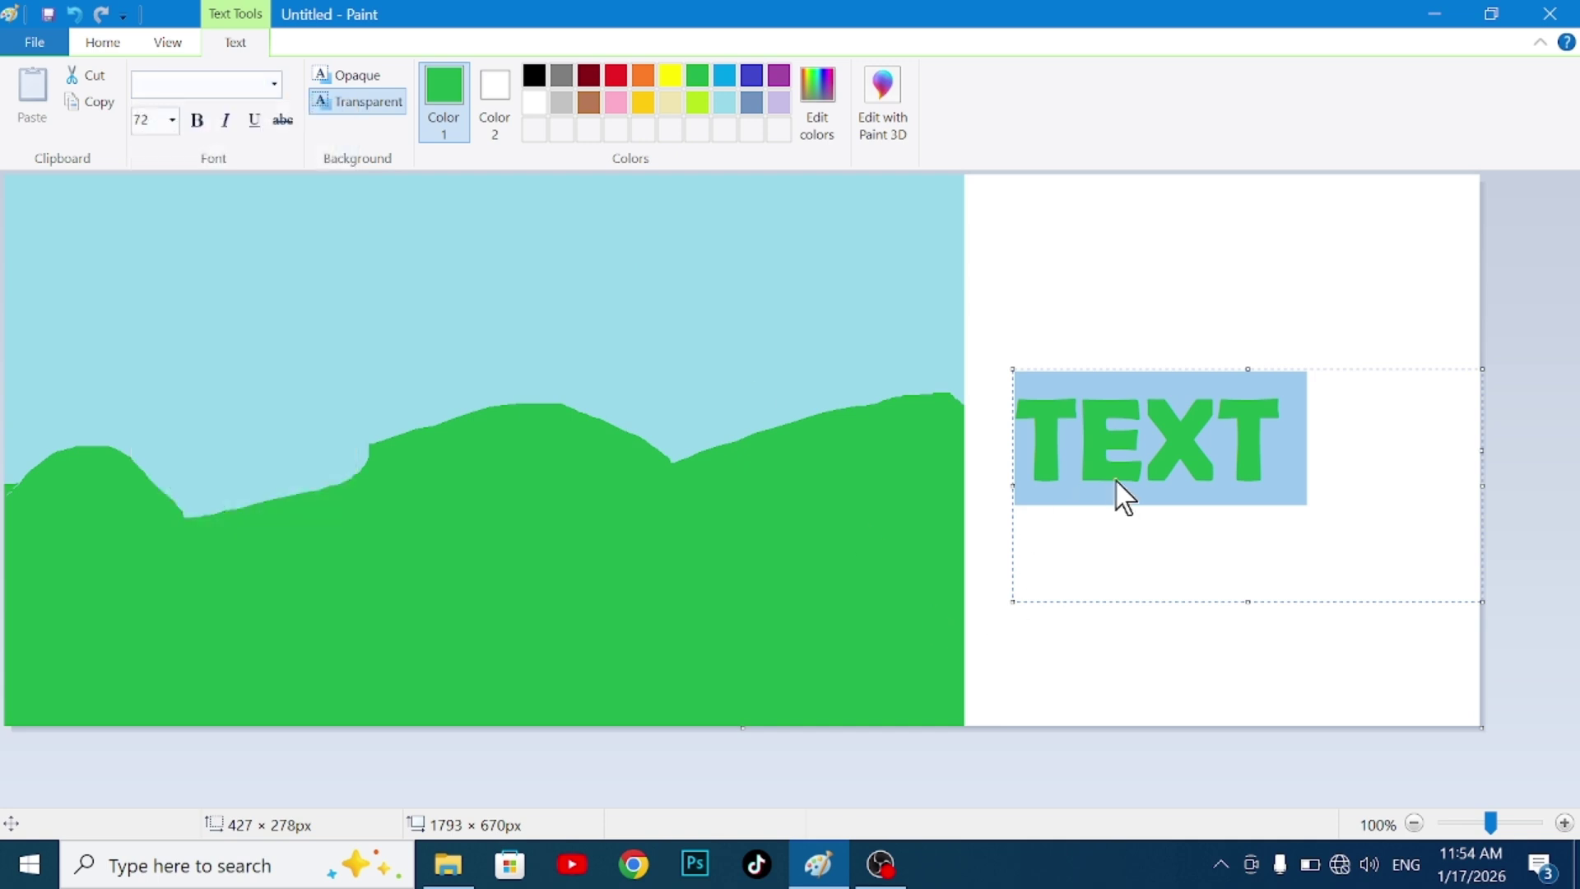
pyautogui.click(227, 124)
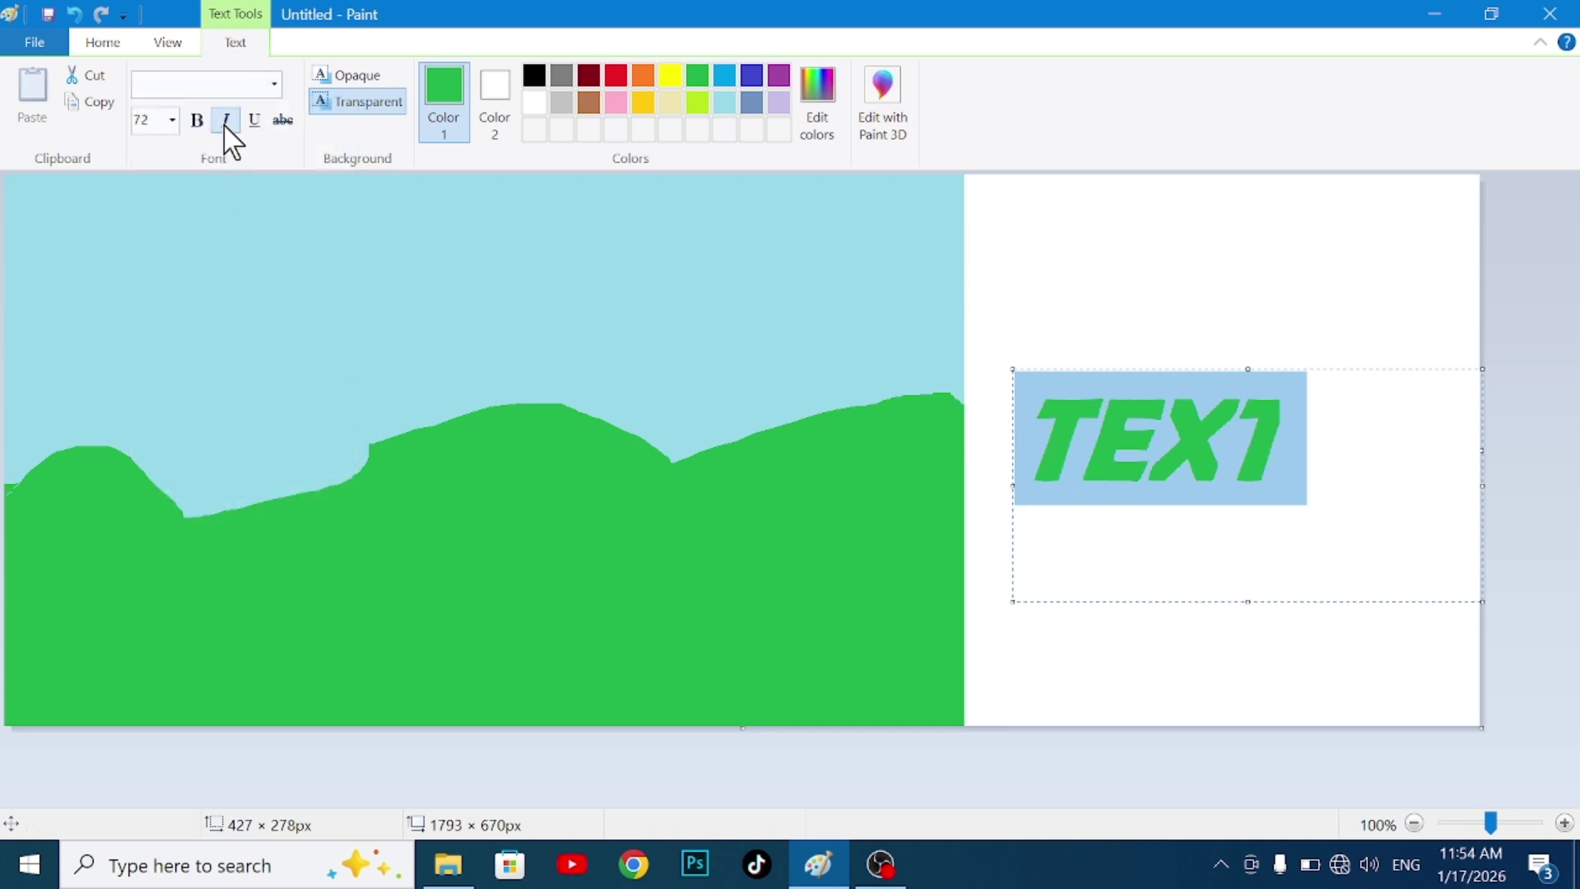
pyautogui.click(226, 124)
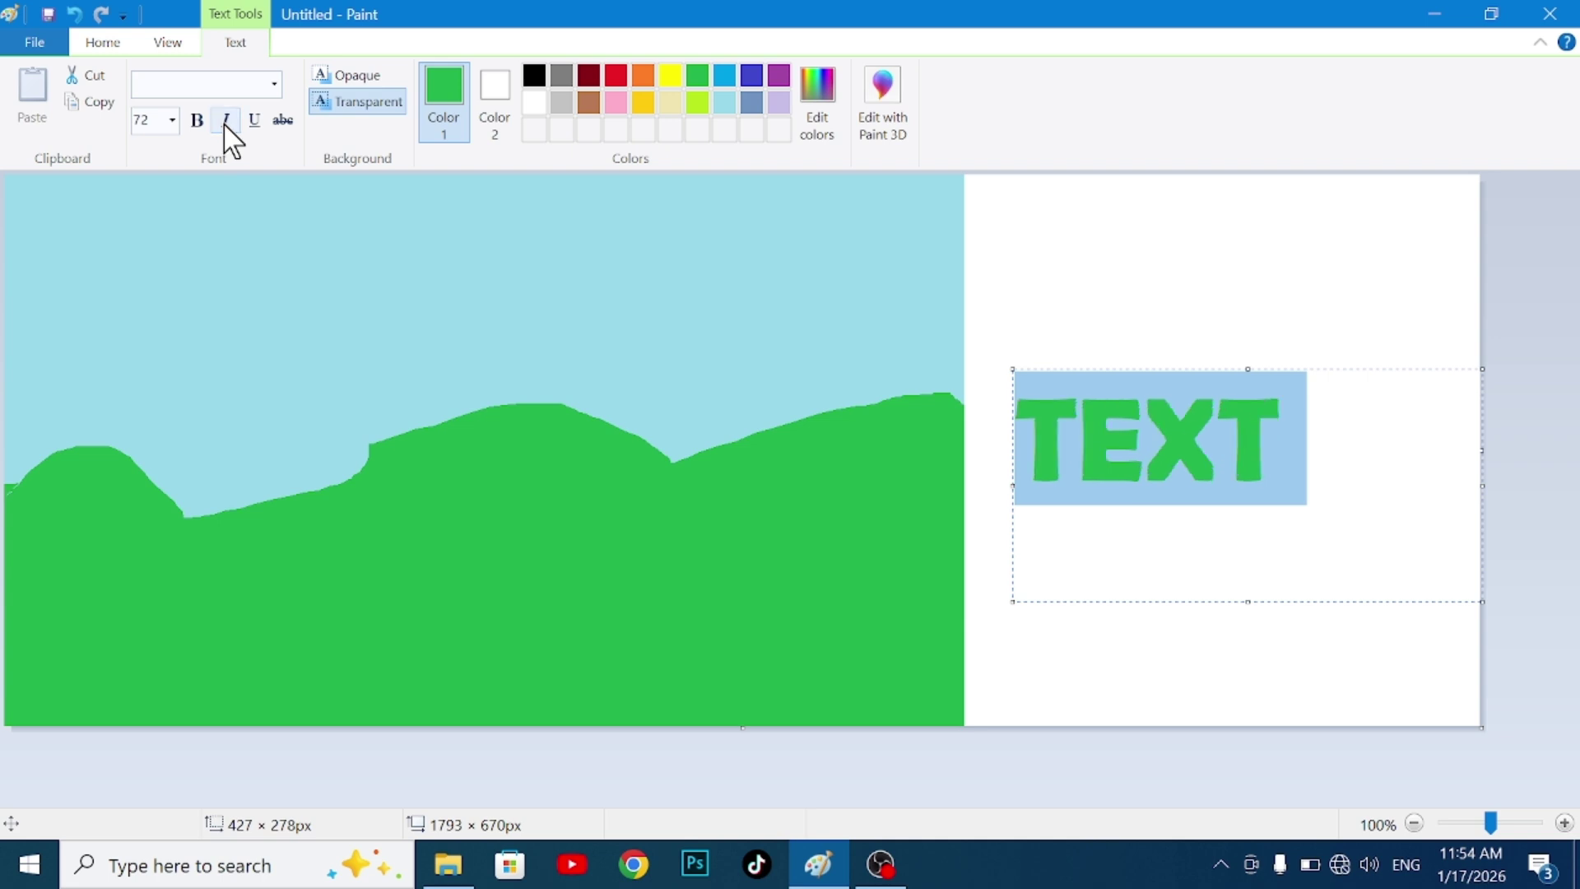
pyautogui.click(255, 122)
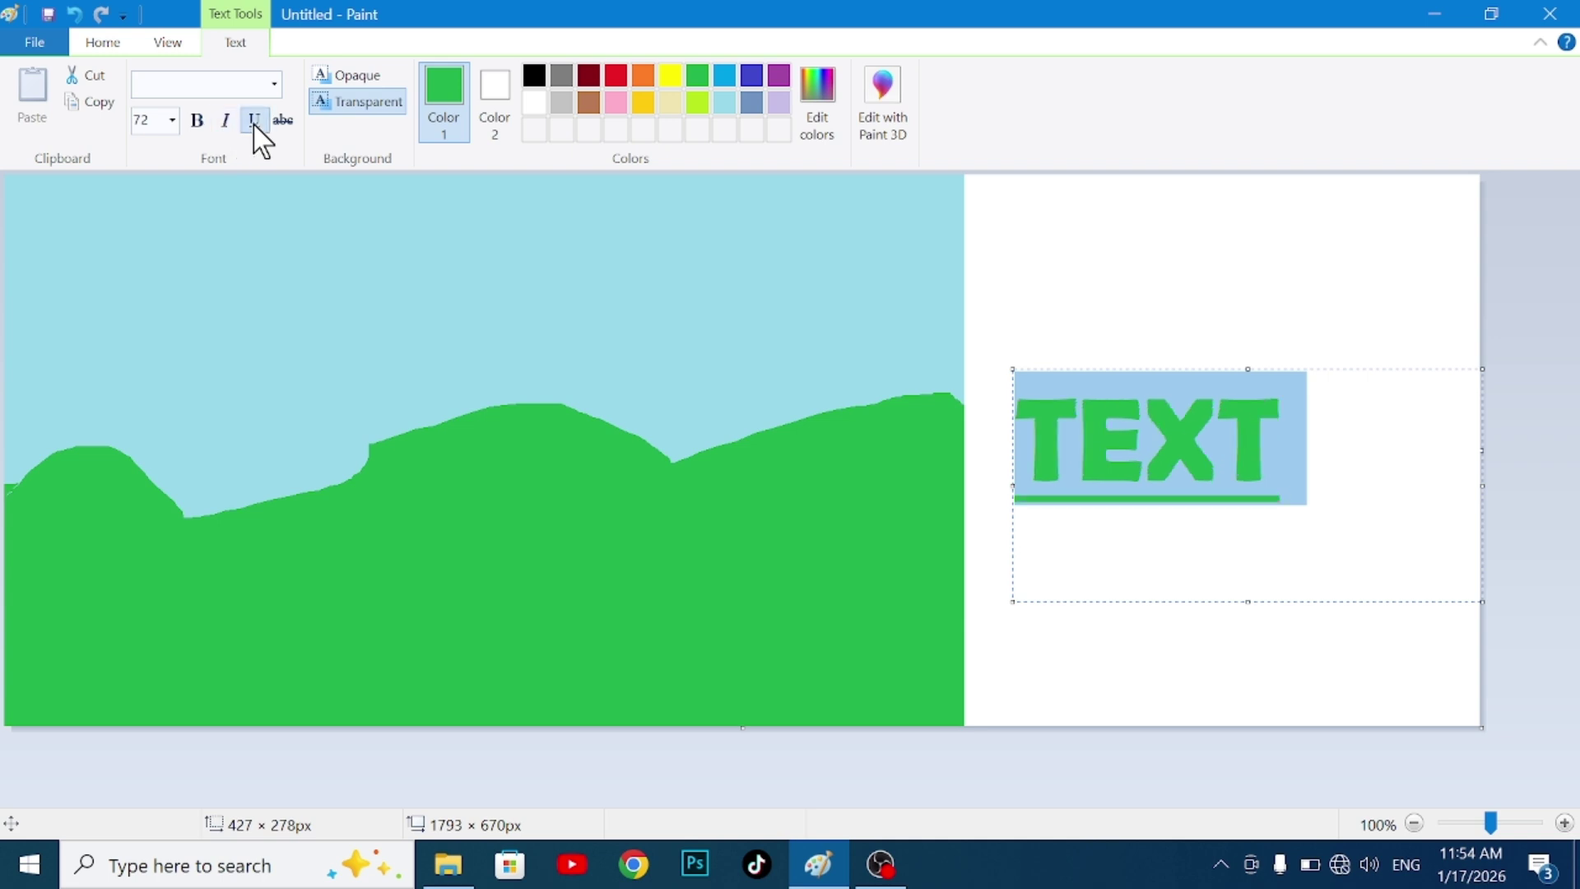
pyautogui.click(254, 121)
pyautogui.click(282, 121)
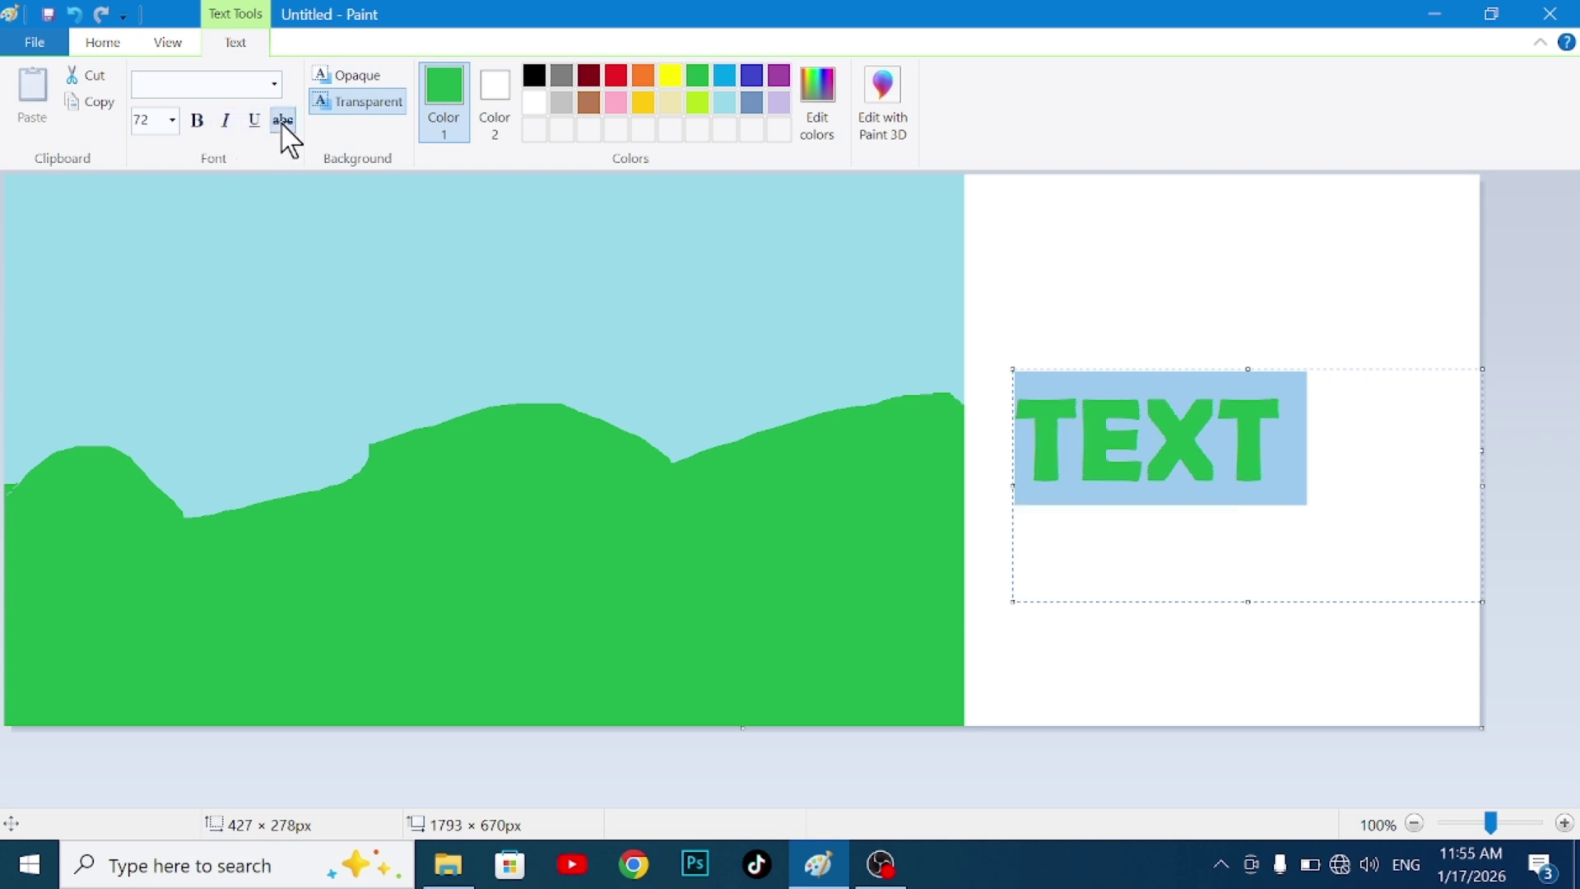
pyautogui.click(282, 122)
# Discard the green text beside the landscape and narrow the canvas to about 1685 px.
pyautogui.press('Escape')
pyautogui.moveTo(1482, 450); pyautogui.dragTo(1391, 494)
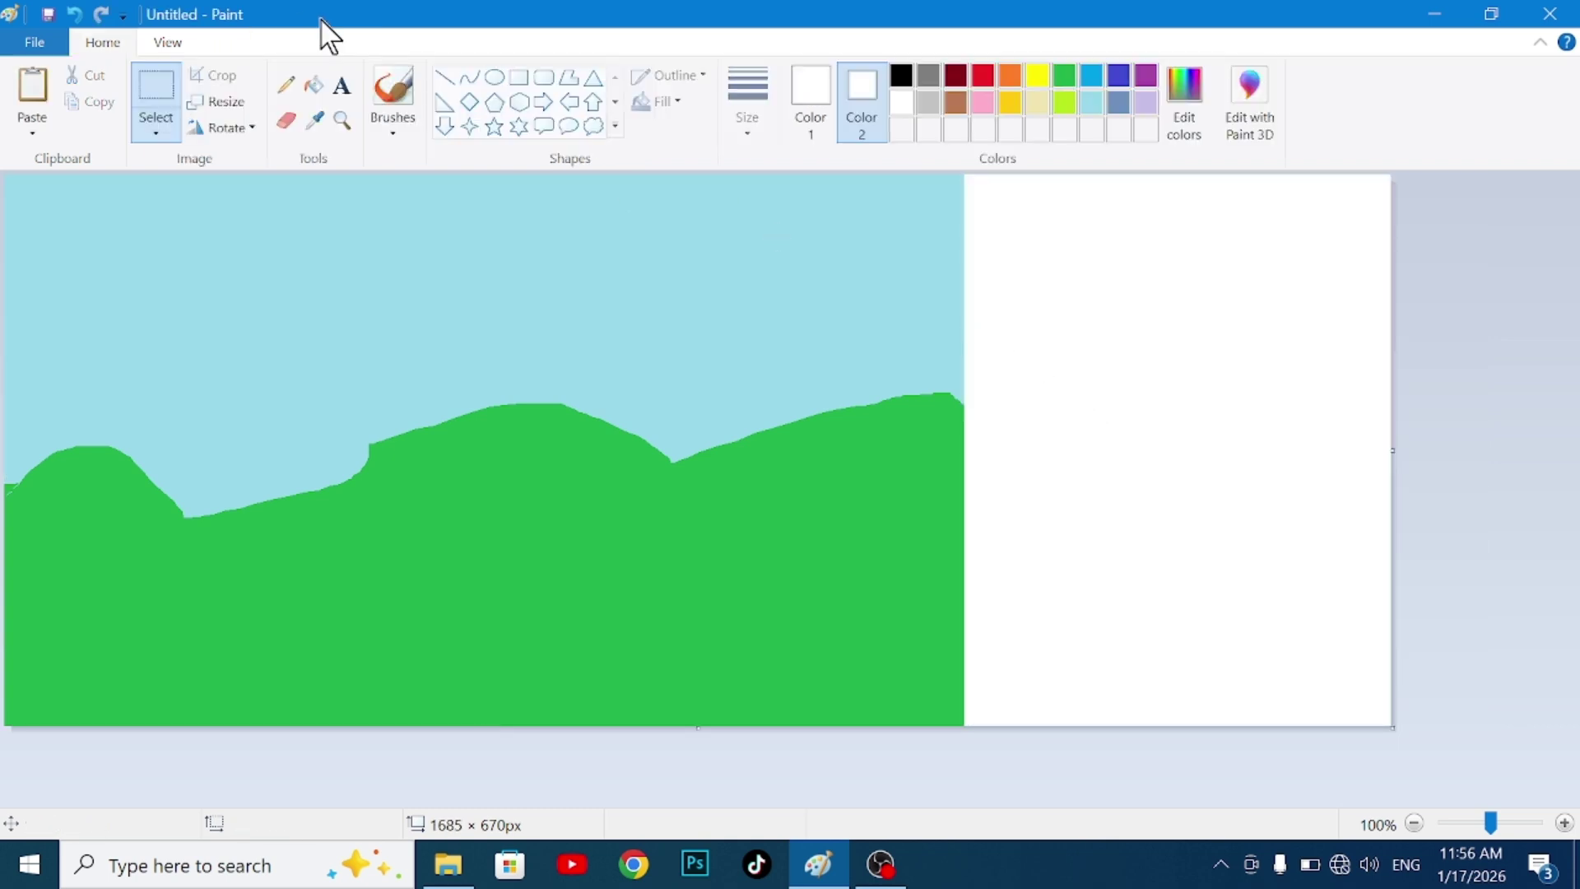
# Add the word "TEXT" in black in the blank area beside the landscape, using a text box about 434 × 220 px.
pyautogui.click(343, 86)
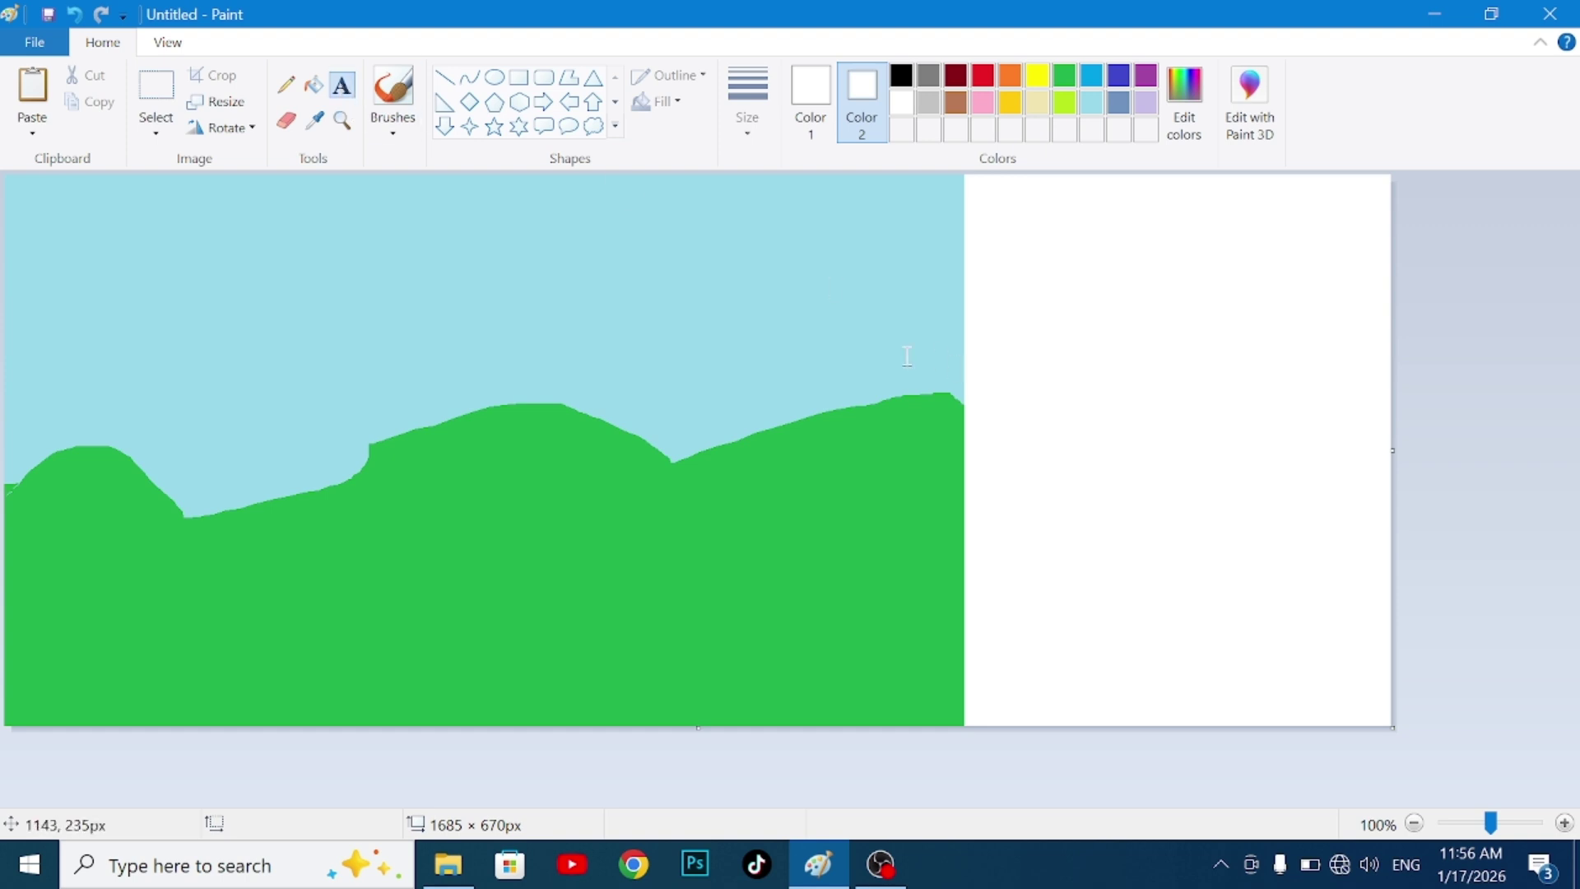
pyautogui.click(813, 82)
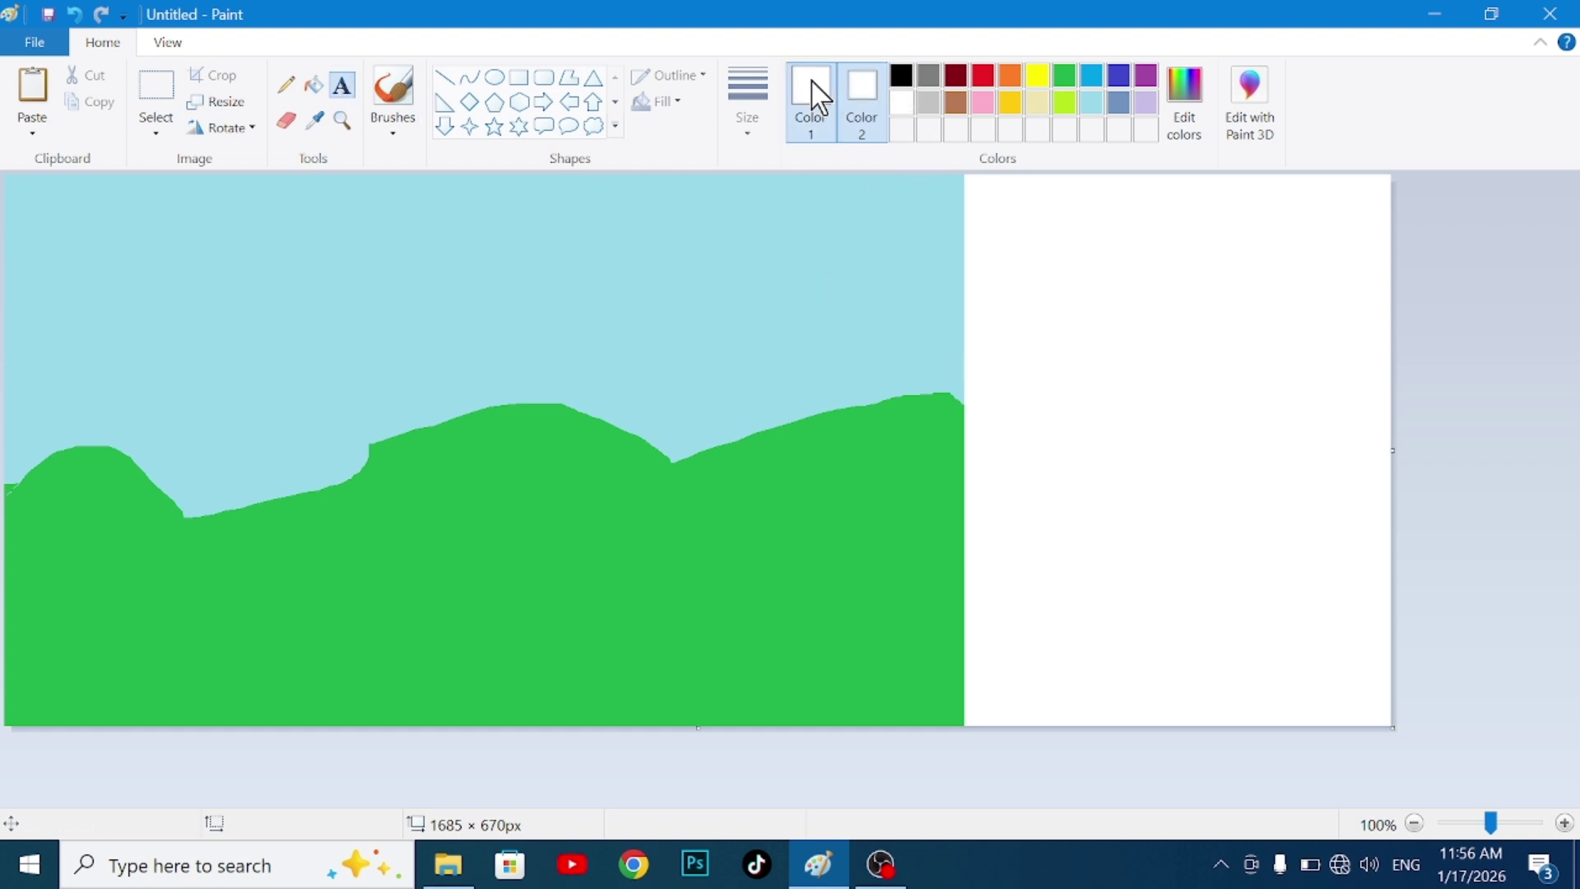
pyautogui.click(901, 75)
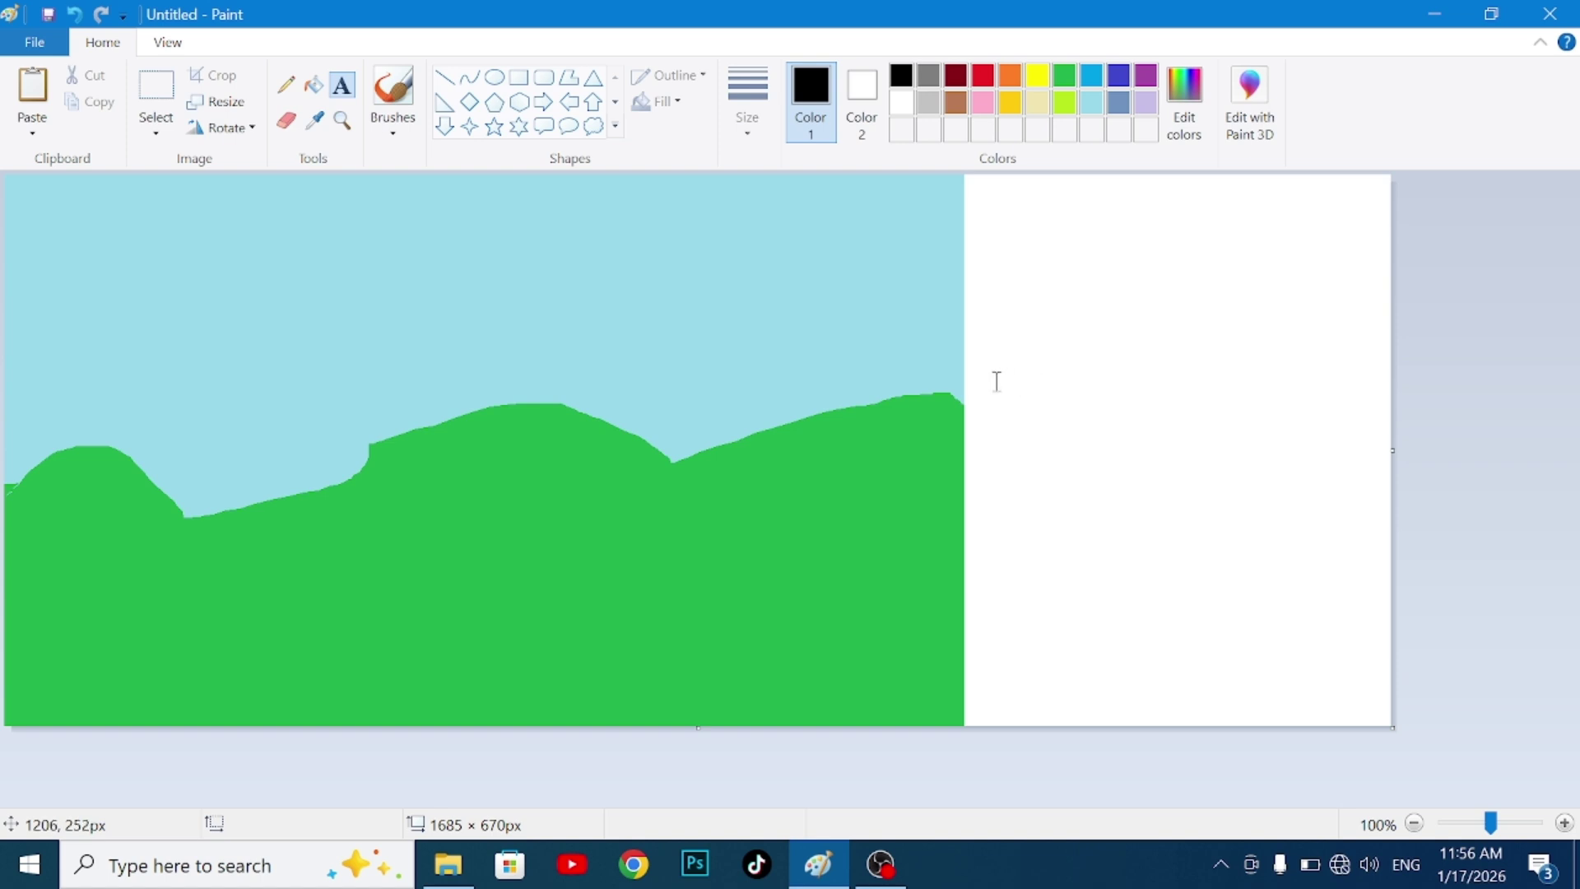
pyautogui.moveTo(997, 381); pyautogui.dragTo(1353, 561)
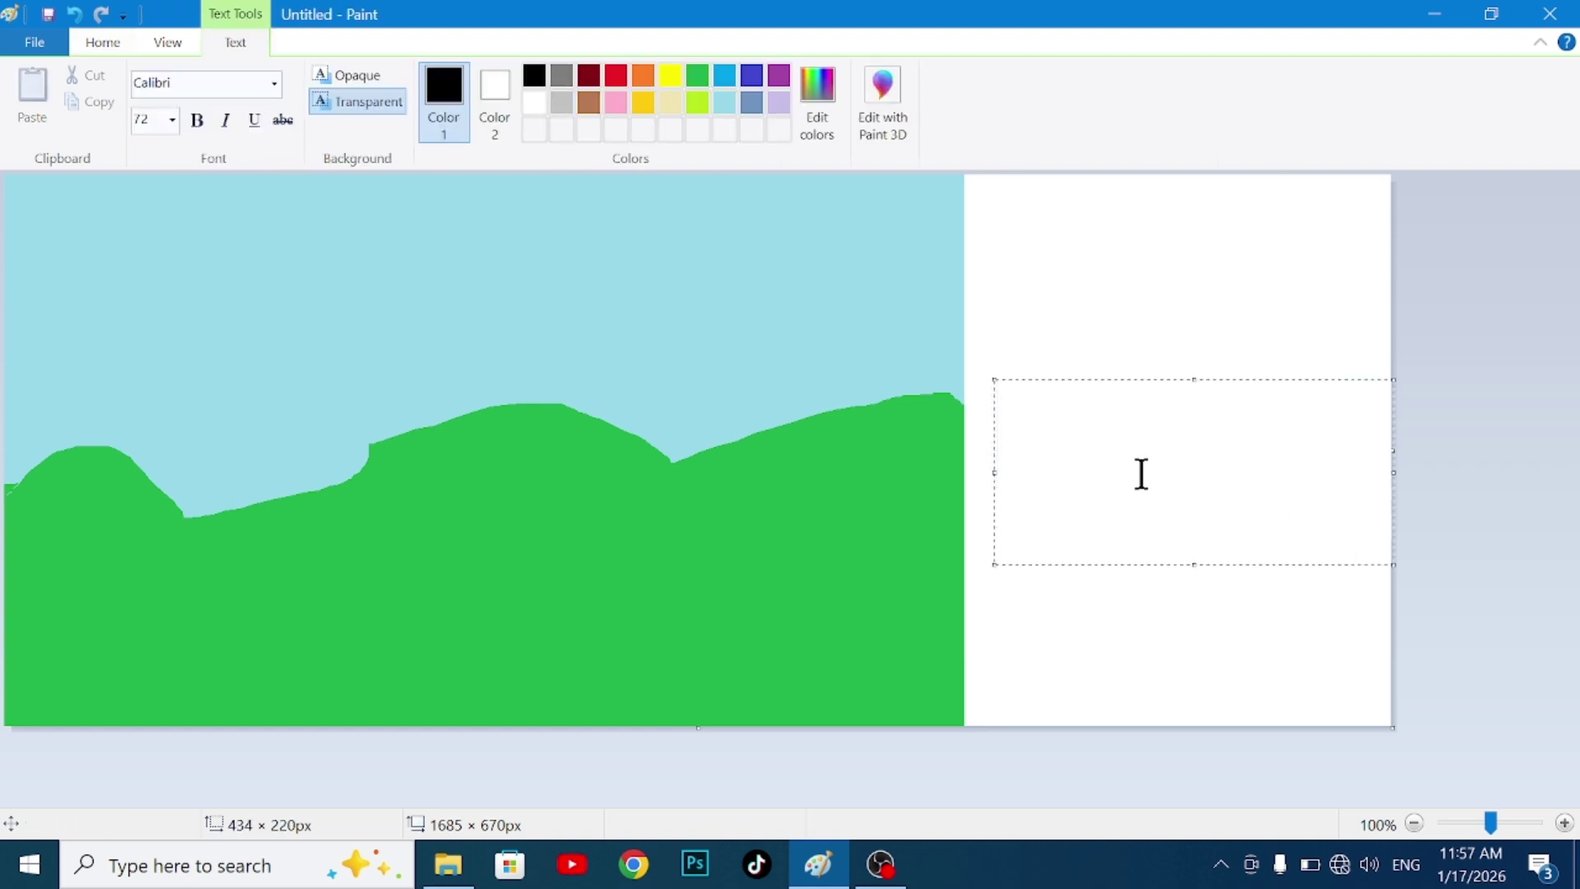
pyautogui.write('TEXT')
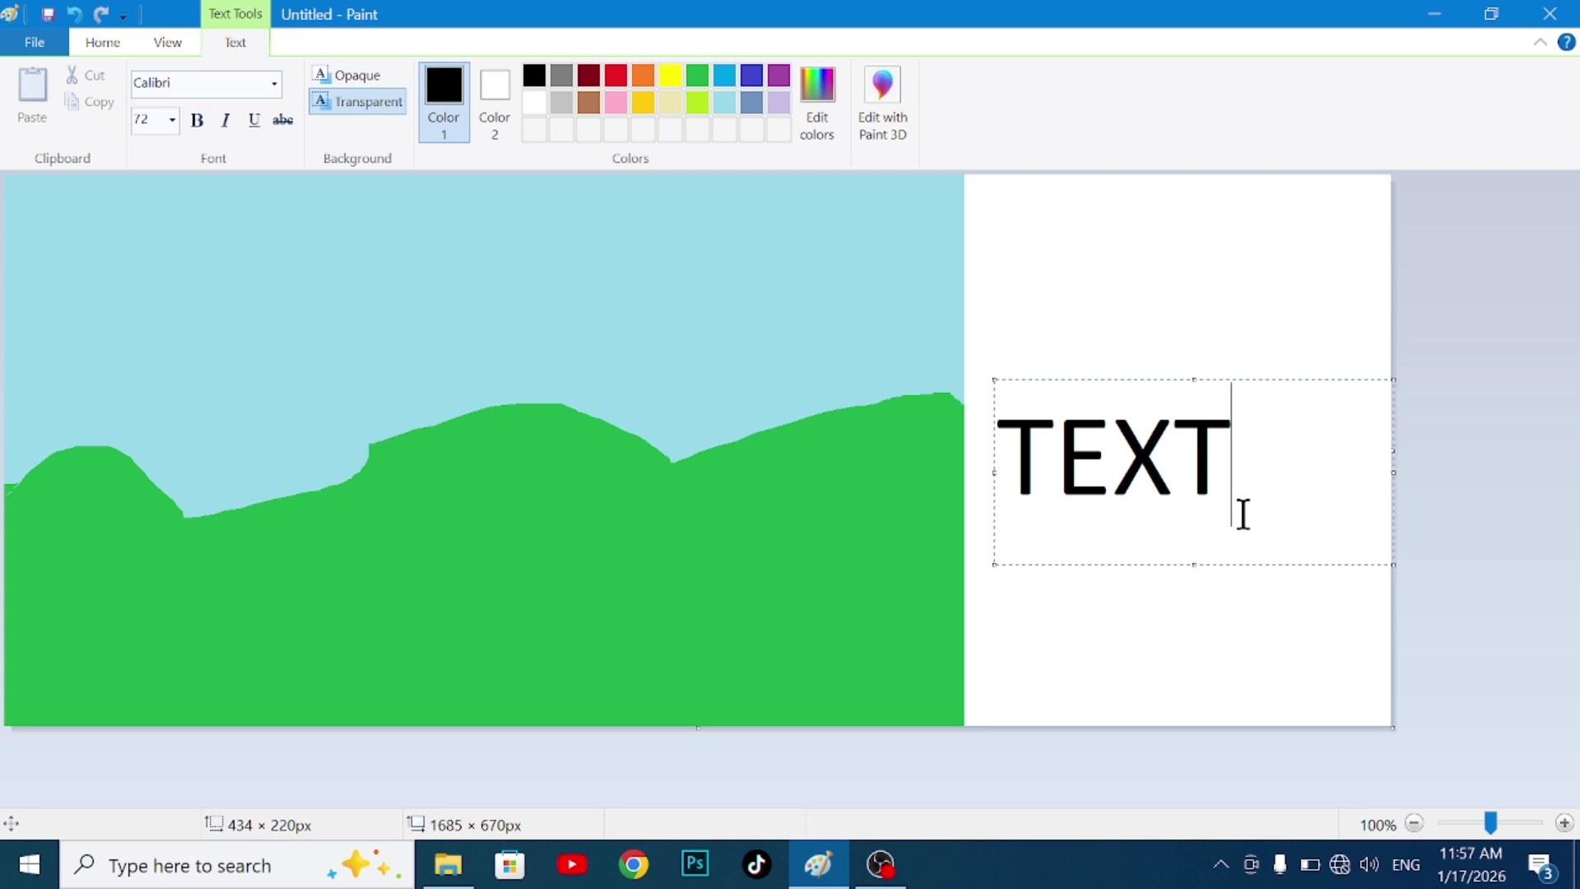
# Change the font of the black word "TEXT" to Berlin Sans FB Demi and place the text on the canvas.
pyautogui.hotkey('ctrl', 'a')
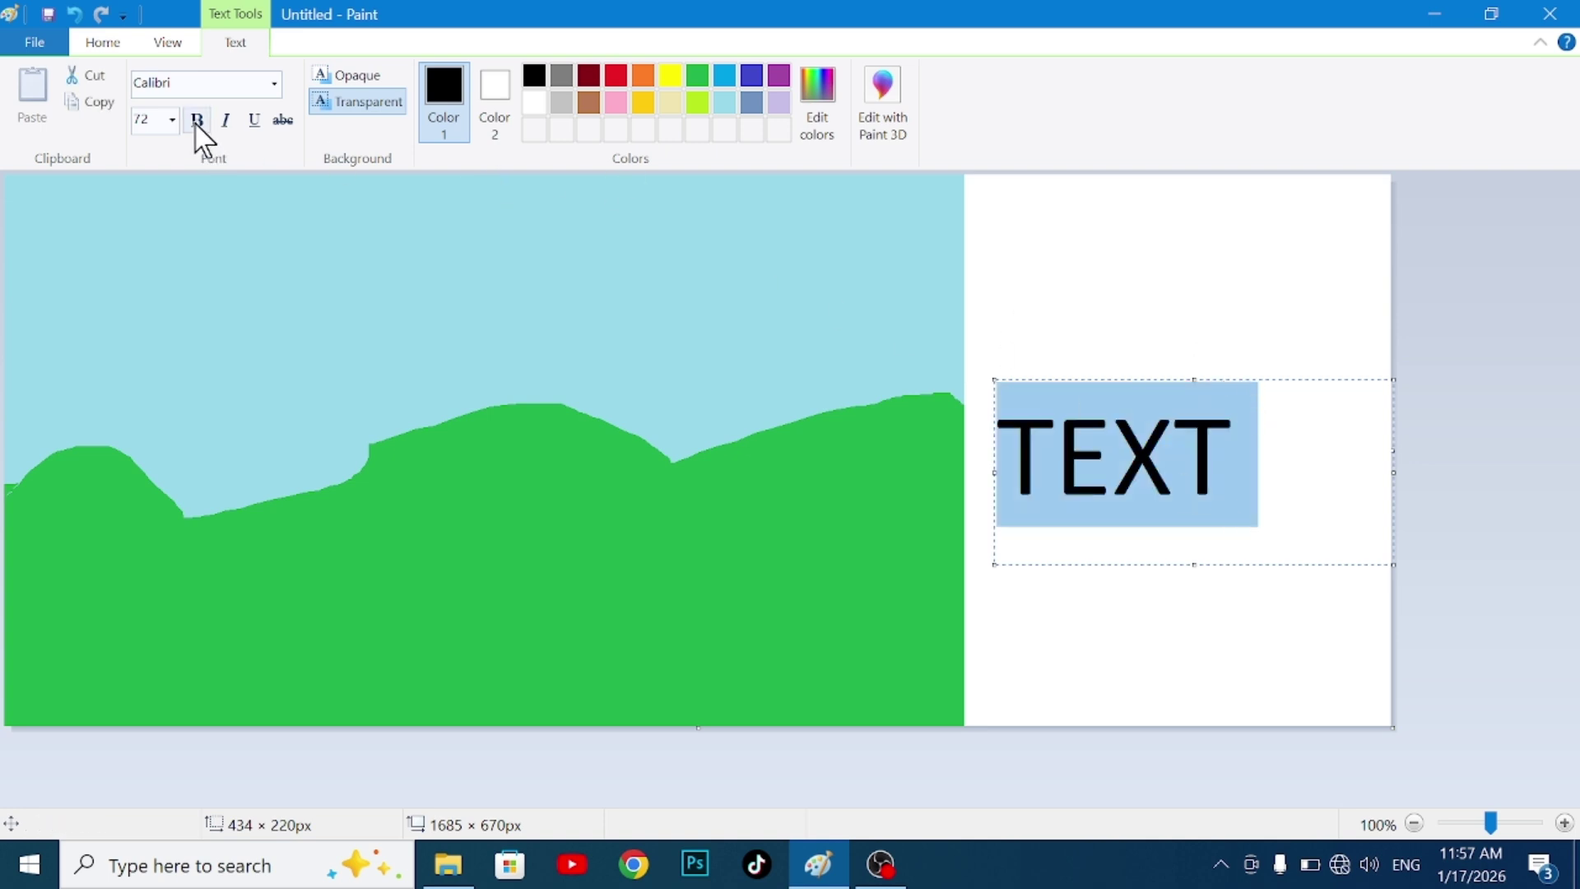
pyautogui.click(274, 83)
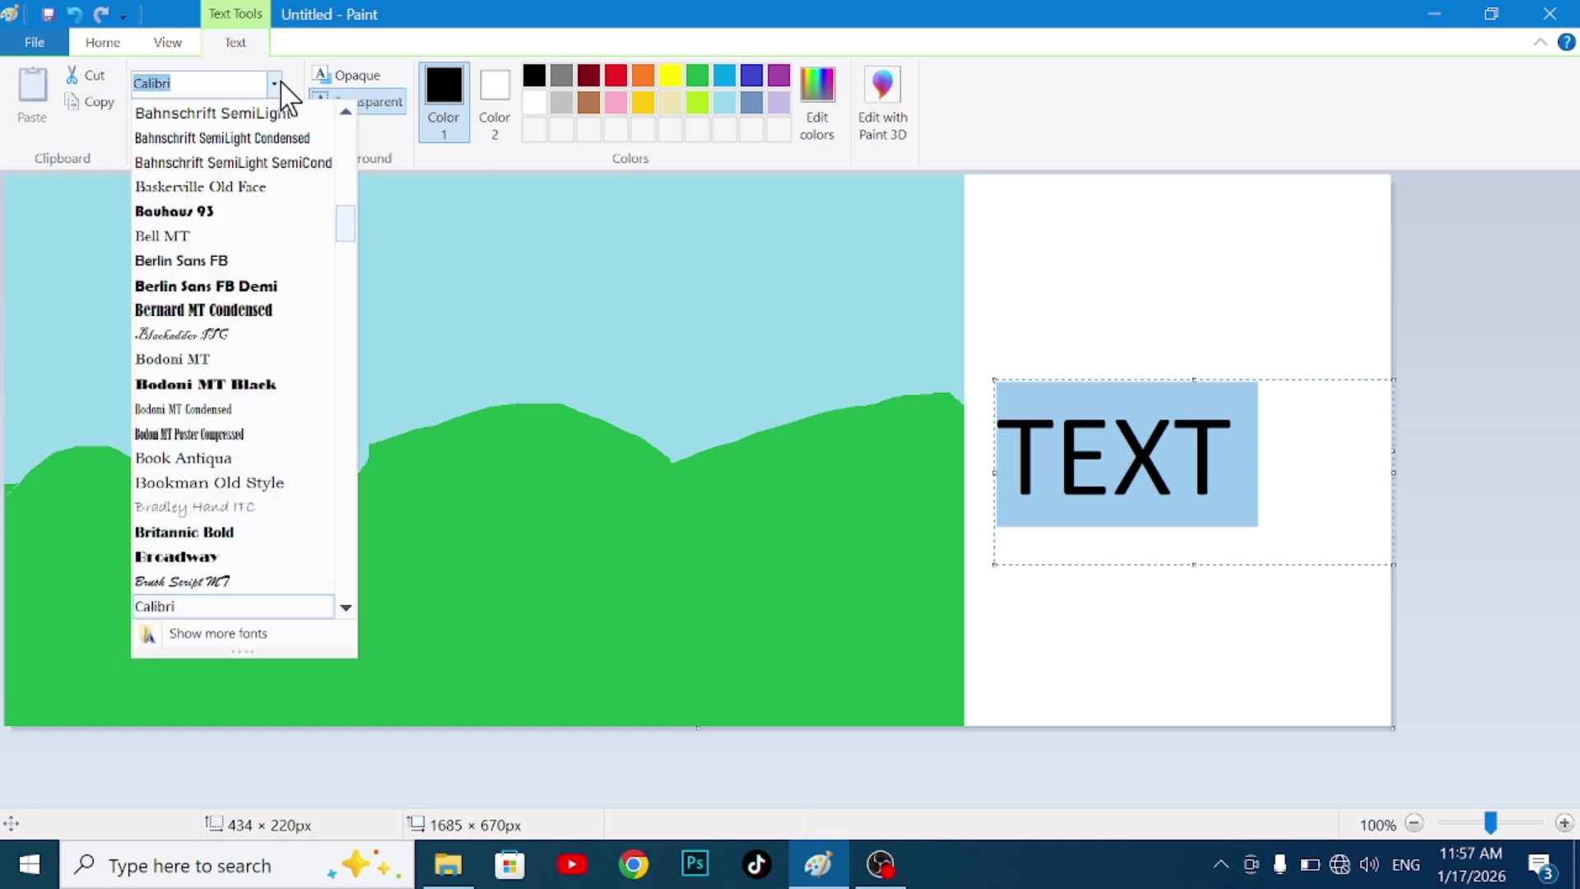
pyautogui.click(255, 286)
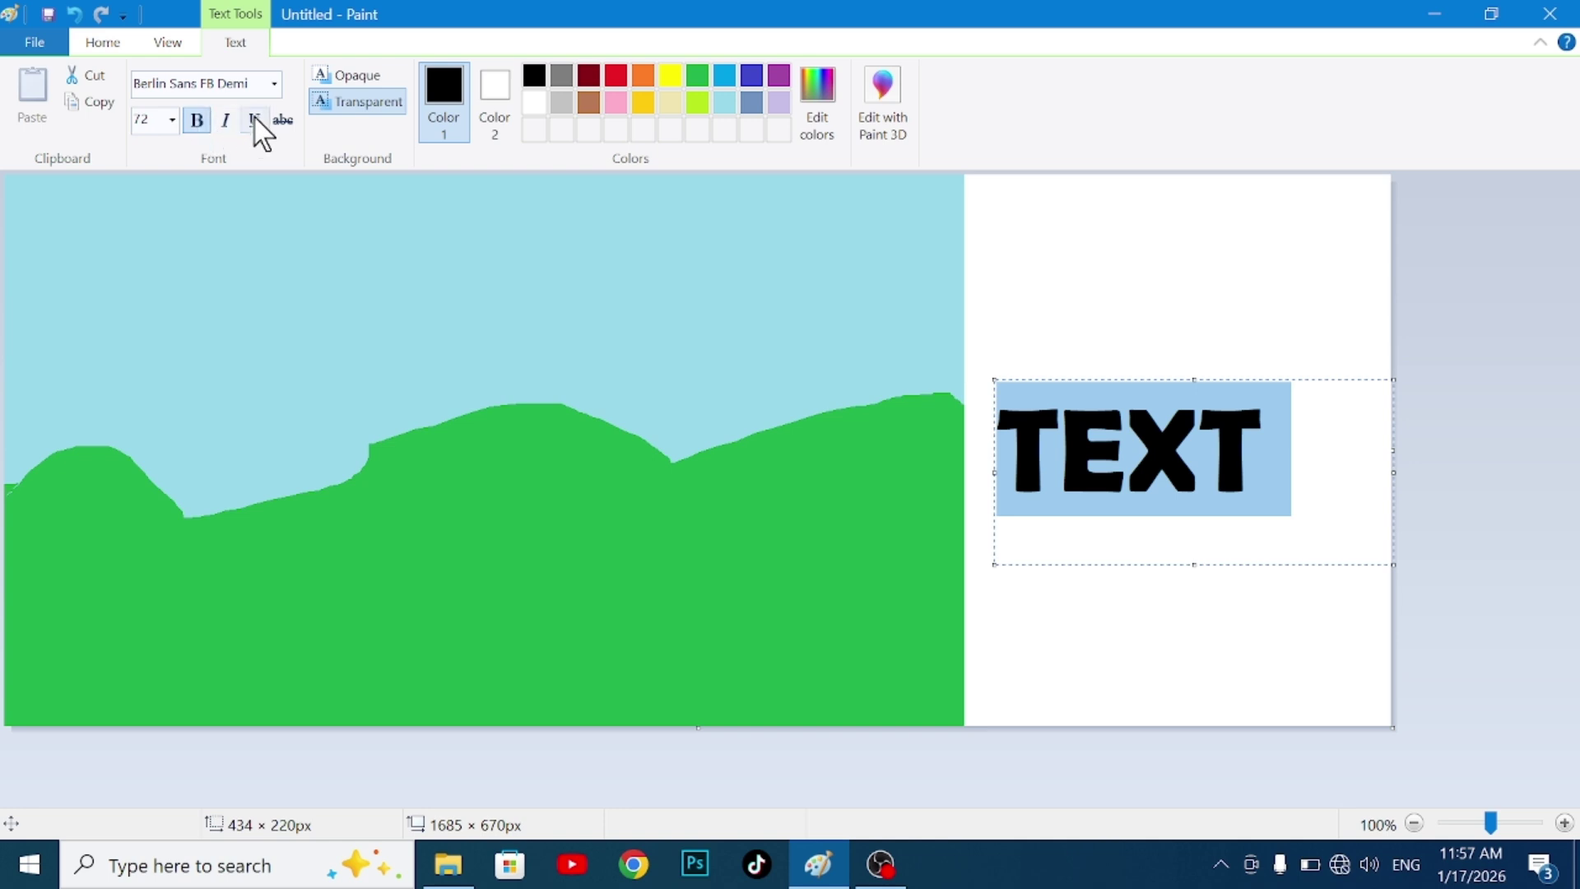
pyautogui.click(110, 44)
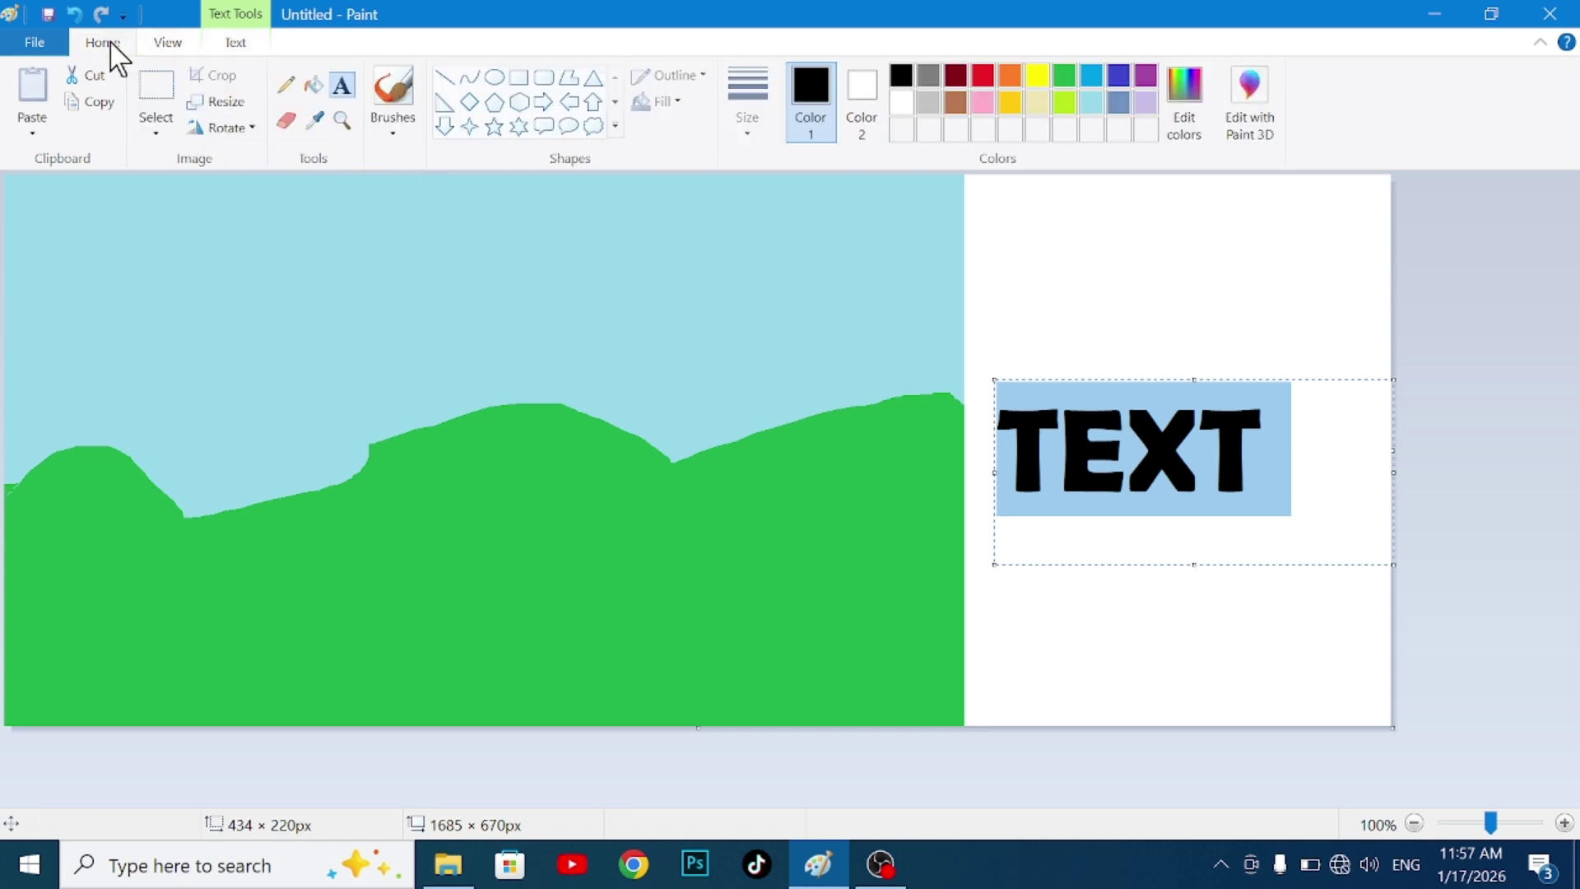
pyautogui.click(1101, 294)
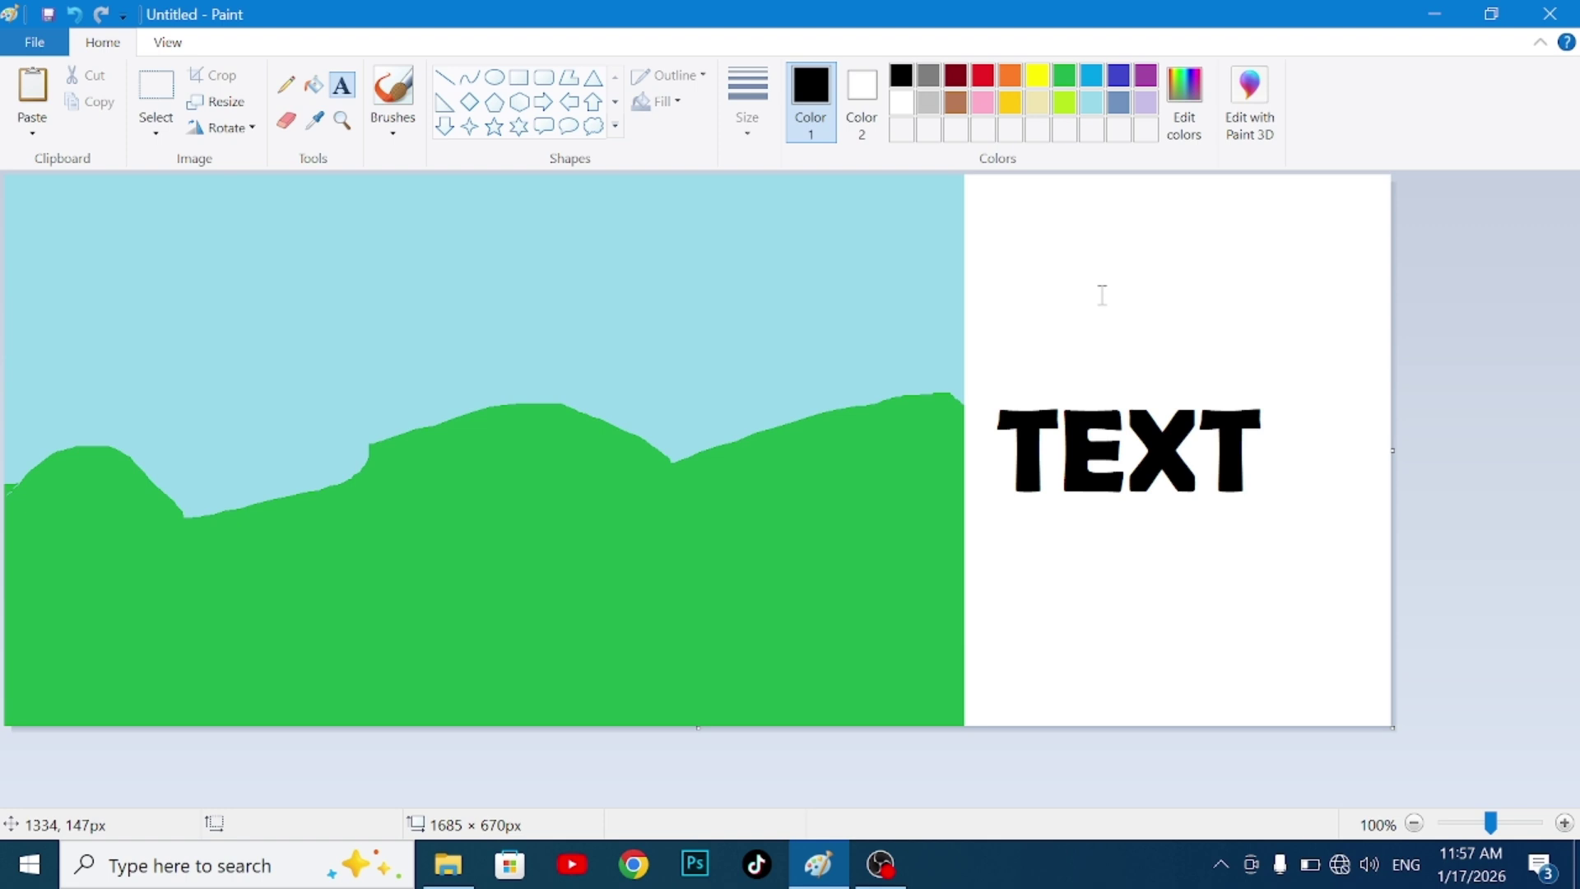
# Move the landscape-filled word "TEXT" to the canvas's upper-left corner and deselect it.
pyautogui.click(151, 132)
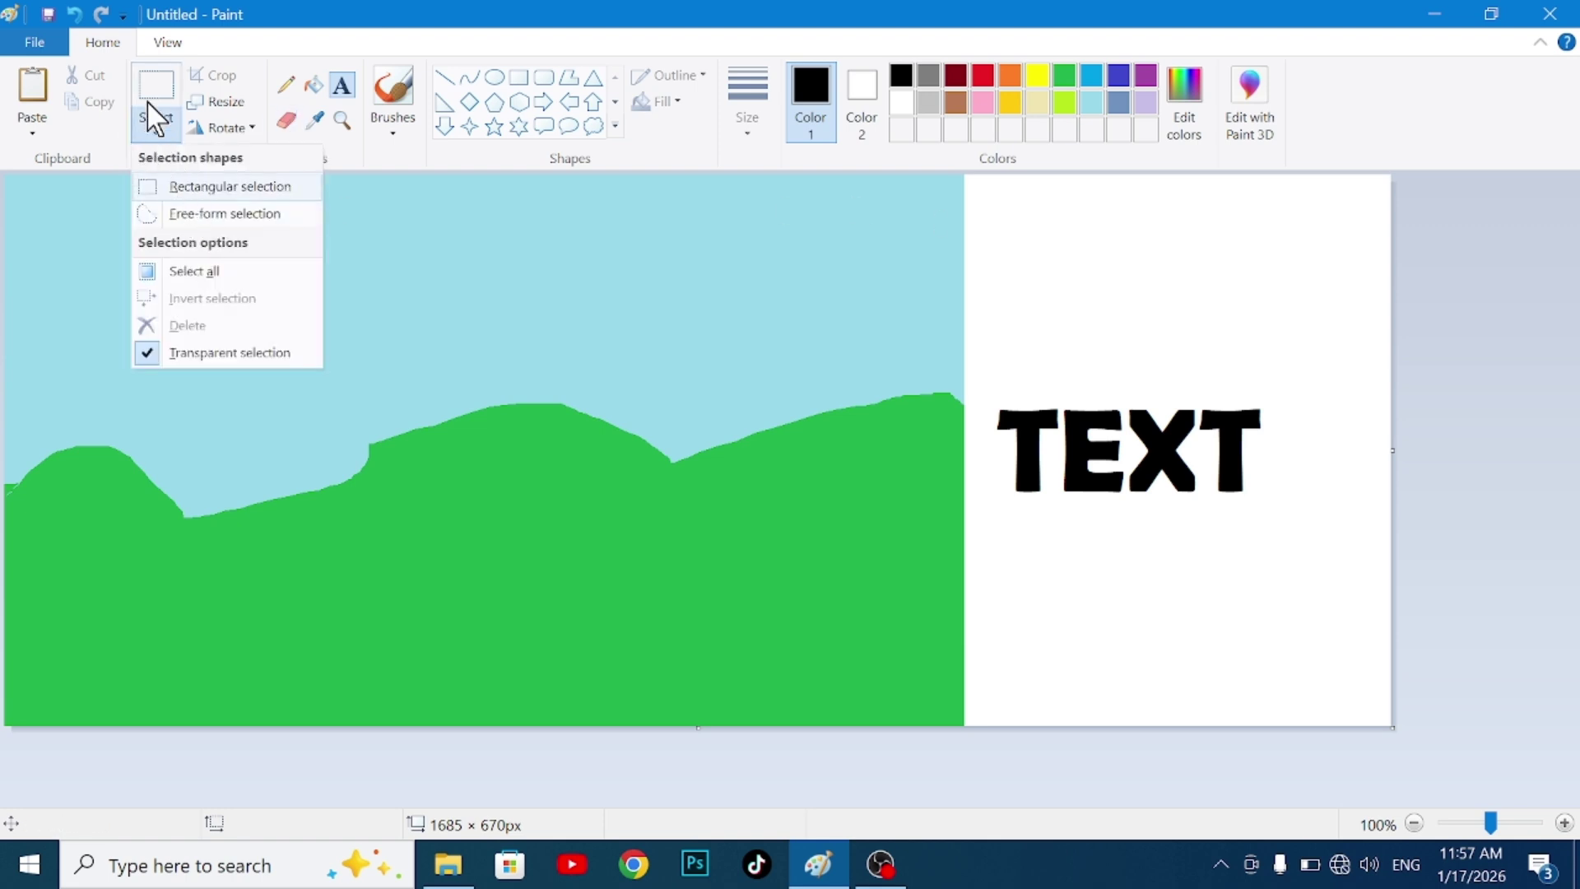
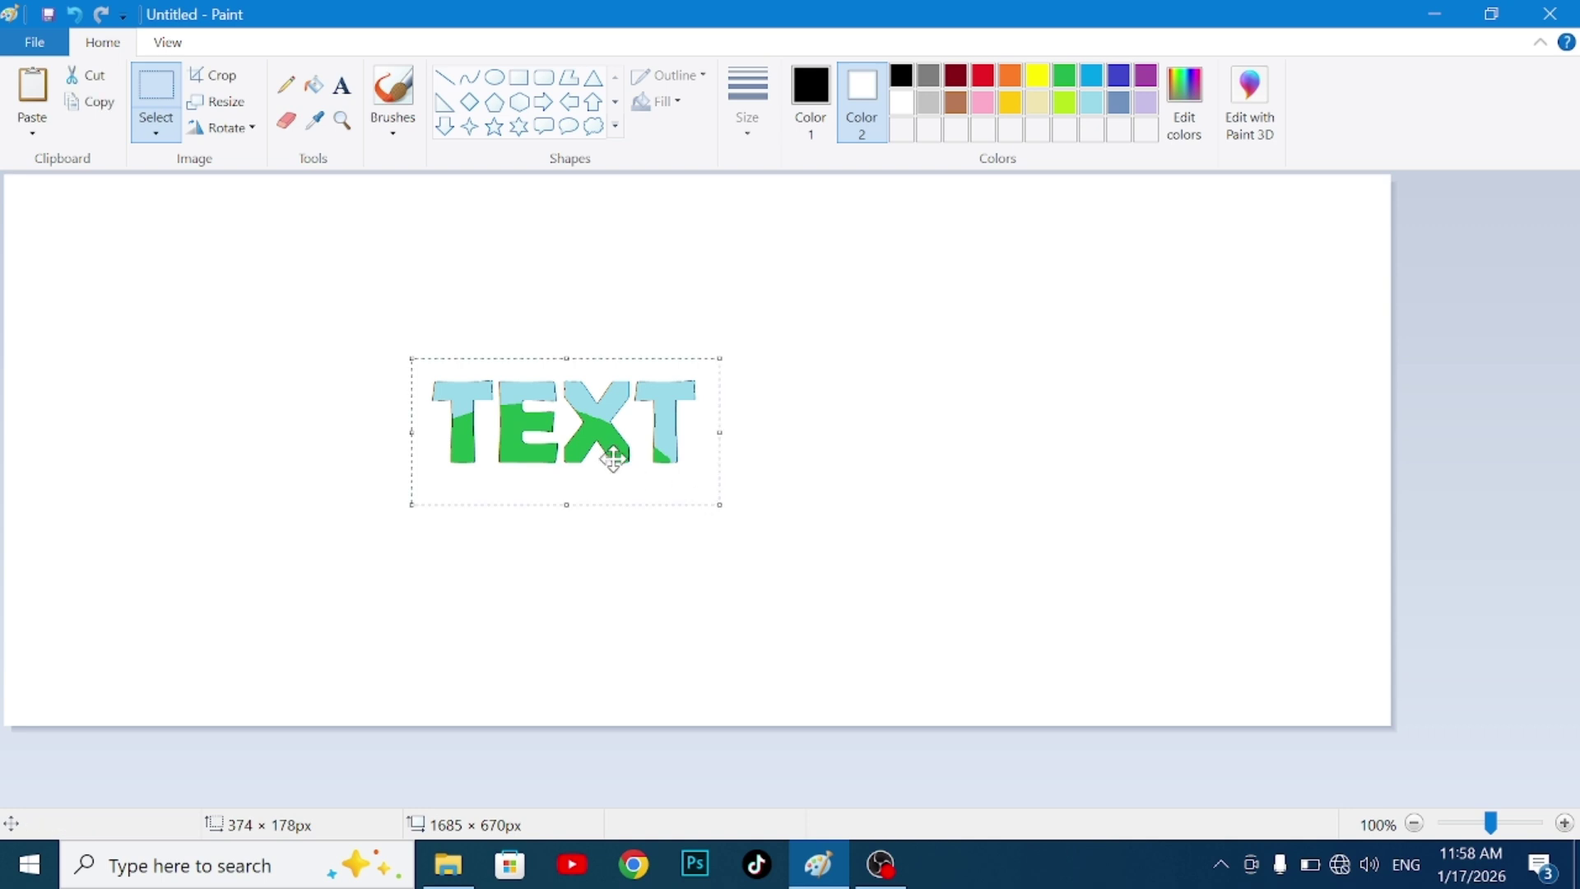
pyautogui.moveTo(610, 452); pyautogui.dragTo(207, 283)
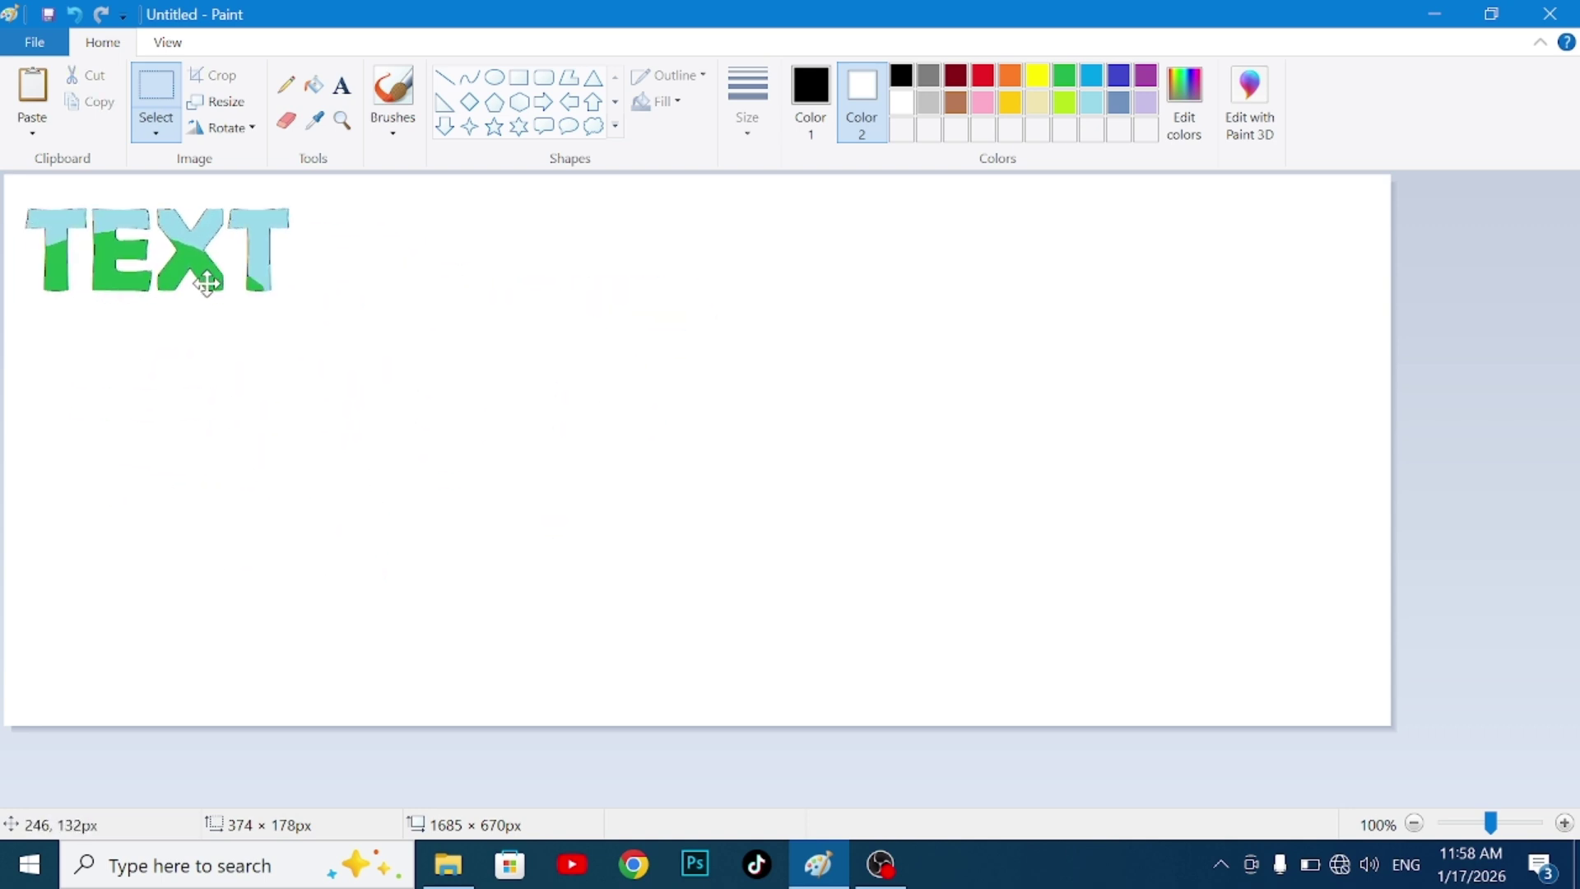
pyautogui.click(384, 300)
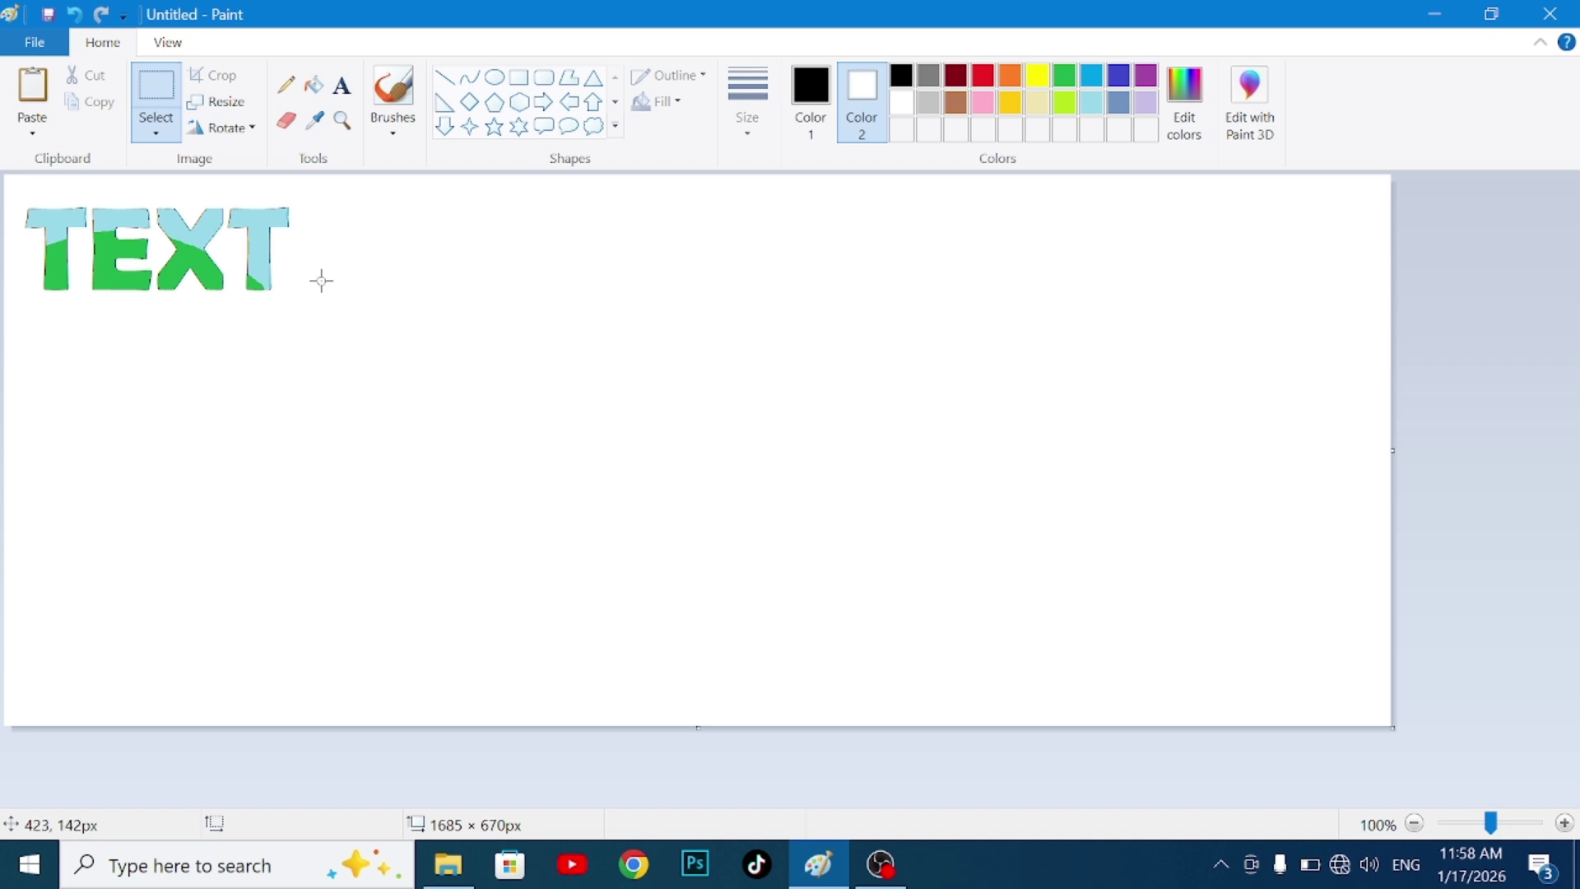
# Erase the lower end of the last T and a diagonal strip through "TEXT", and clear the whole canvas.
pyautogui.click(299, 129)
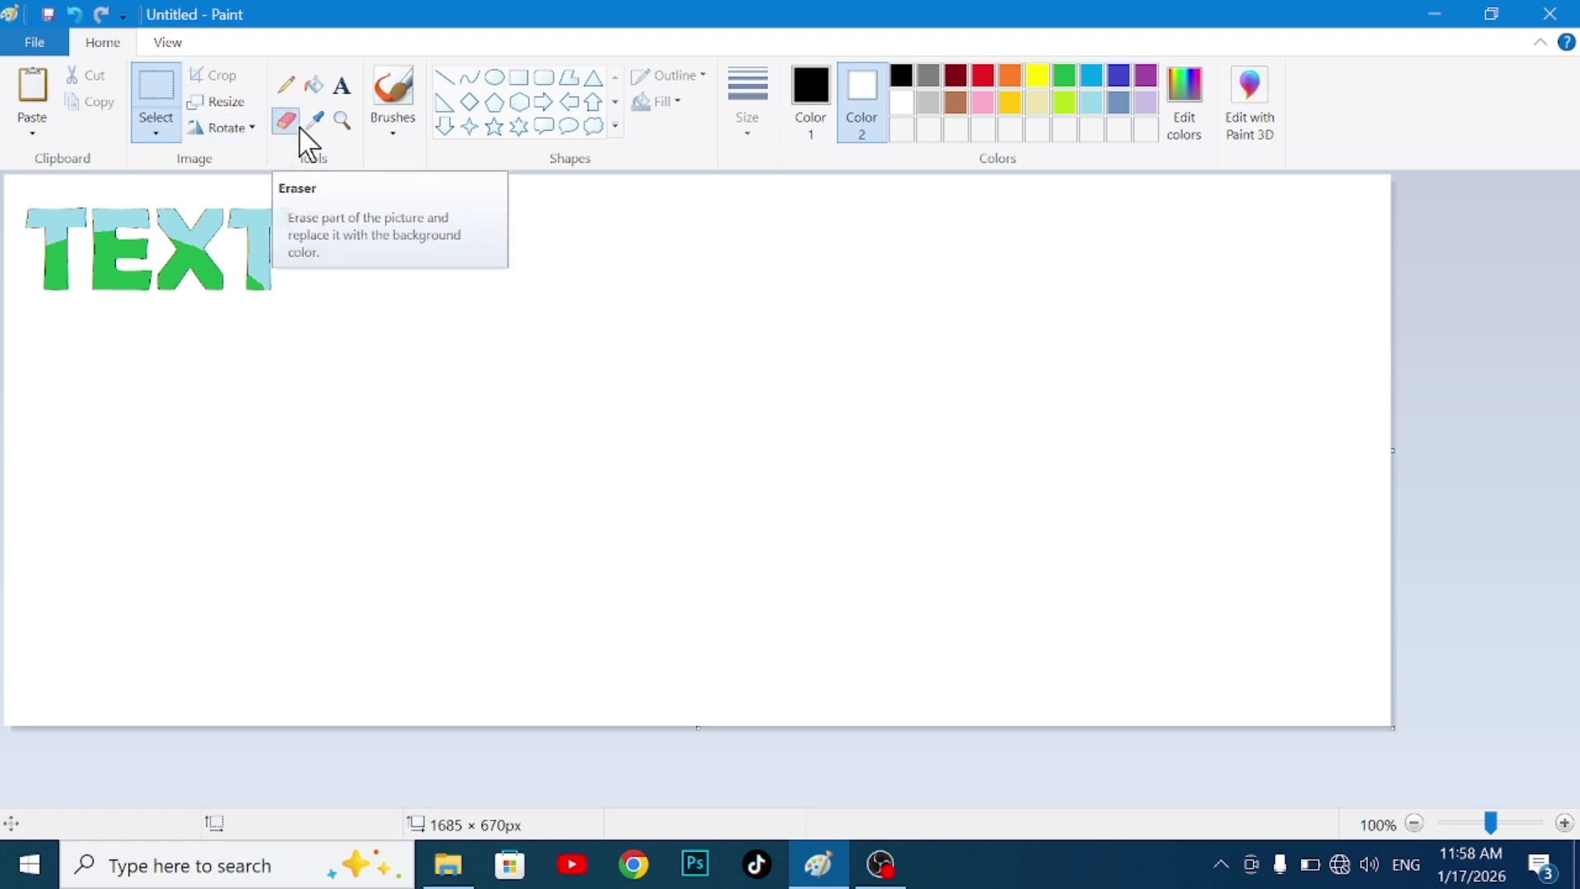
pyautogui.moveTo(286, 260)
pyautogui.mouseDown()
pyautogui.moveTo(248, 287)
pyautogui.moveTo(259, 279)
pyautogui.mouseUp()
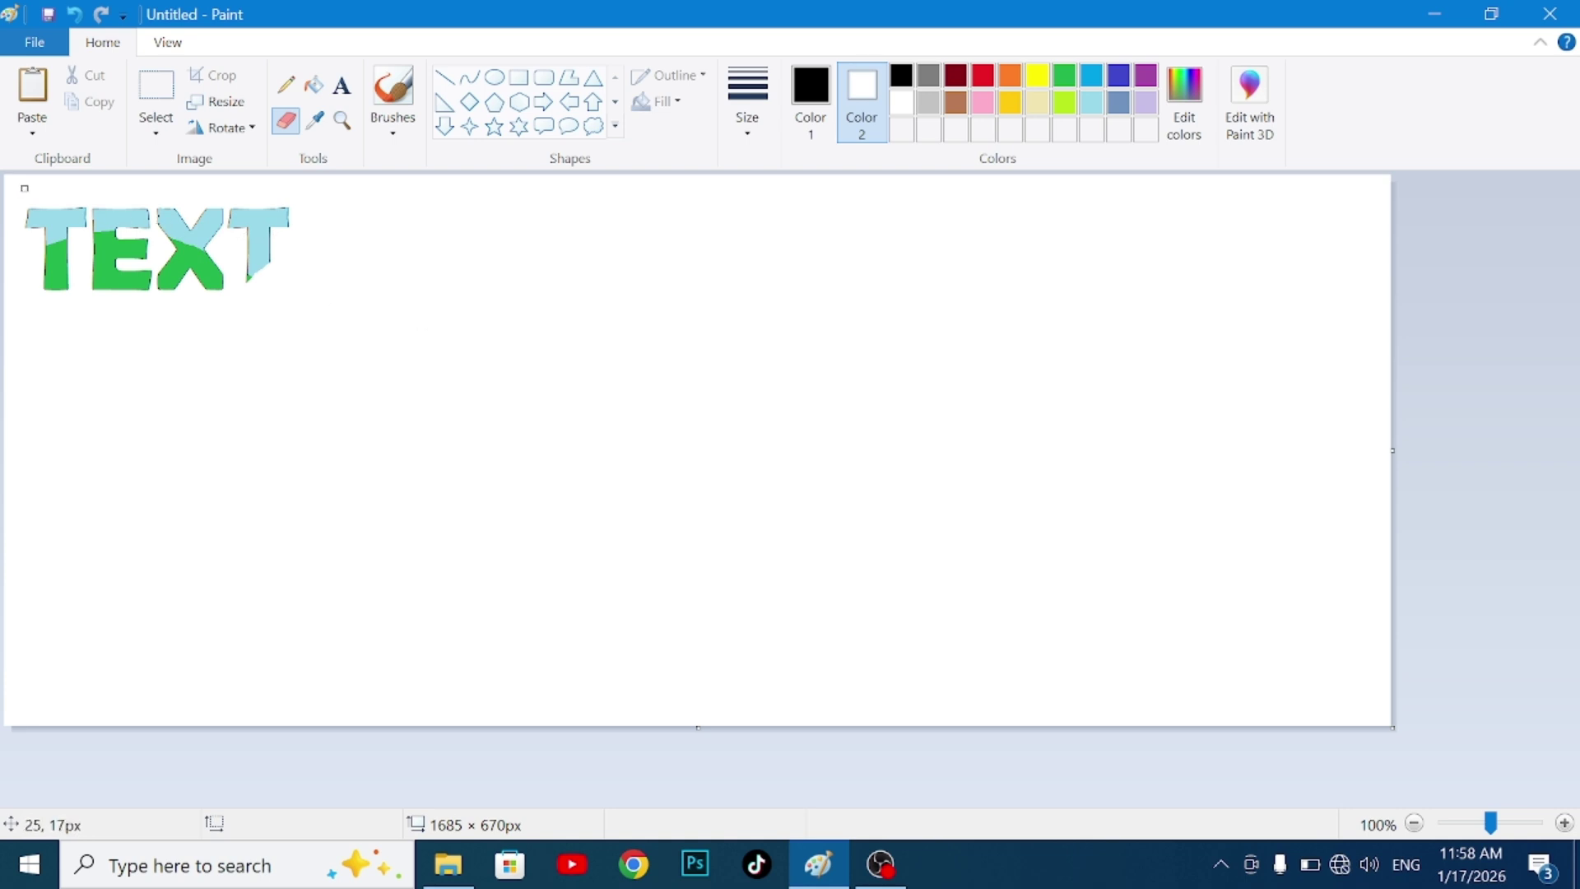
pyautogui.moveTo(9, 192); pyautogui.dragTo(204, 290)
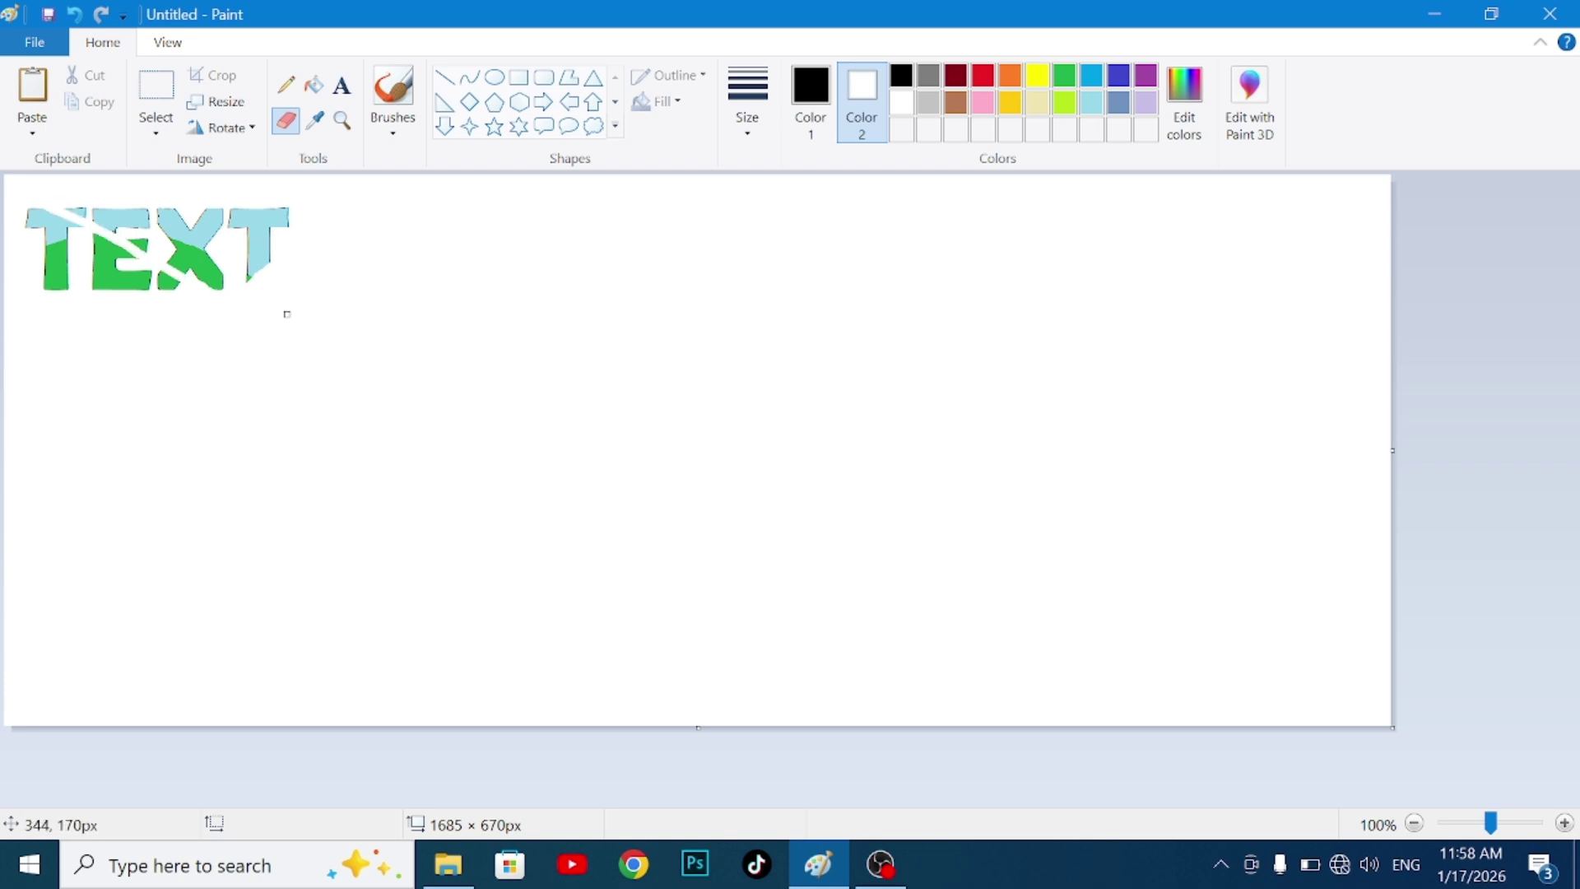
pyautogui.hotkey('ctrl', 'a')
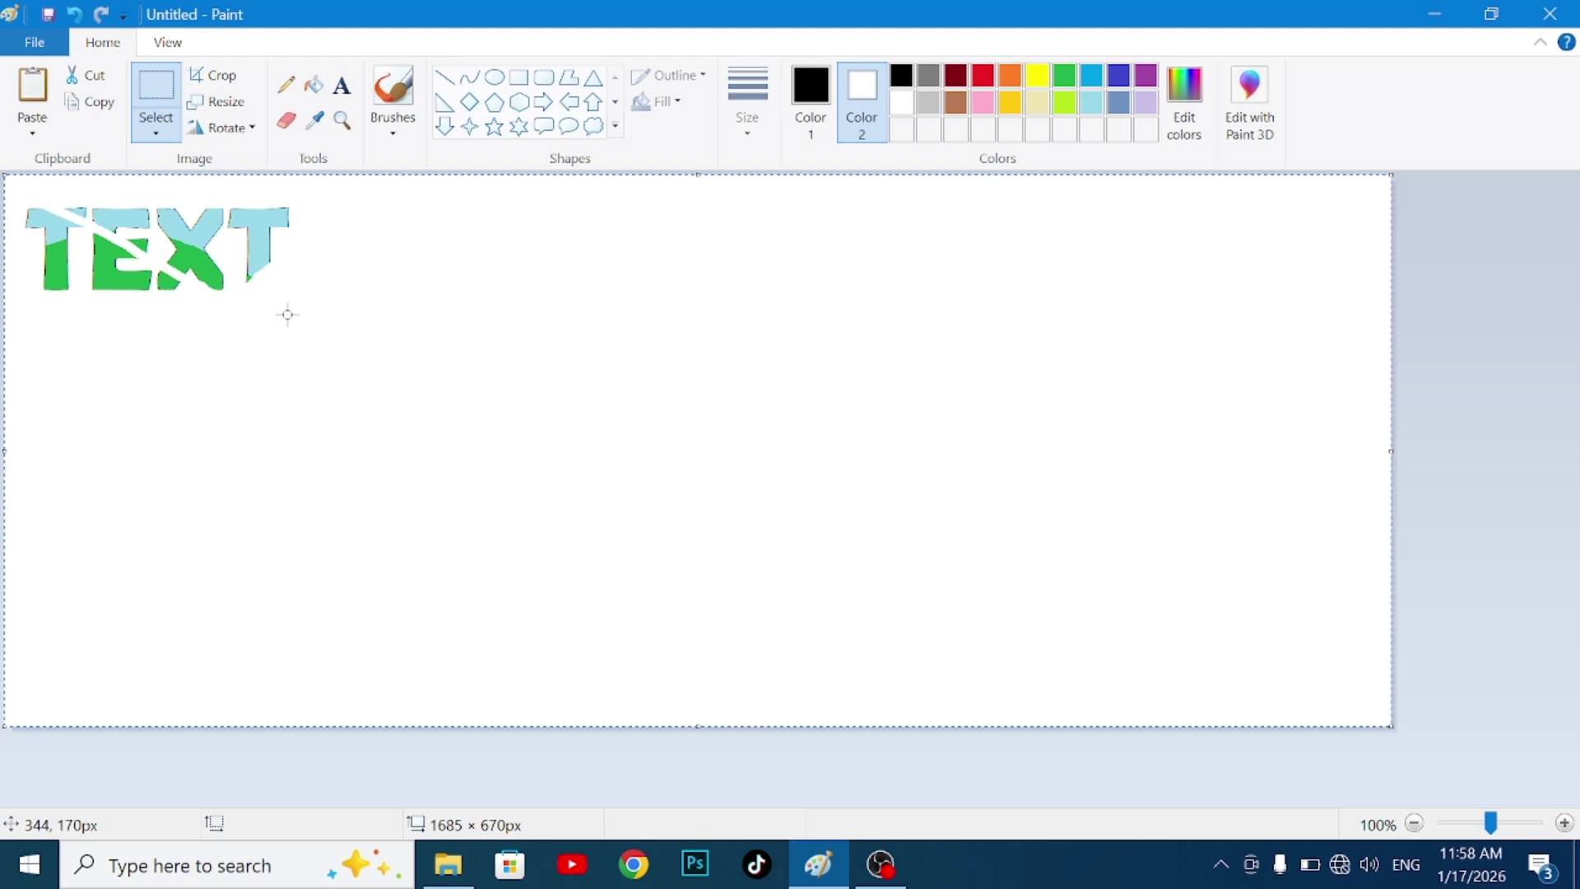
pyautogui.press('Delete')
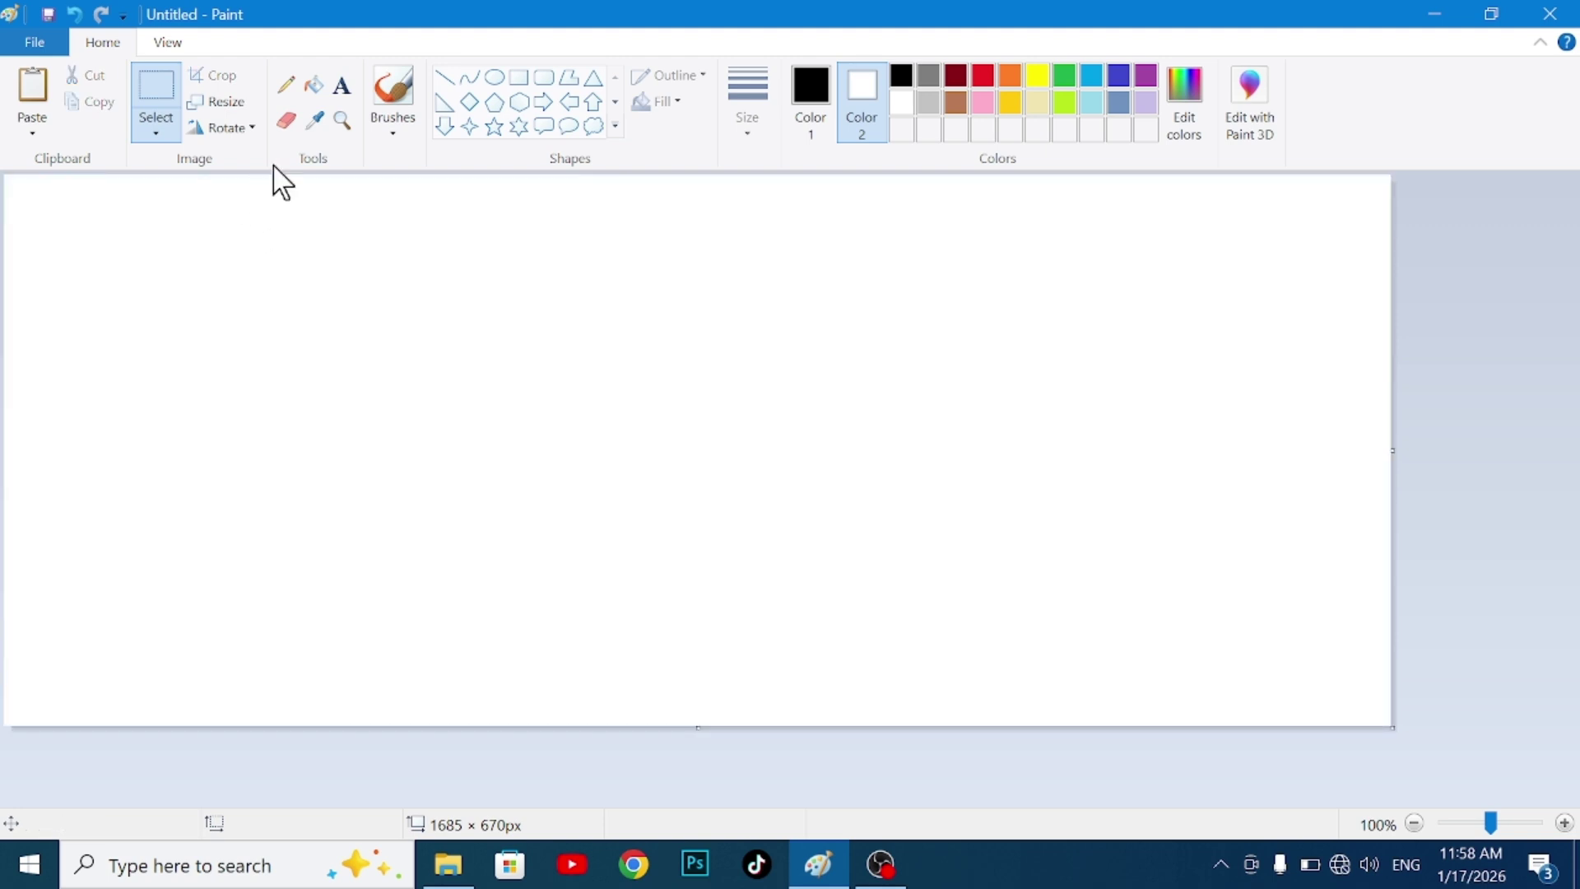
# Add black three-line text in a box about 913 × 311 px: "WELCOME", "COMPUTER WITH" and the person's first name.
pyautogui.click(344, 91)
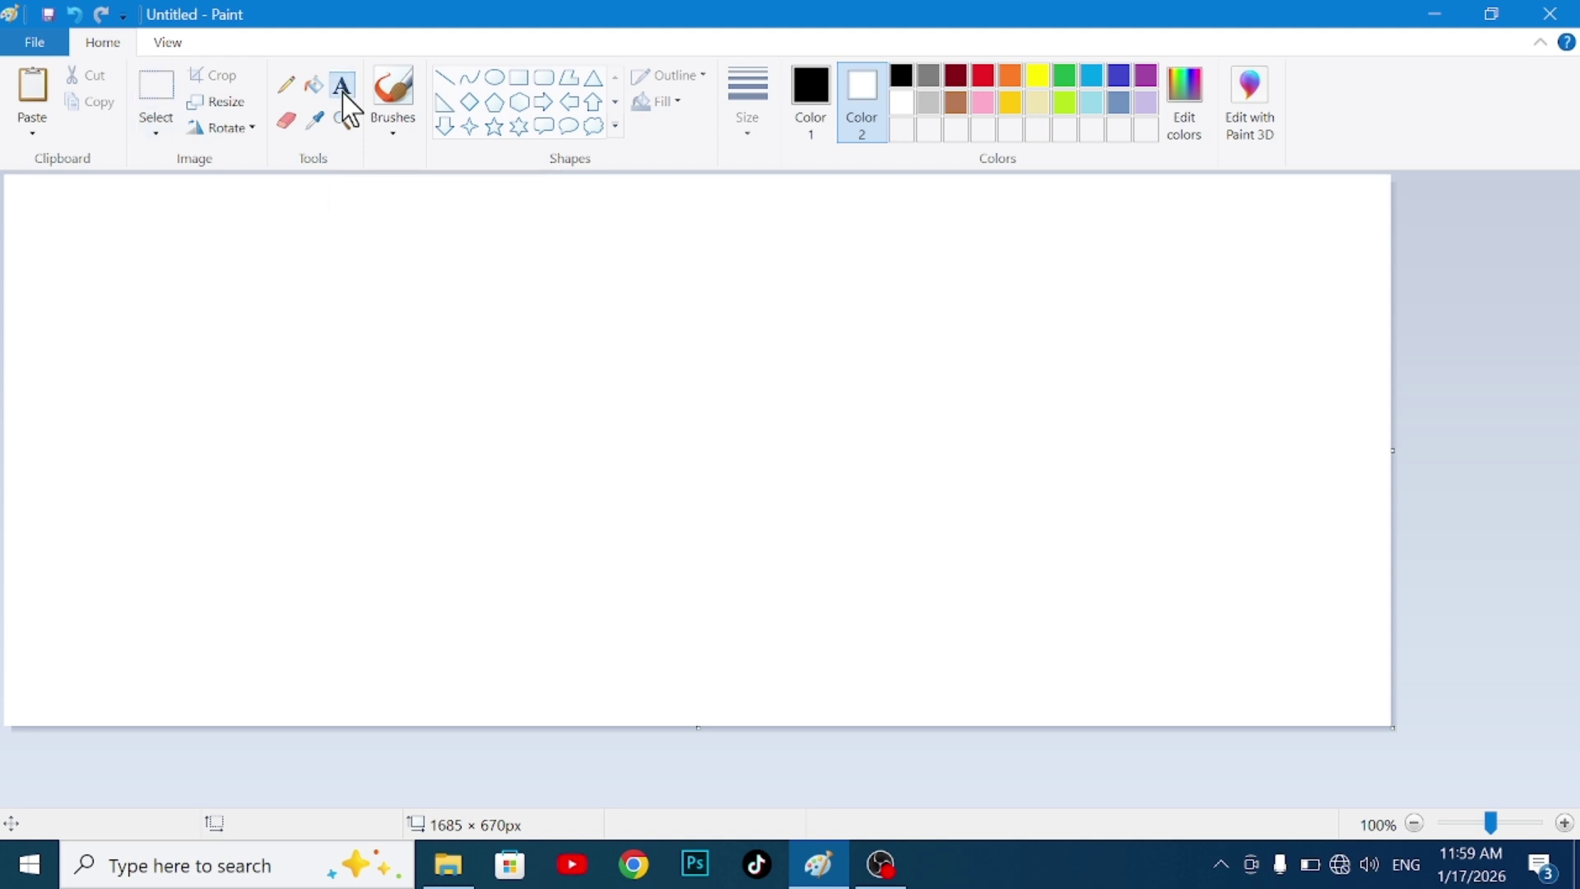
pyautogui.moveTo(151, 303); pyautogui.dragTo(904, 562)
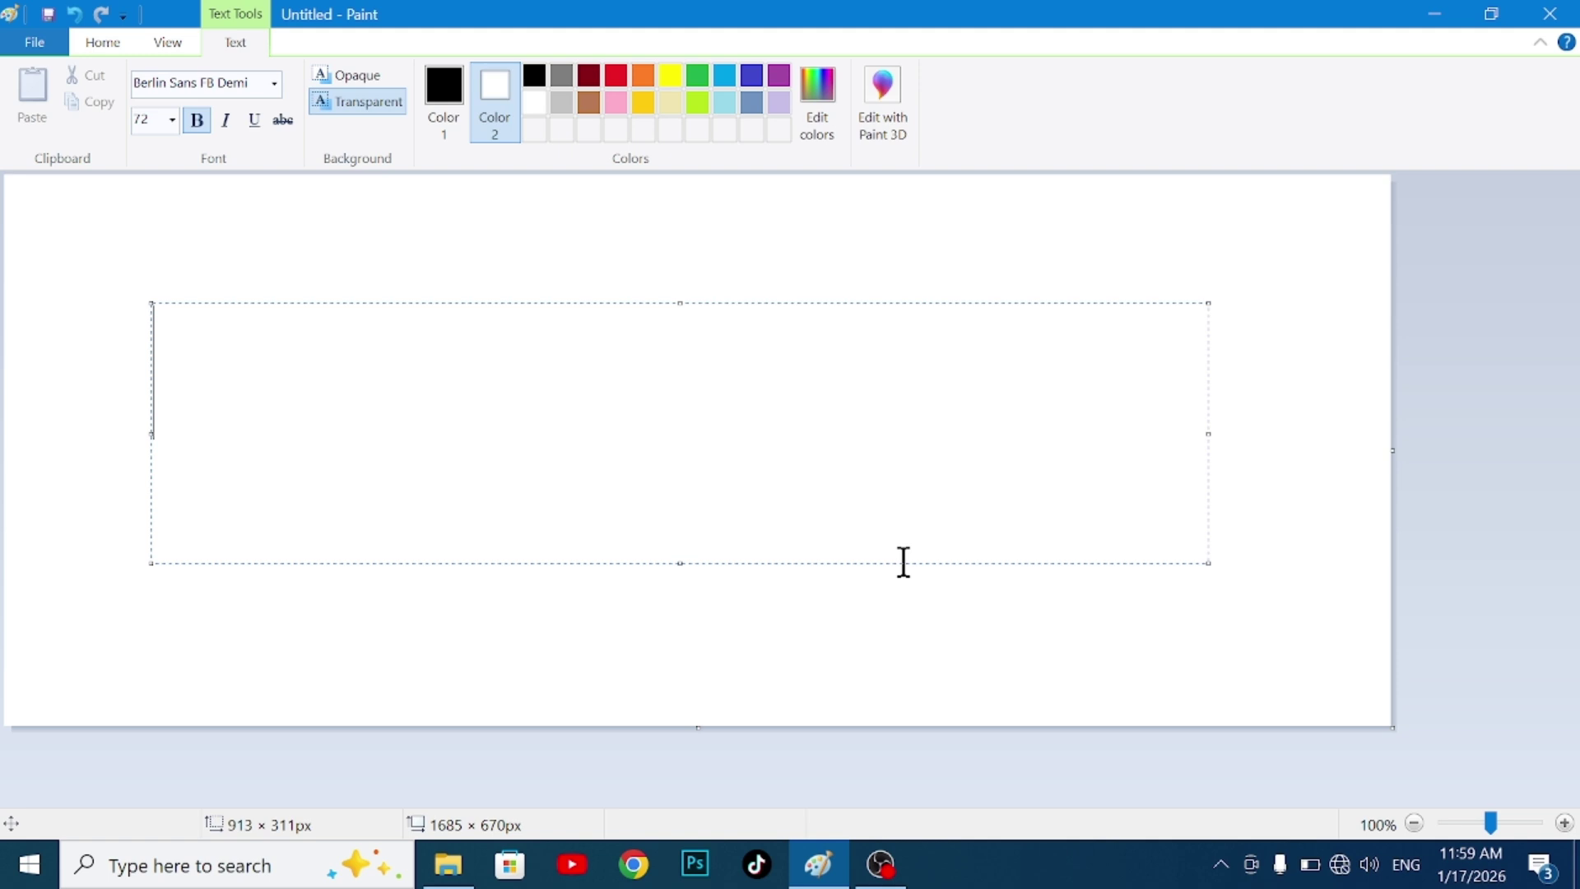
pyautogui.write('WEL')
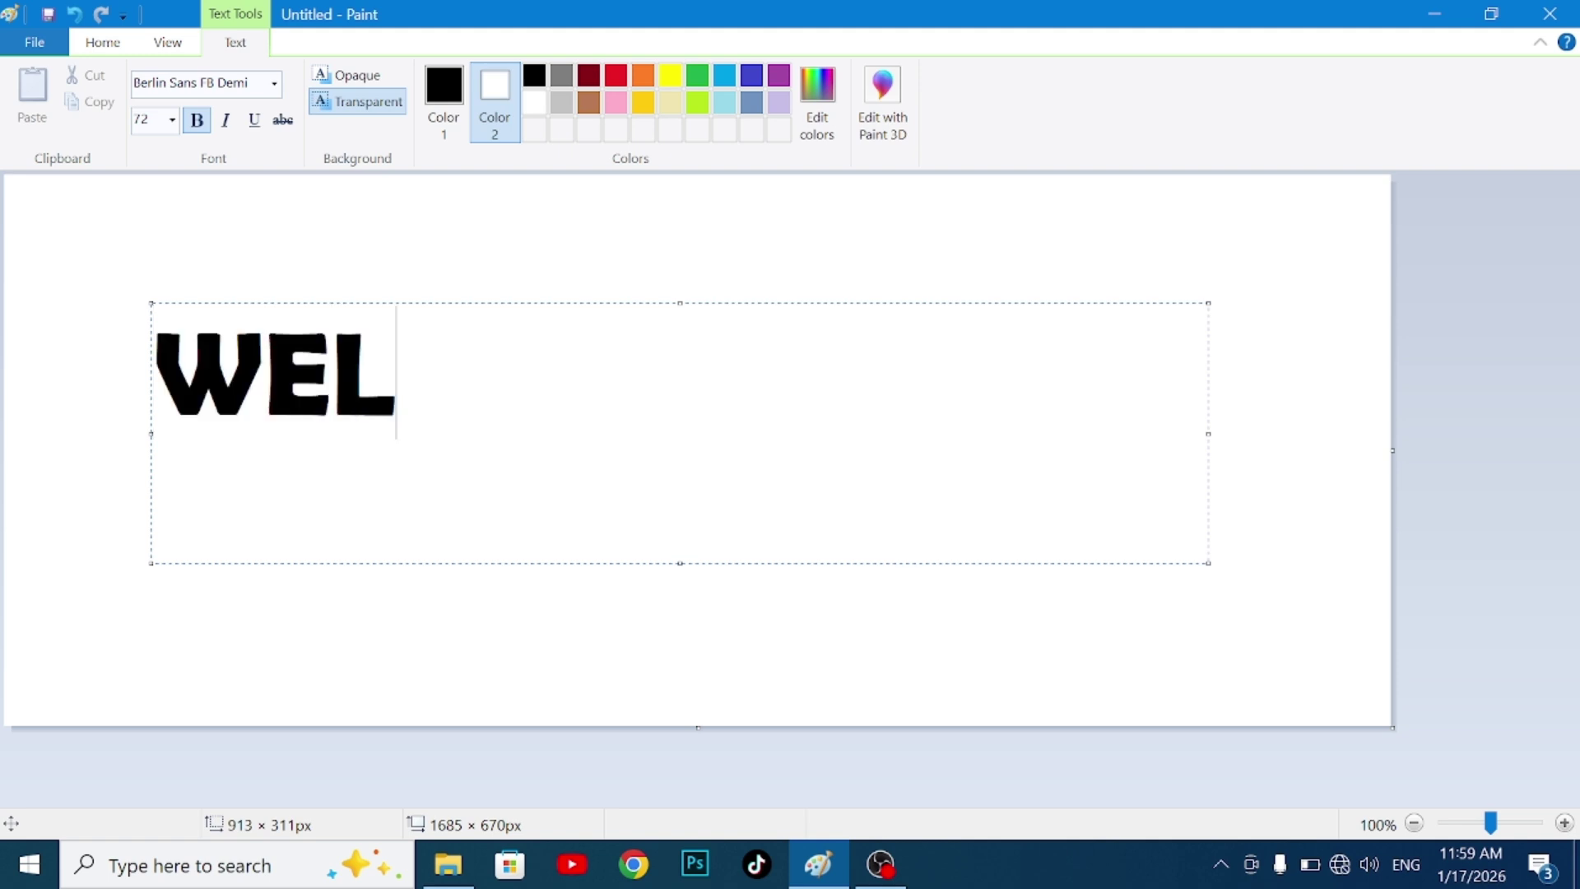
pyautogui.write('COME')
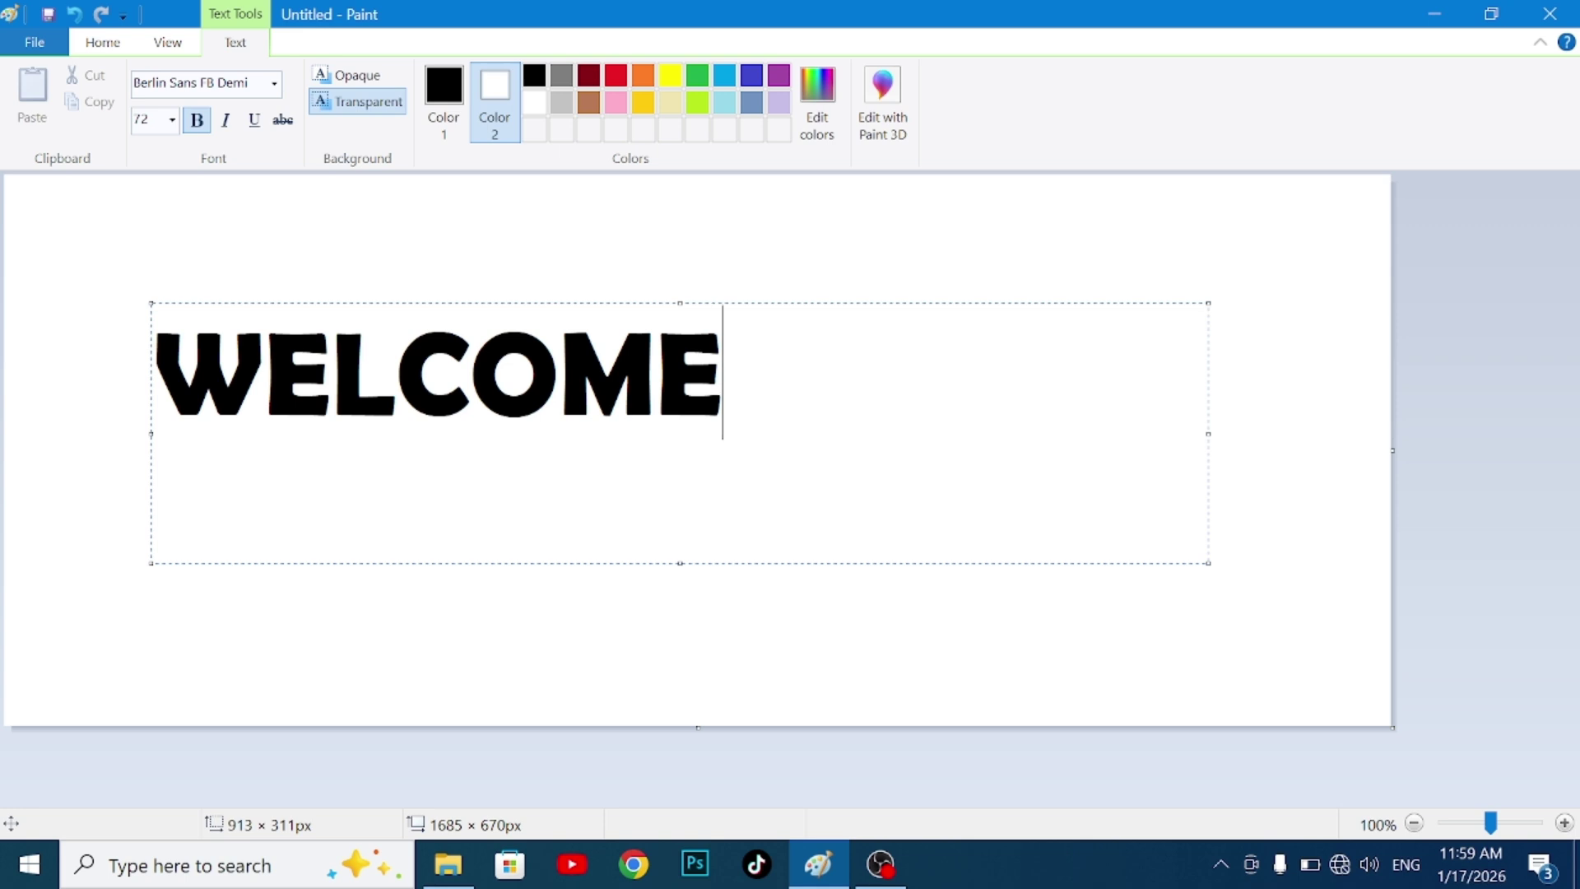
pyautogui.press('Return')
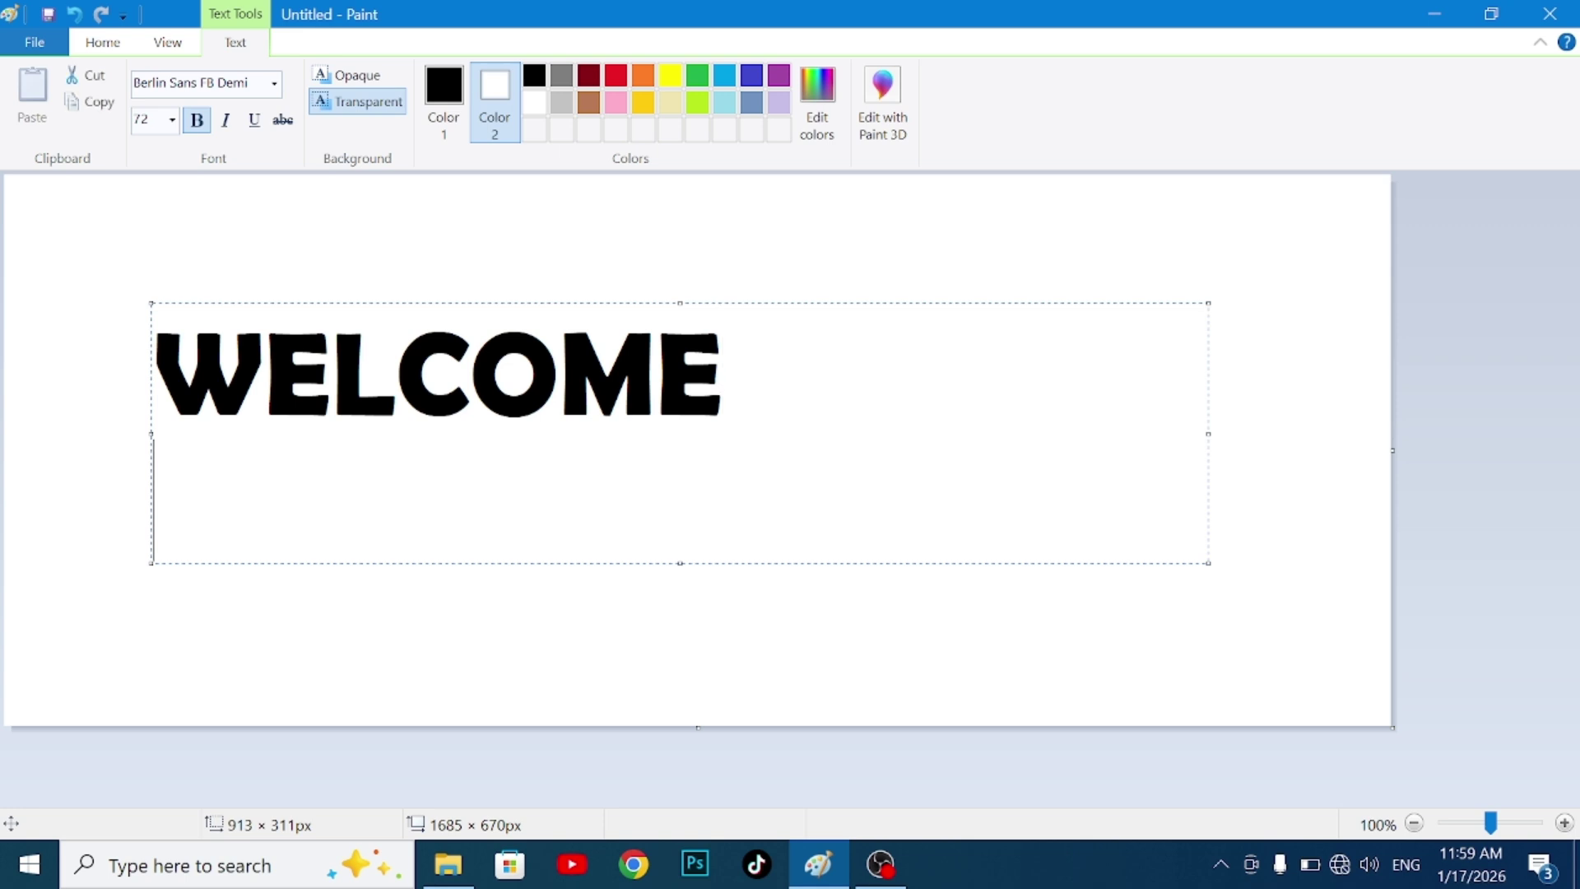
pyautogui.write('C')
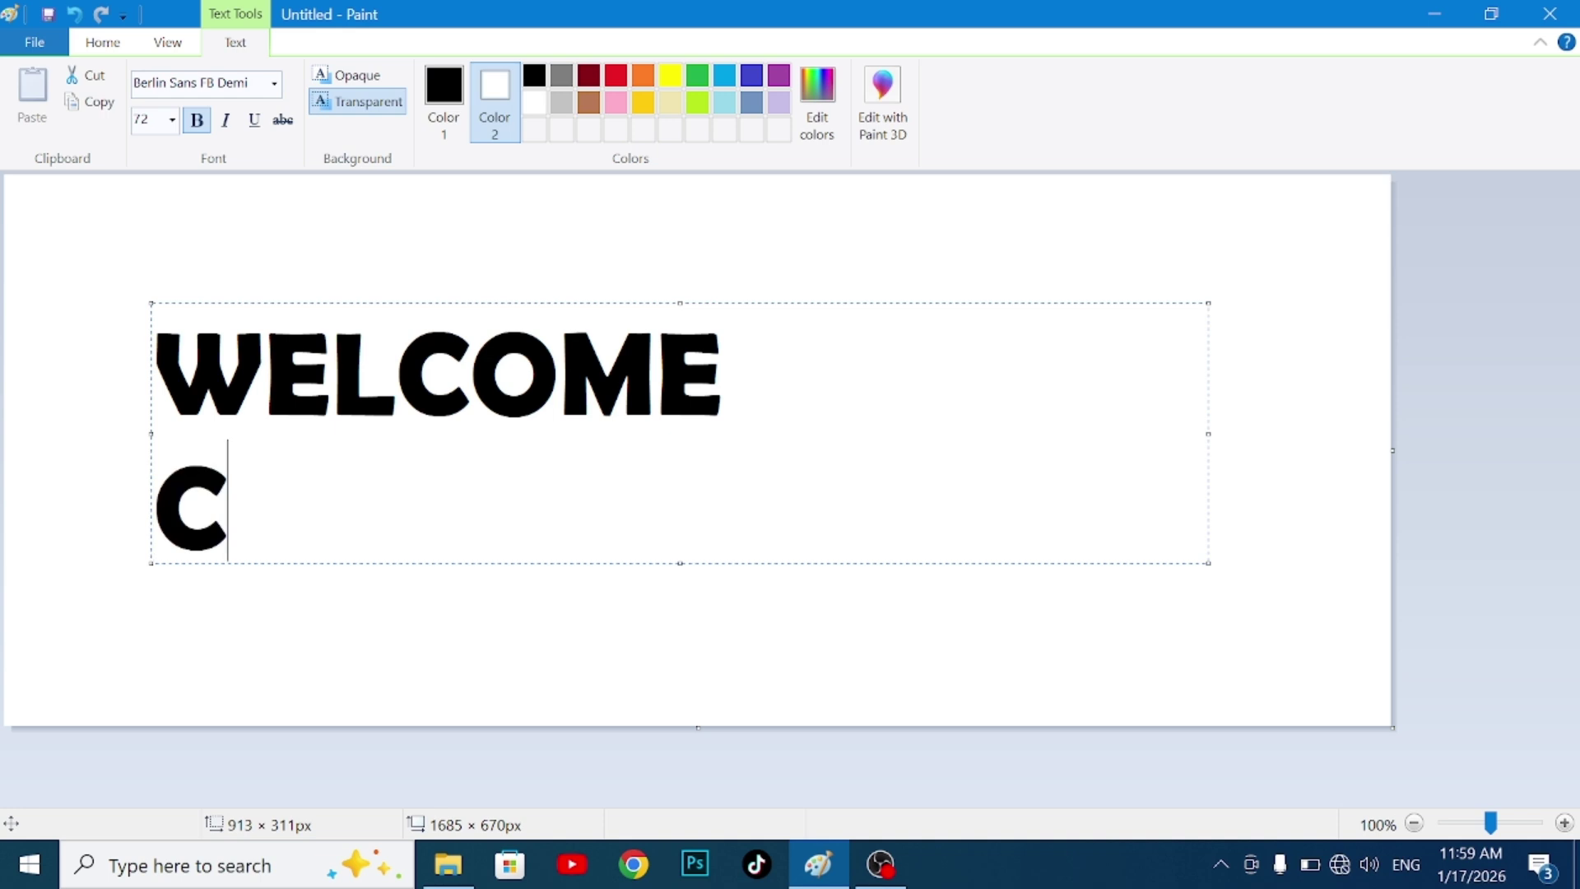
pyautogui.write('OMPU')
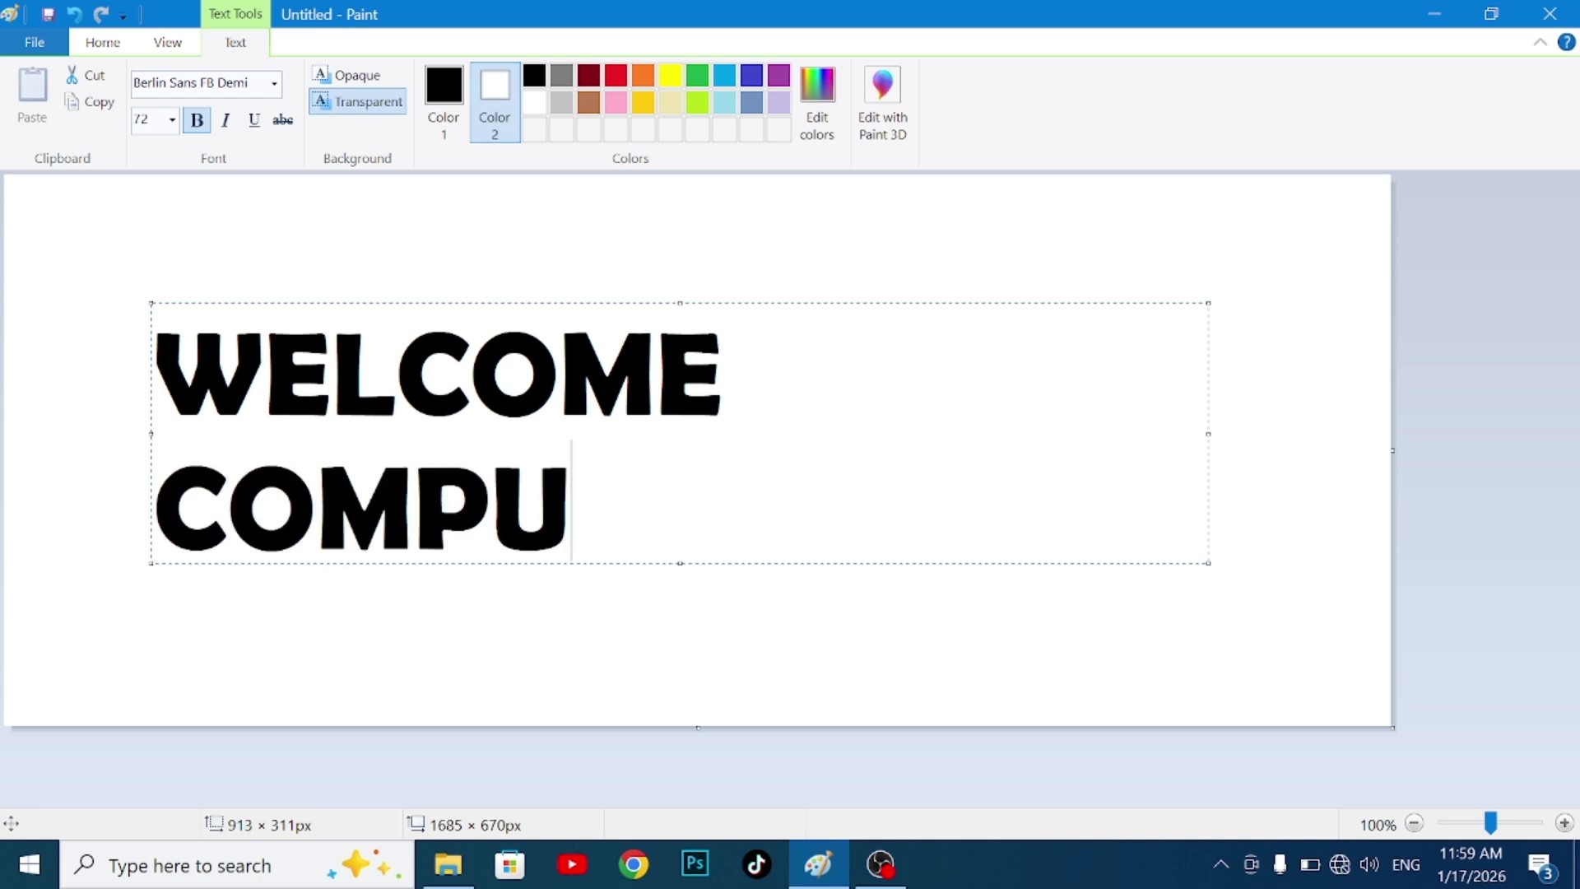
pyautogui.write('TER WITH')
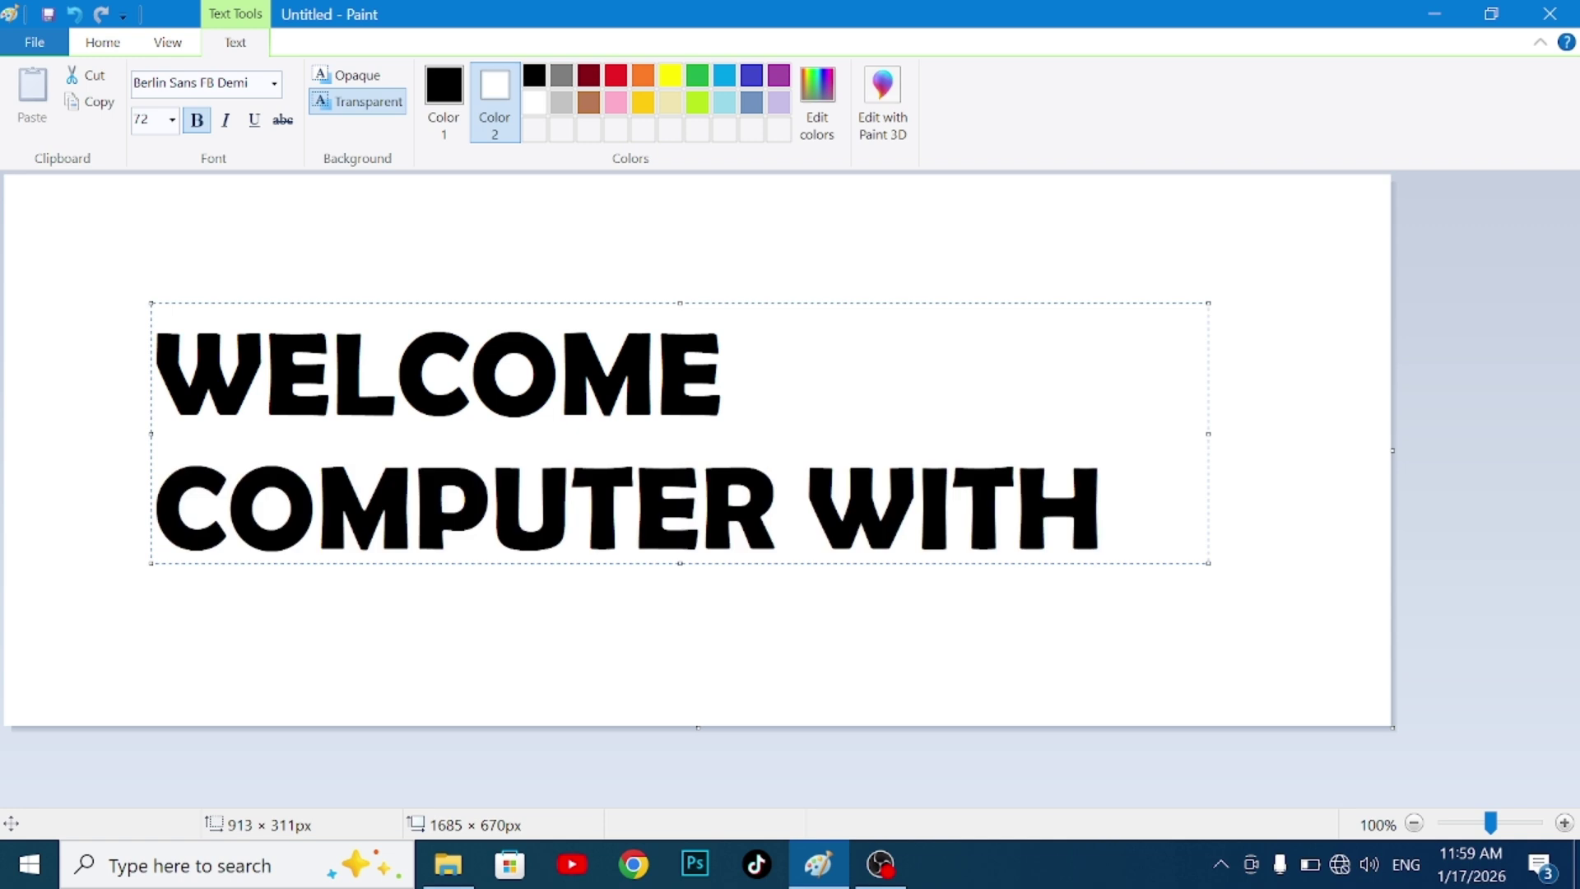
pyautogui.press('Return')
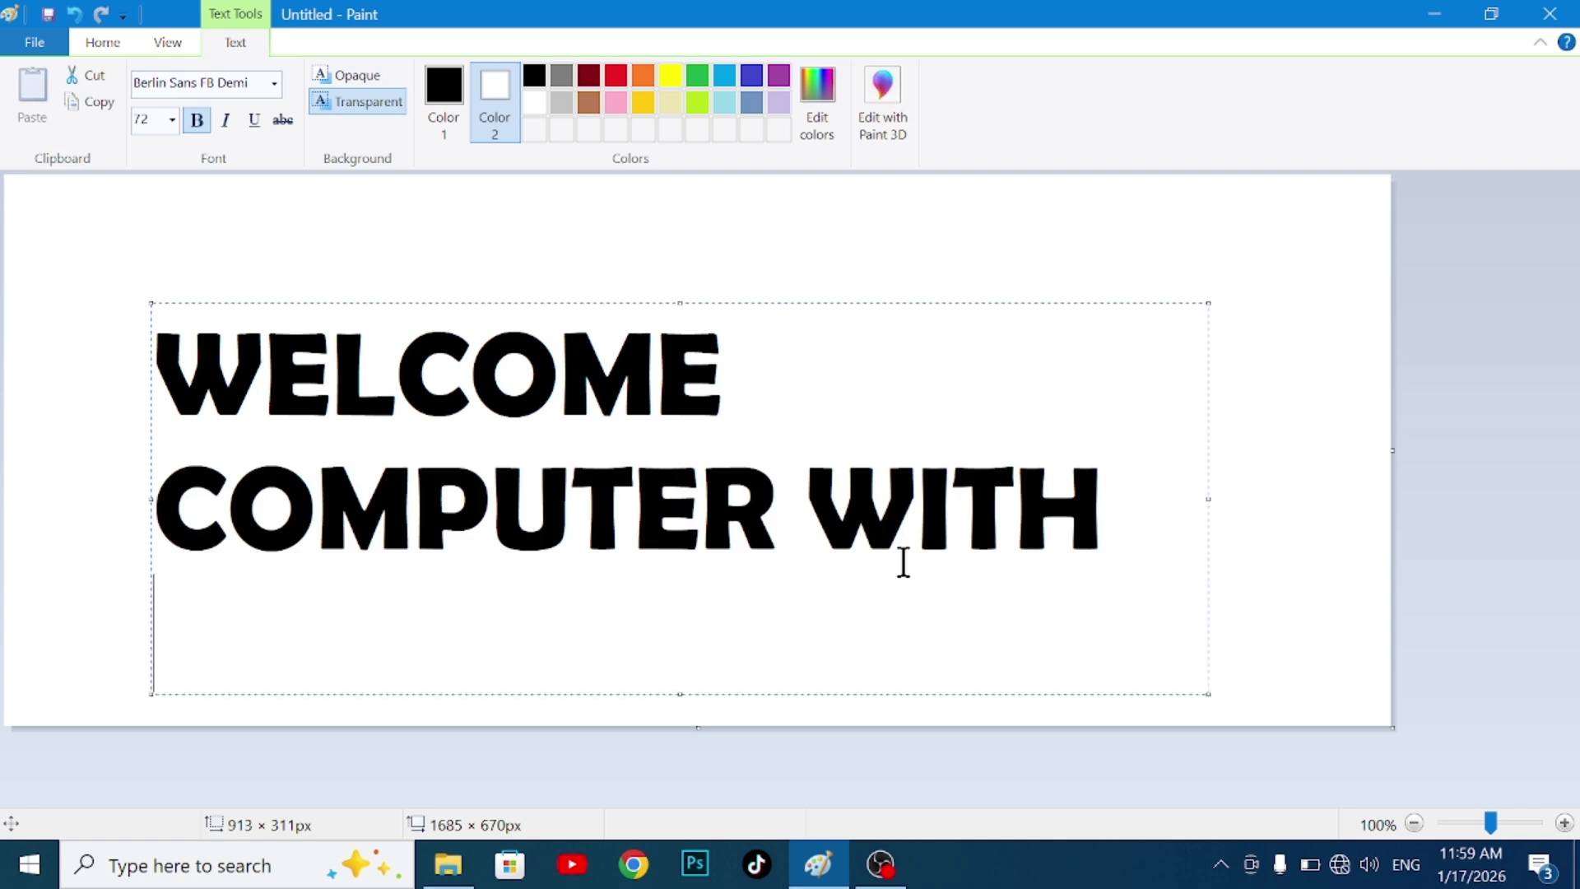
pyautogui.write('JAVED')
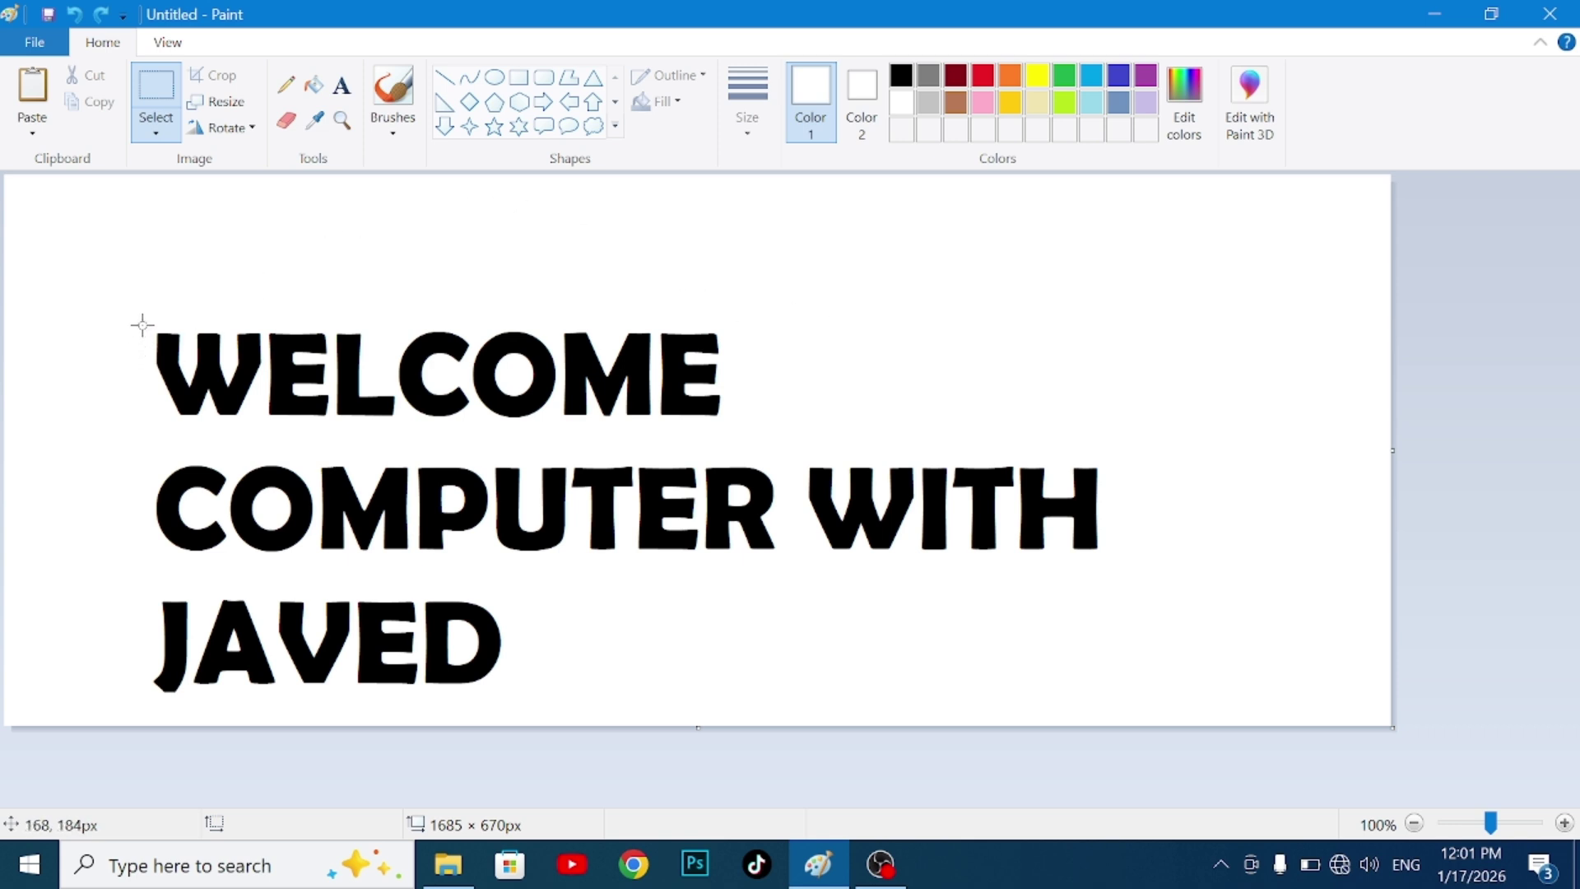
# Select the upper half of "WELCOME", about 704 × 63 px, shift it slightly upward to split the word horizontally, and deselect it.
pyautogui.moveTo(144, 323); pyautogui.dragTo(724, 375)
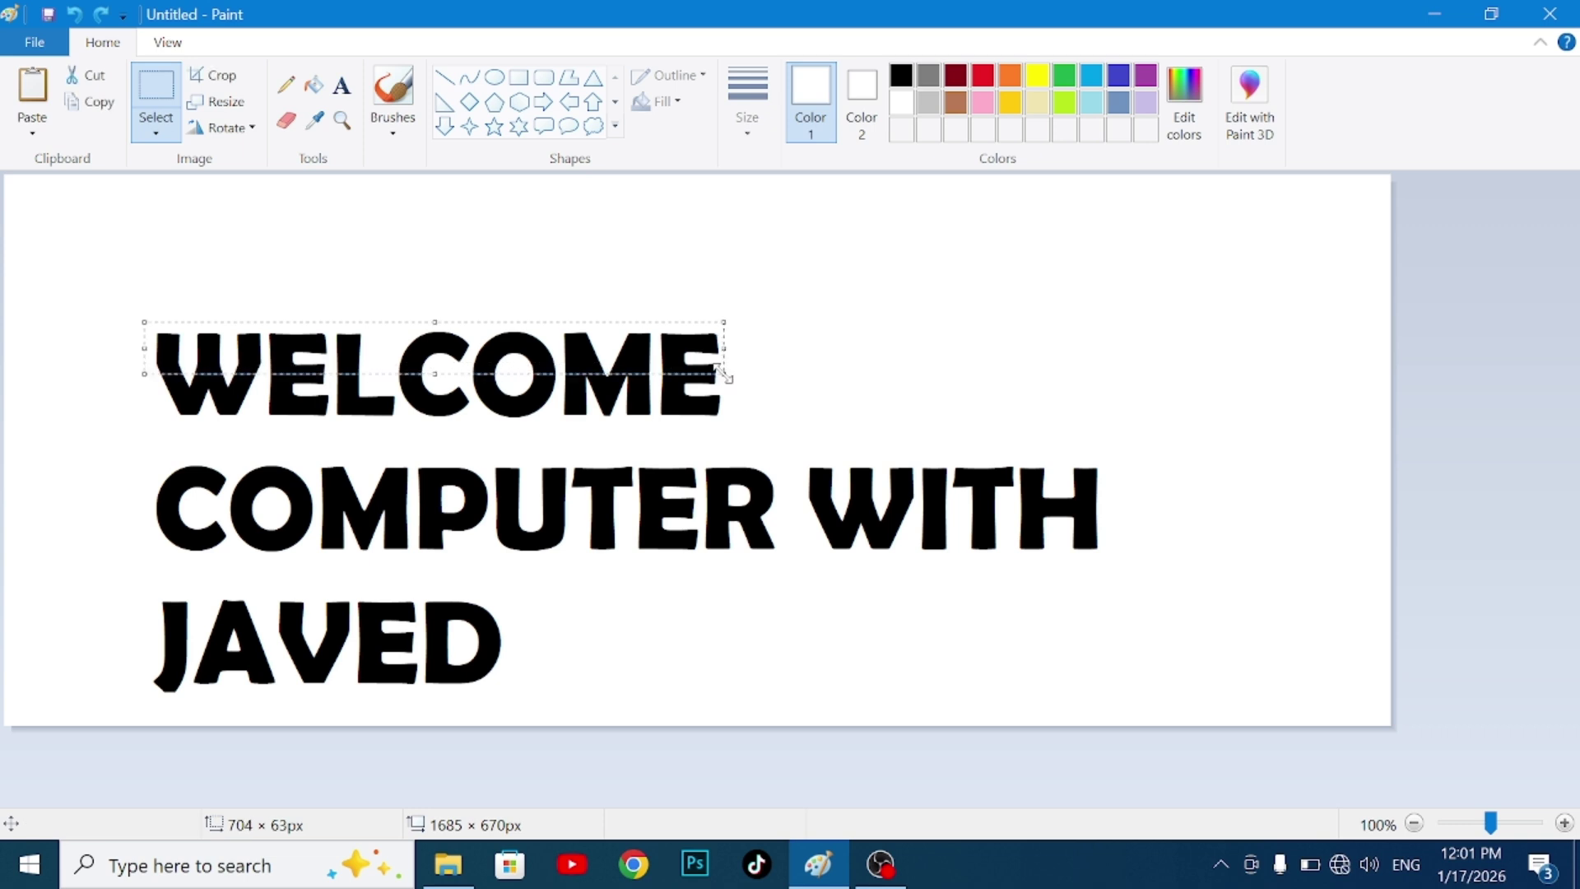
pyautogui.press('Up')
pyautogui.press('Up')
pyautogui.press('Up')
pyautogui.press('Up')
pyautogui.press('Up')
pyautogui.press('Up')
pyautogui.press('Up')
pyautogui.press('Up')
pyautogui.press('Up')
pyautogui.press('Up')
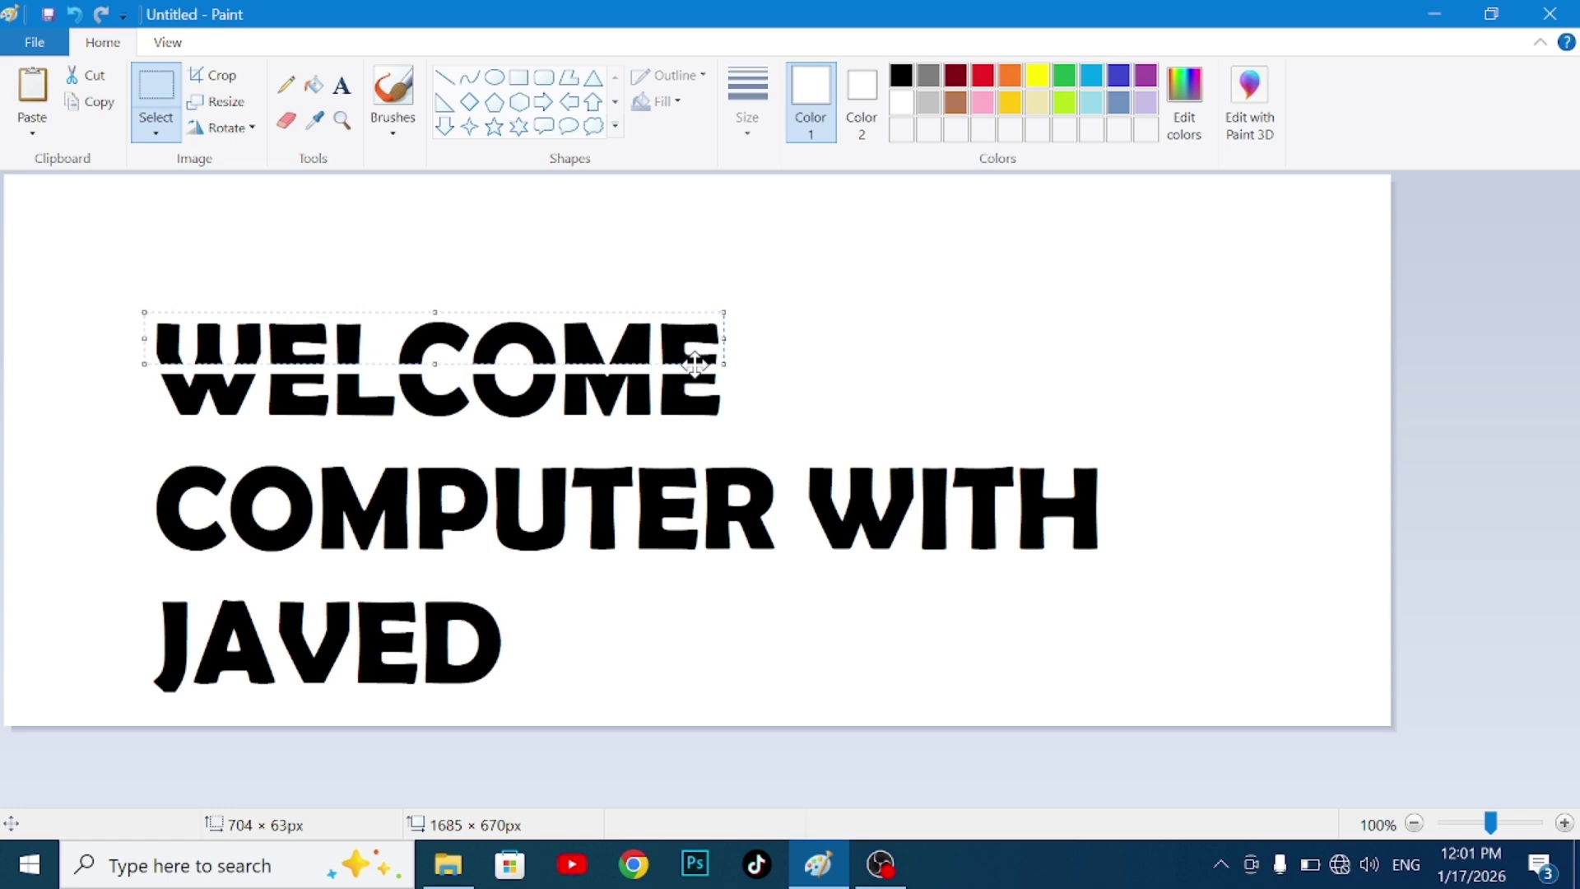
pyautogui.click(765, 354)
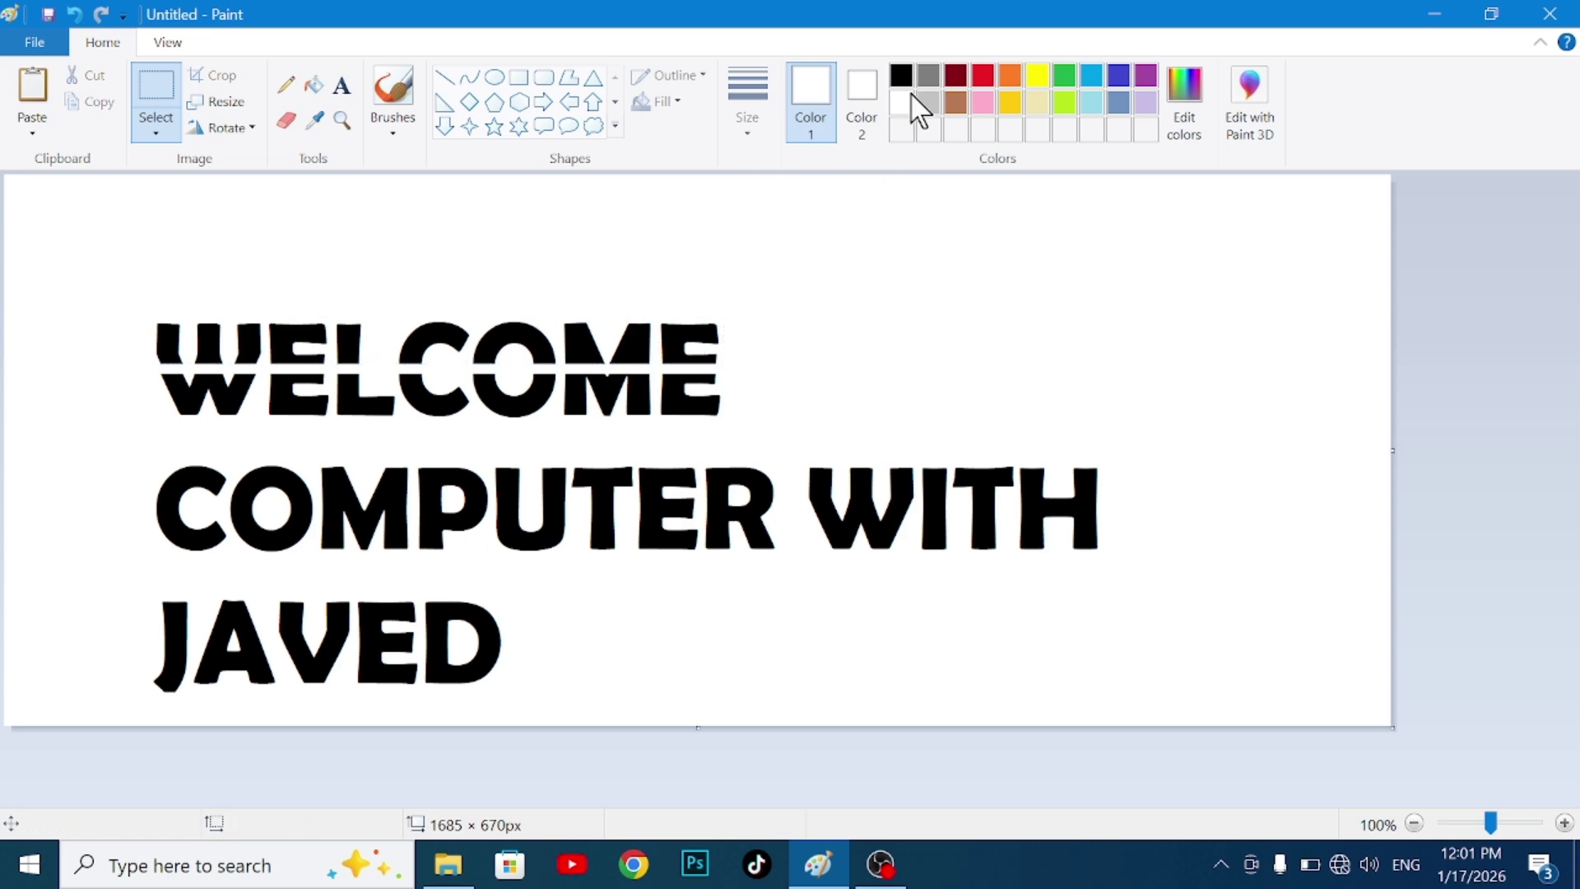
# Fill every piece of the upper half of "WELCOME" with red.
pyautogui.click(984, 76)
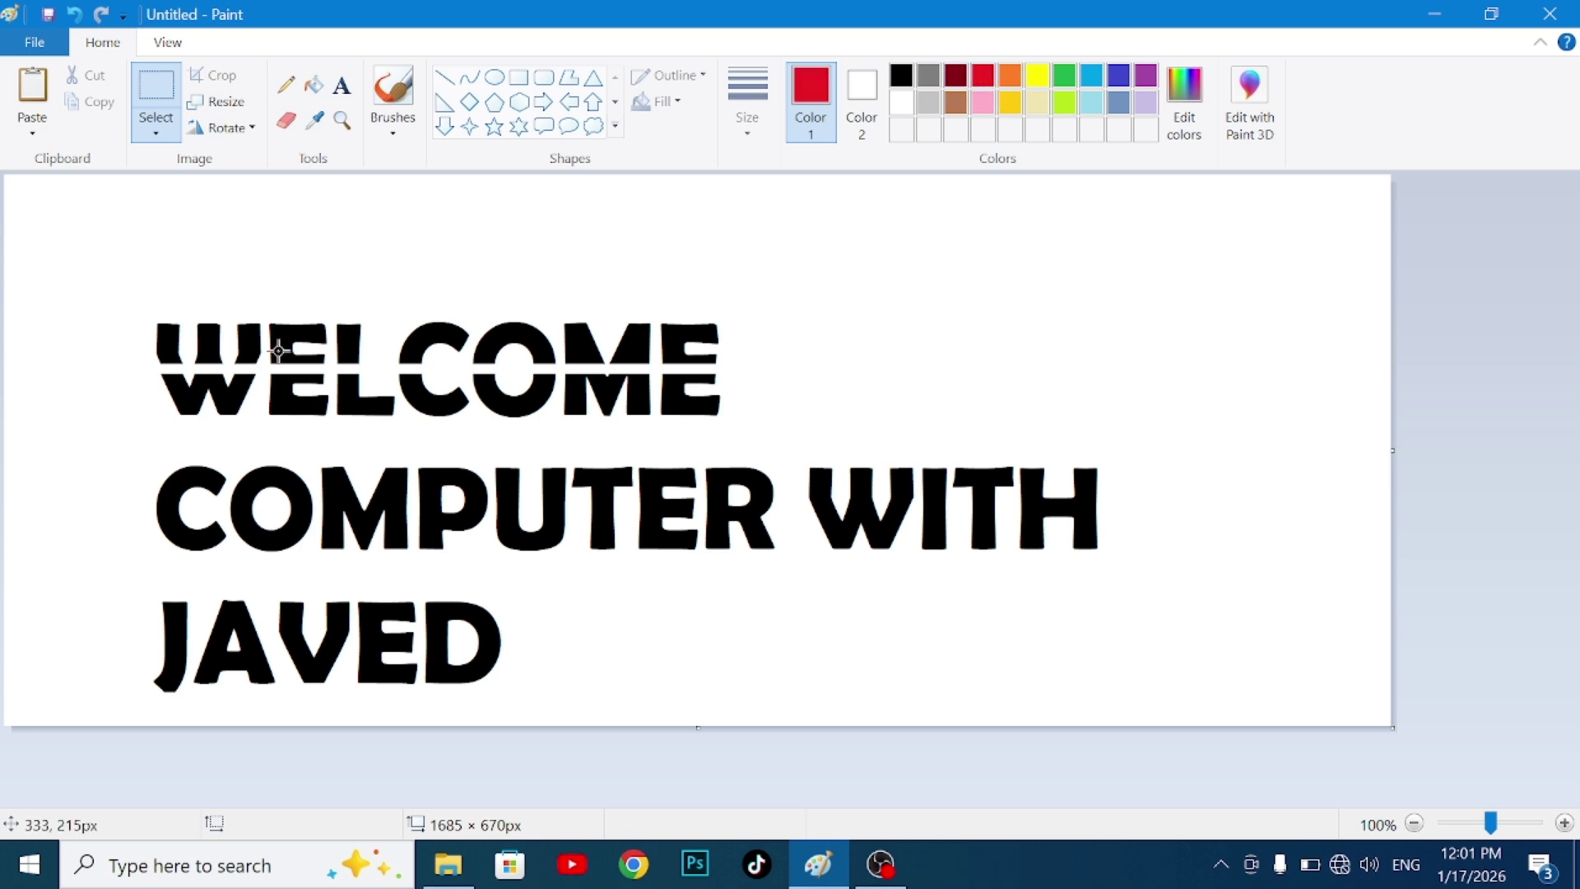
pyautogui.click(315, 85)
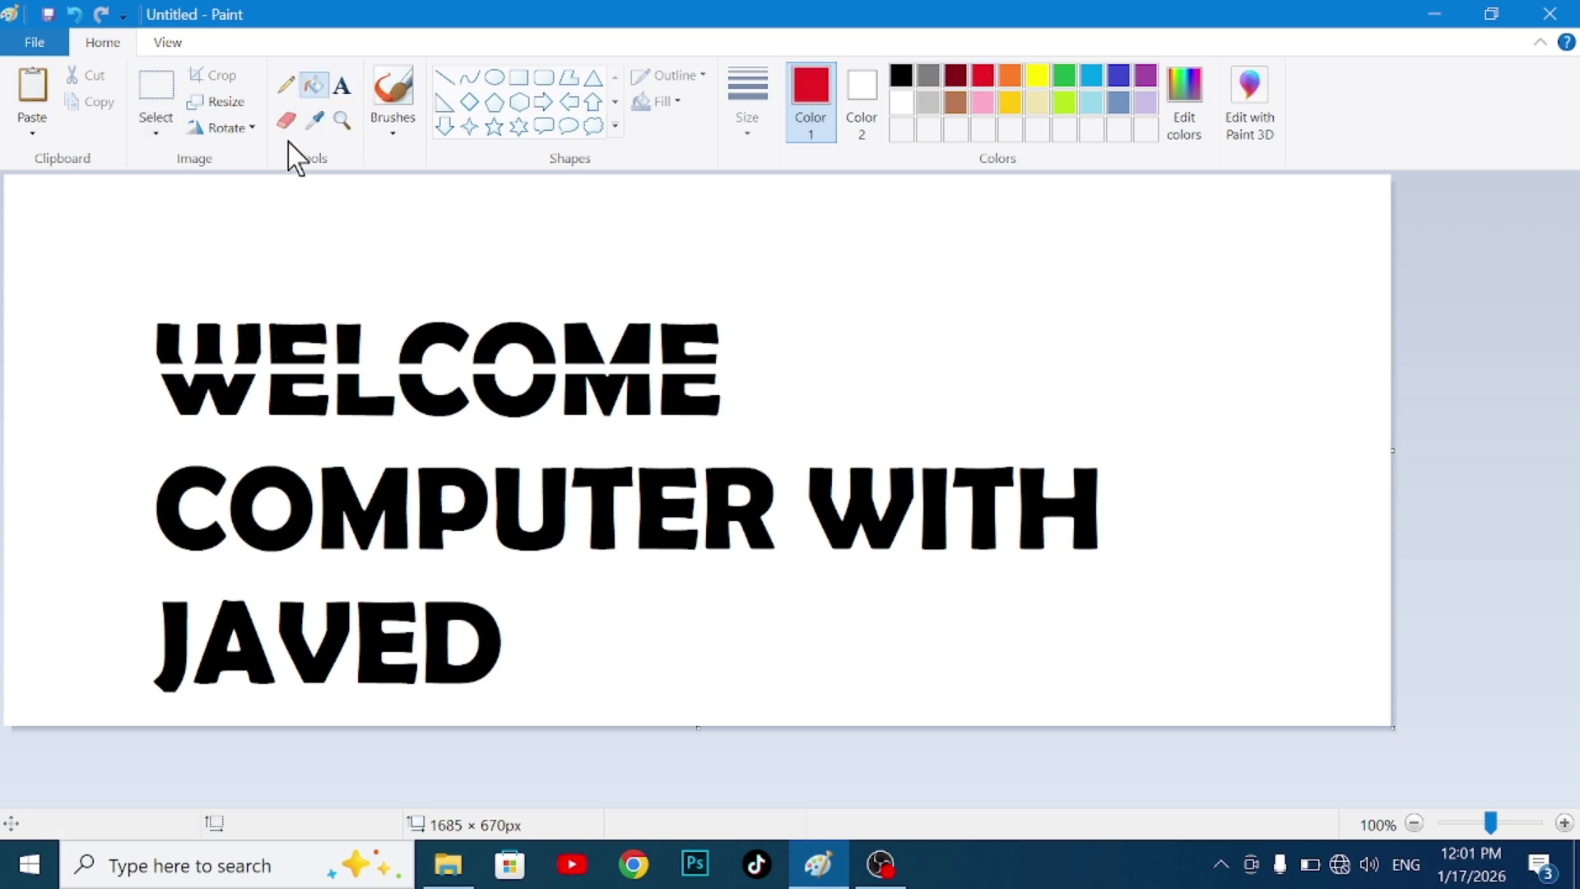
pyautogui.click(169, 339)
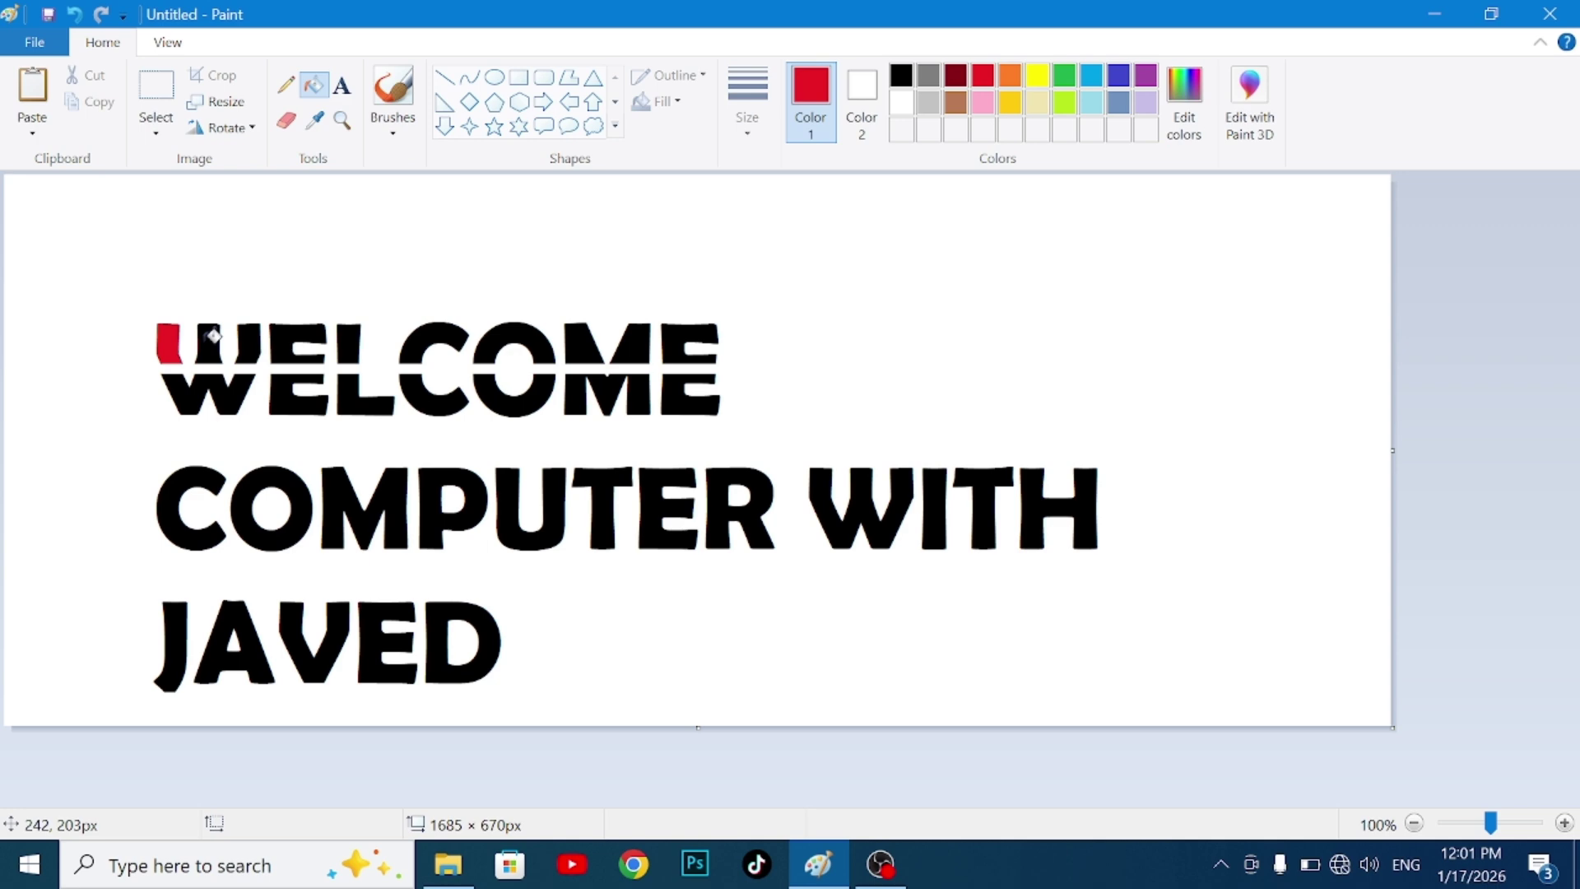
pyautogui.click(210, 339)
pyautogui.click(250, 344)
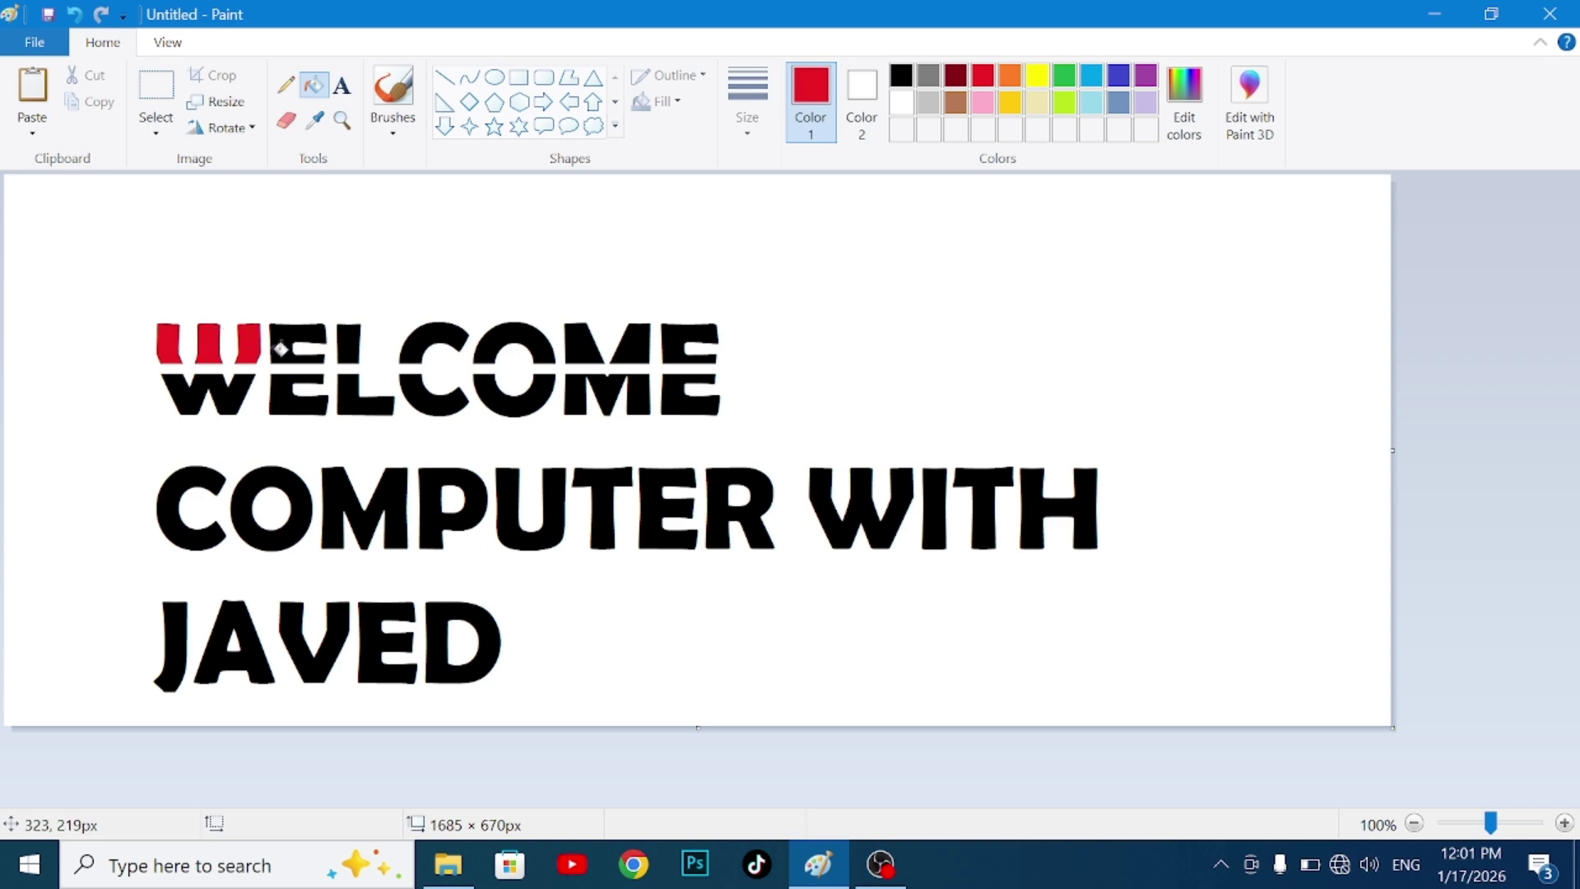
pyautogui.click(284, 345)
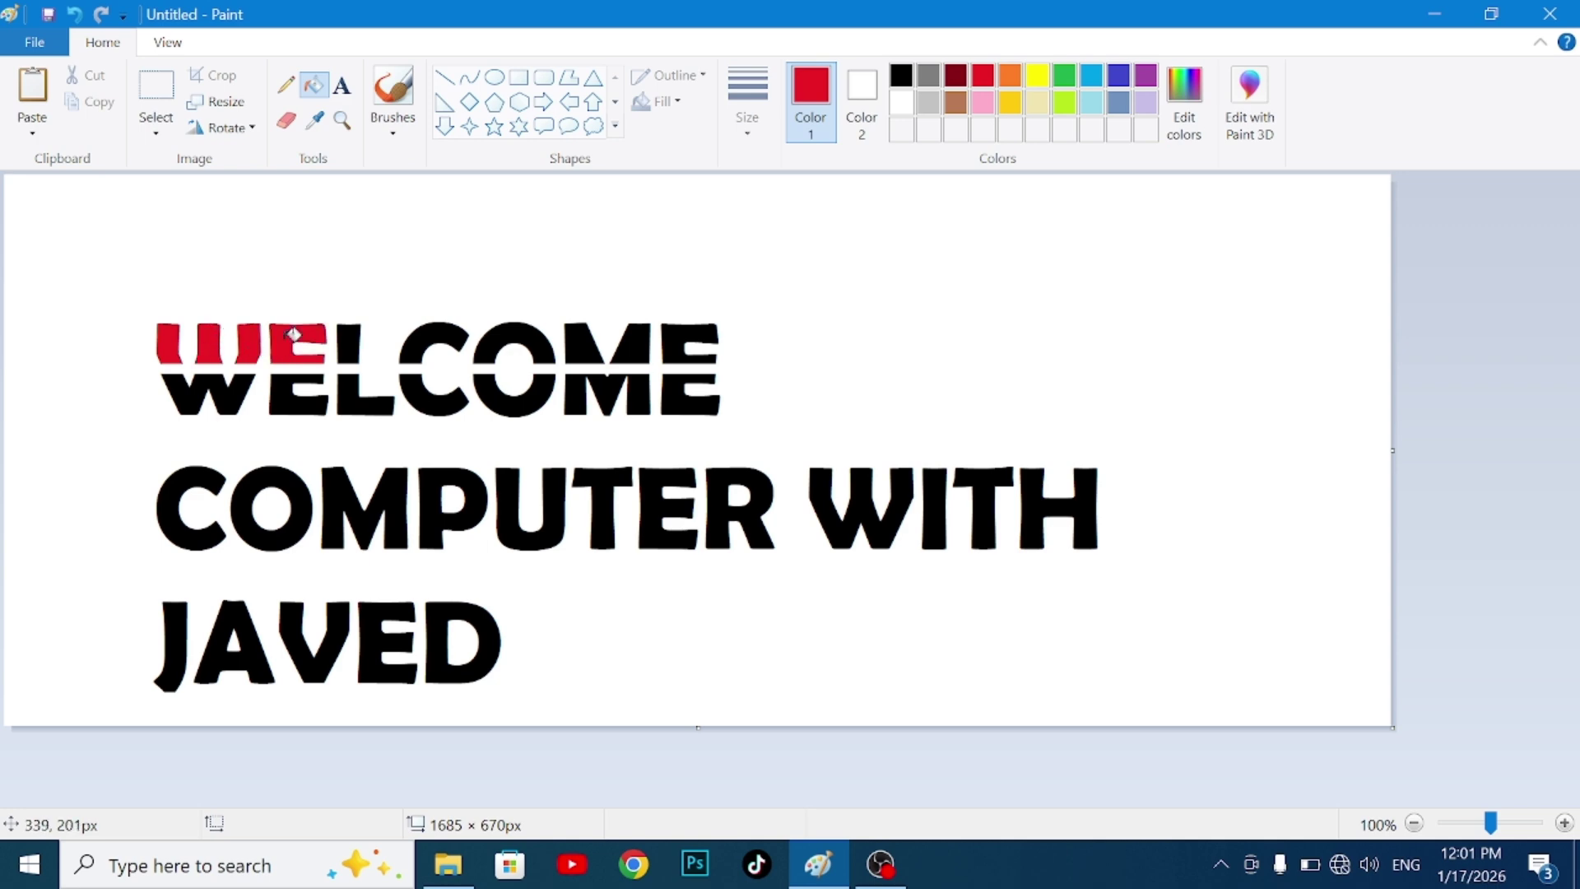
pyautogui.click(346, 335)
pyautogui.click(436, 336)
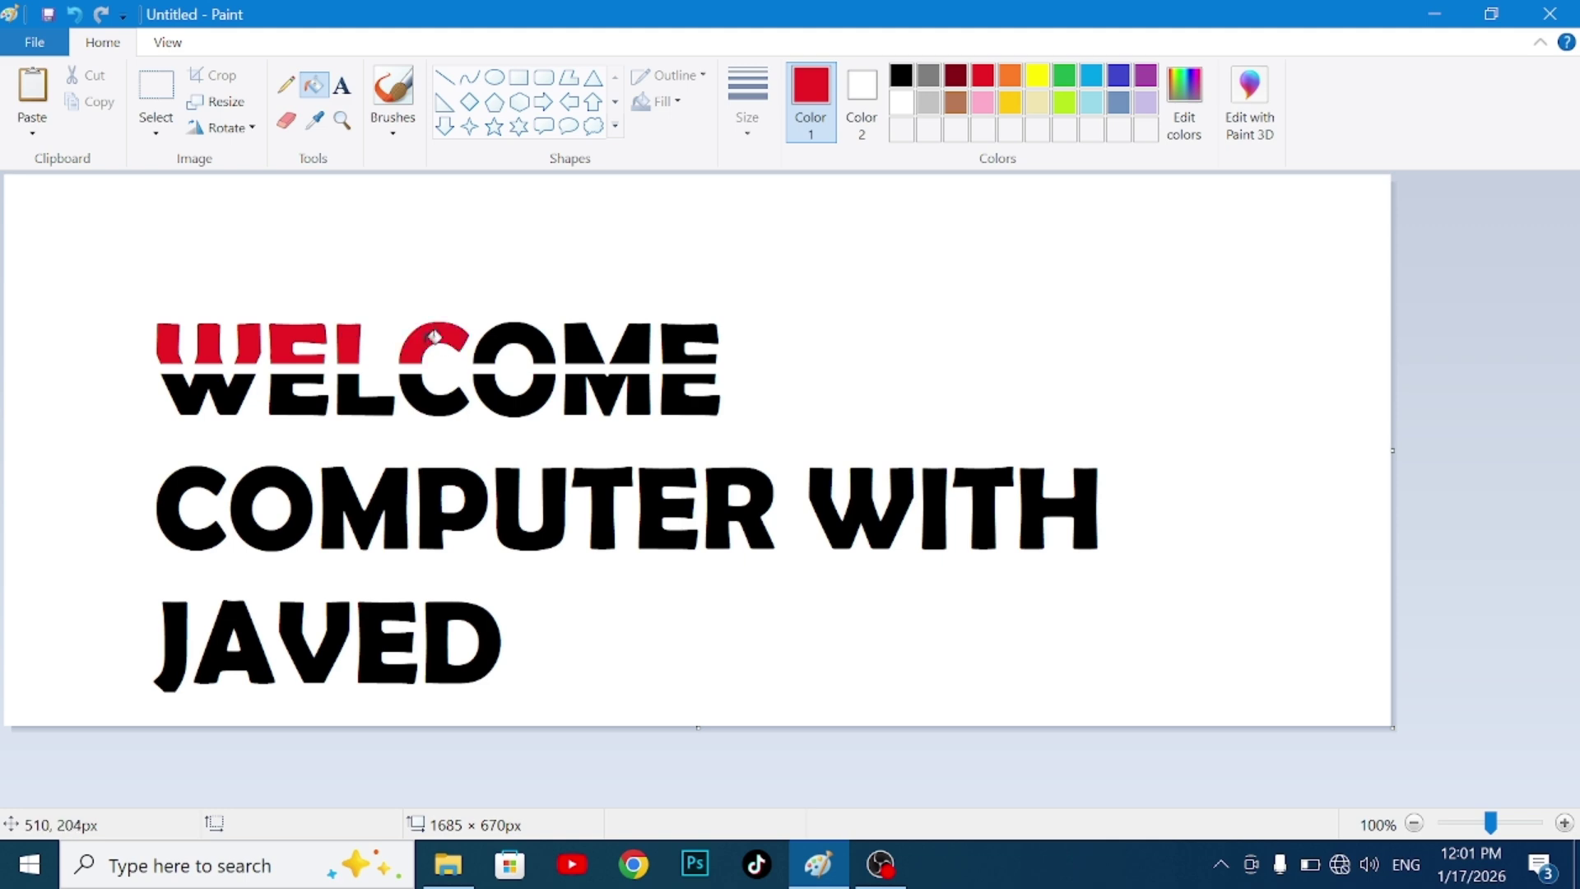
pyautogui.click(504, 333)
pyautogui.click(591, 336)
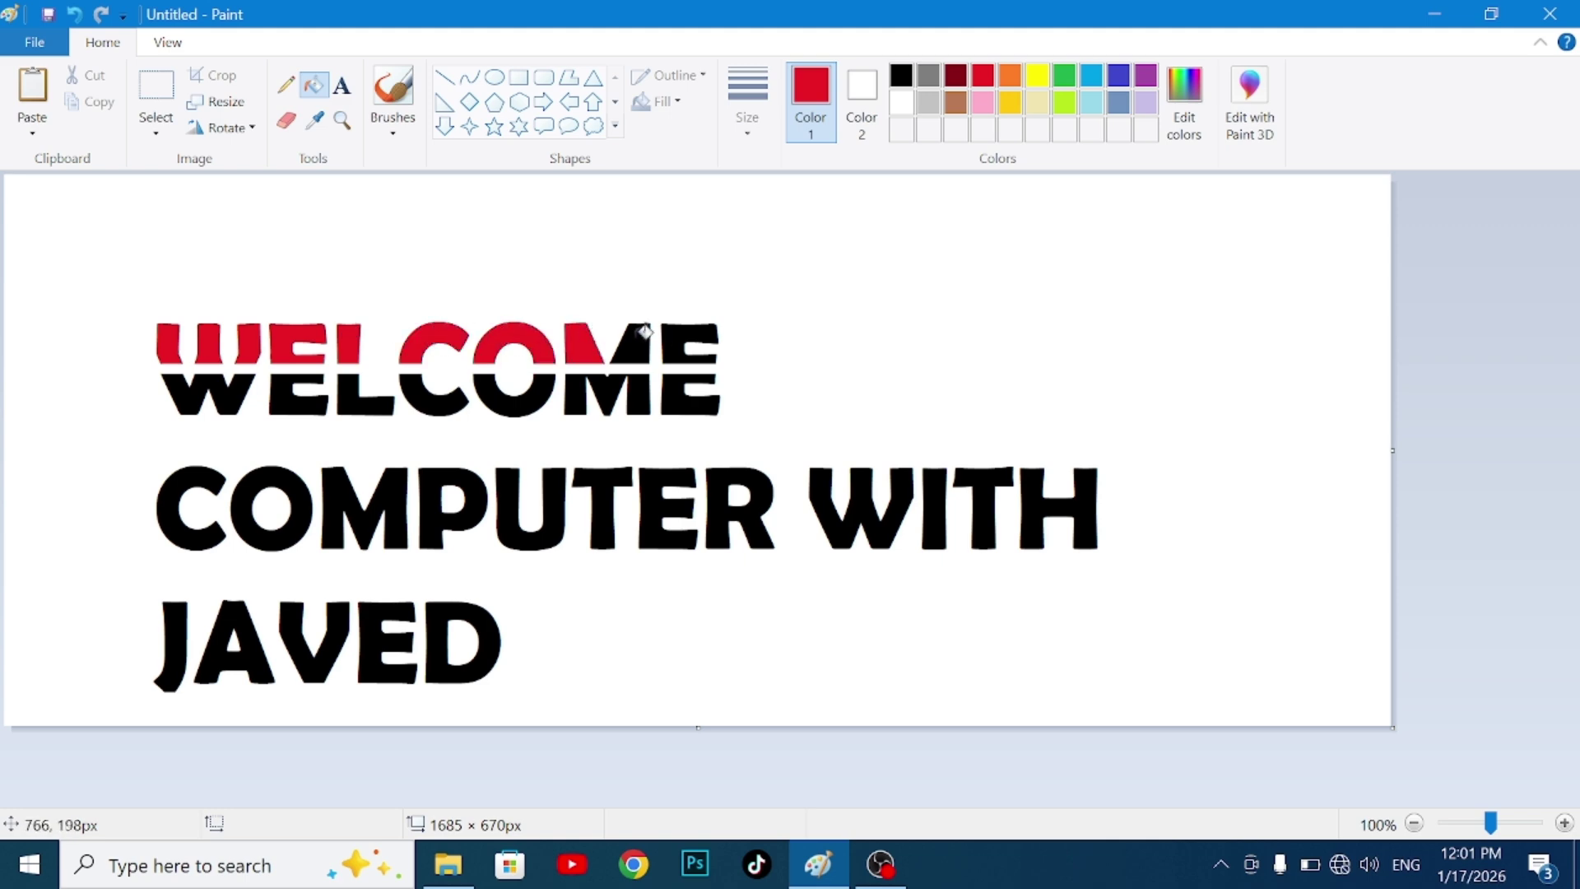
pyautogui.click(652, 332)
pyautogui.click(680, 329)
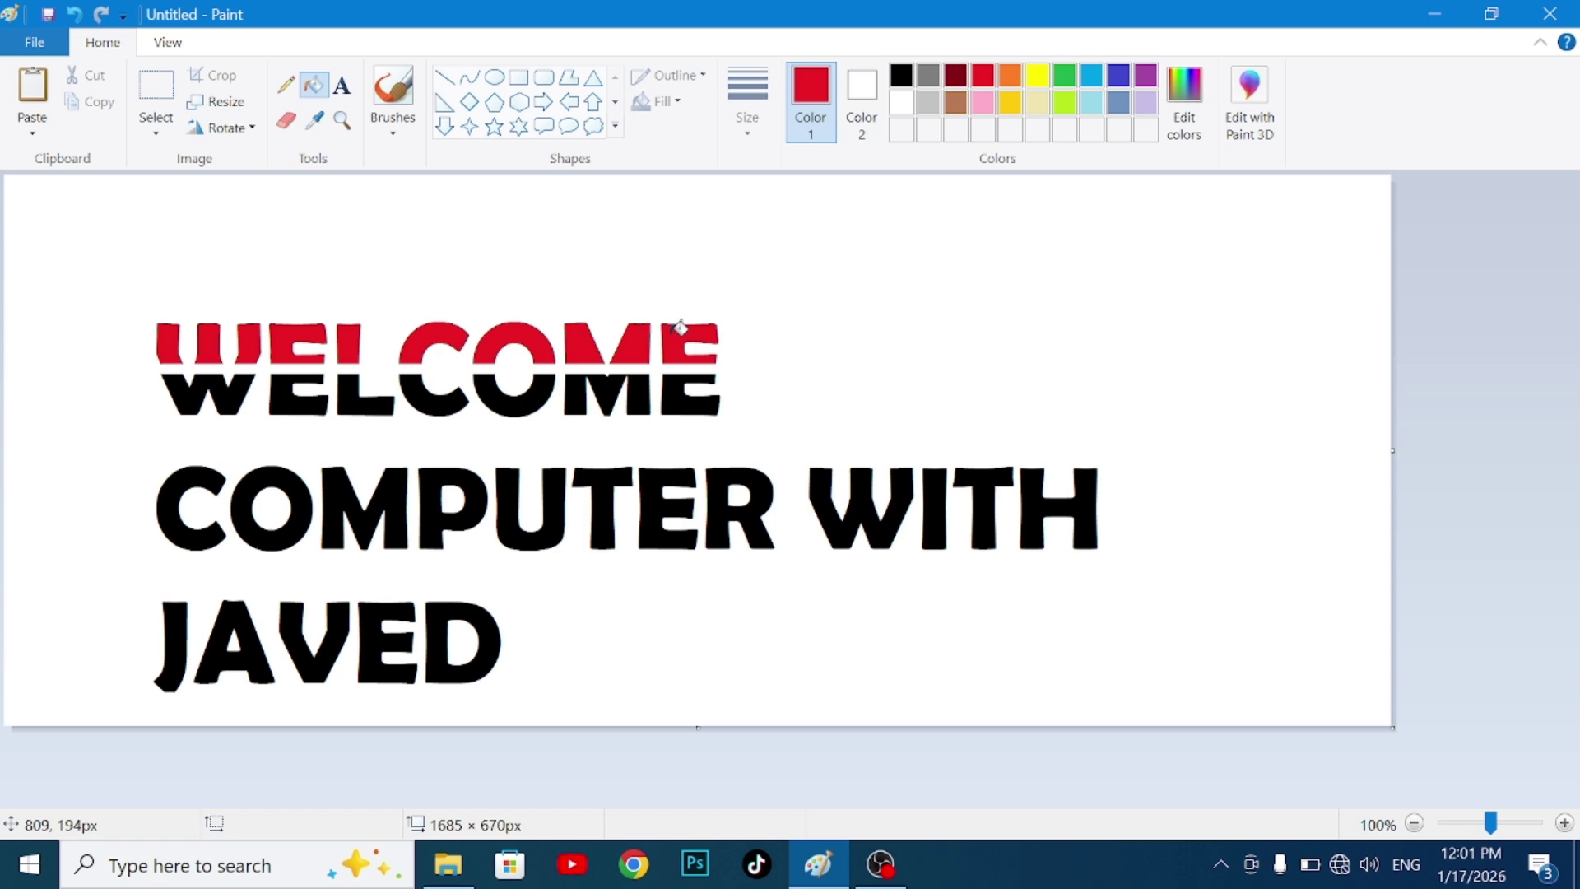
# Fill the lower half of every letter in "WELCOME" with yellow.
pyautogui.click(1030, 81)
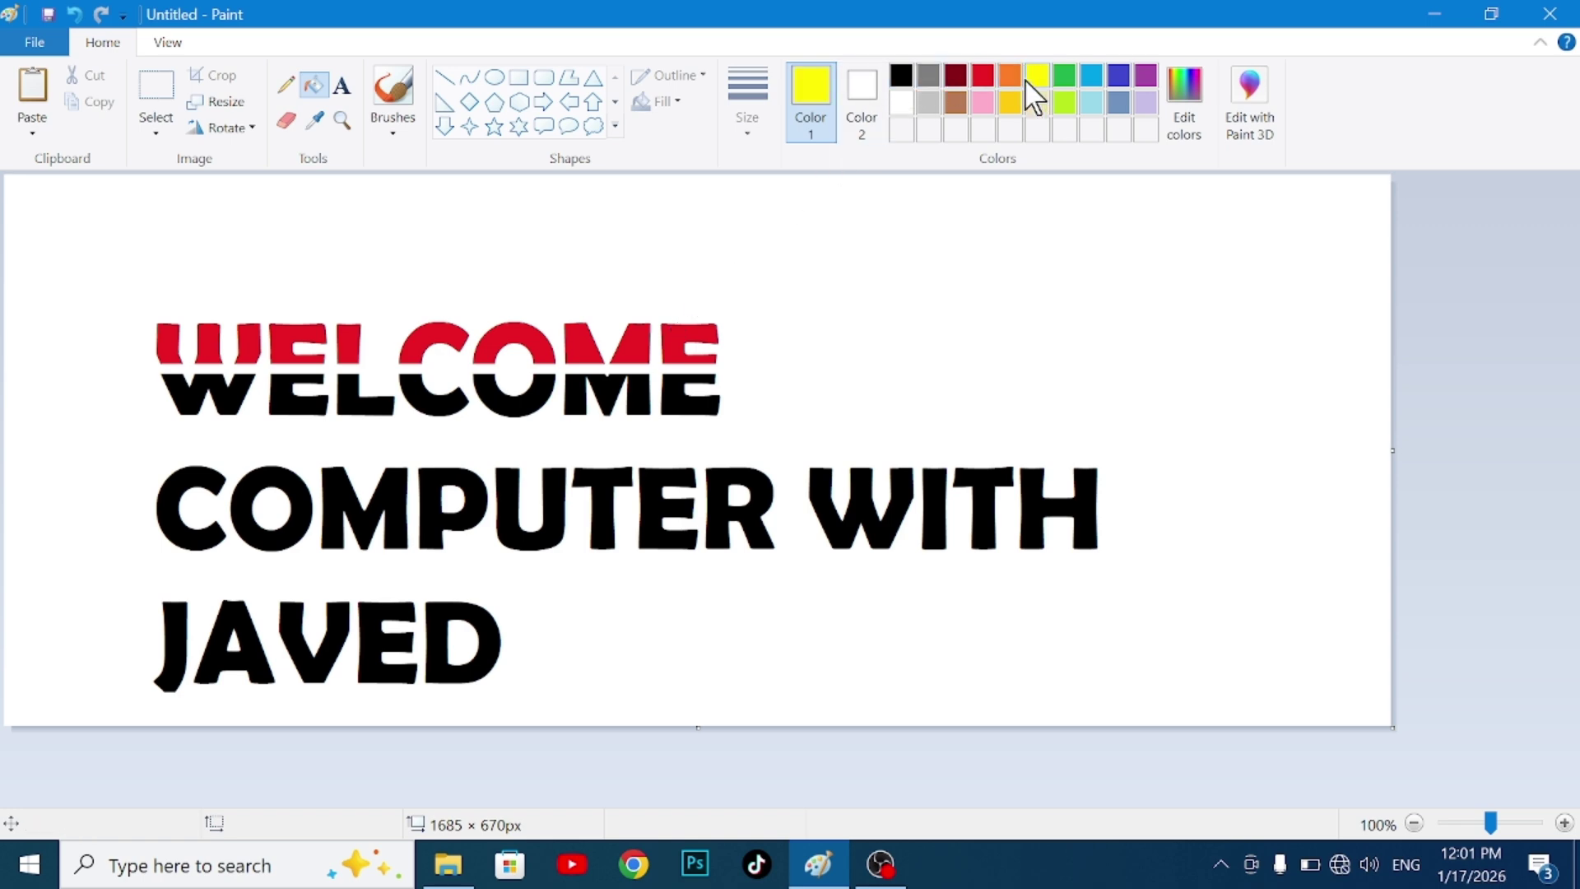
pyautogui.click(690, 394)
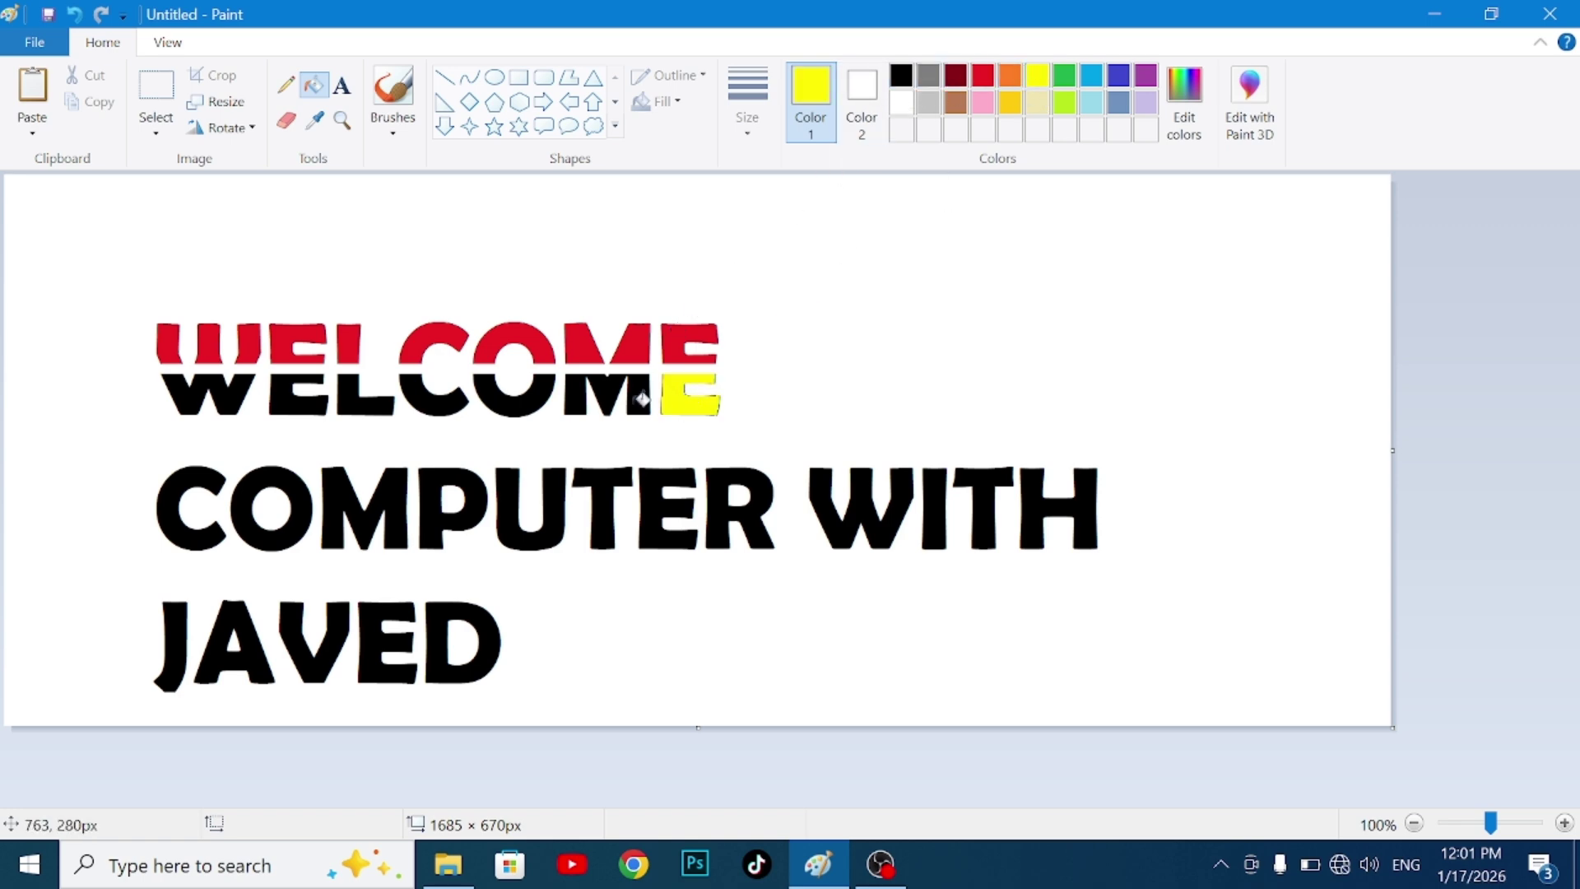
pyautogui.click(642, 399)
pyautogui.click(539, 403)
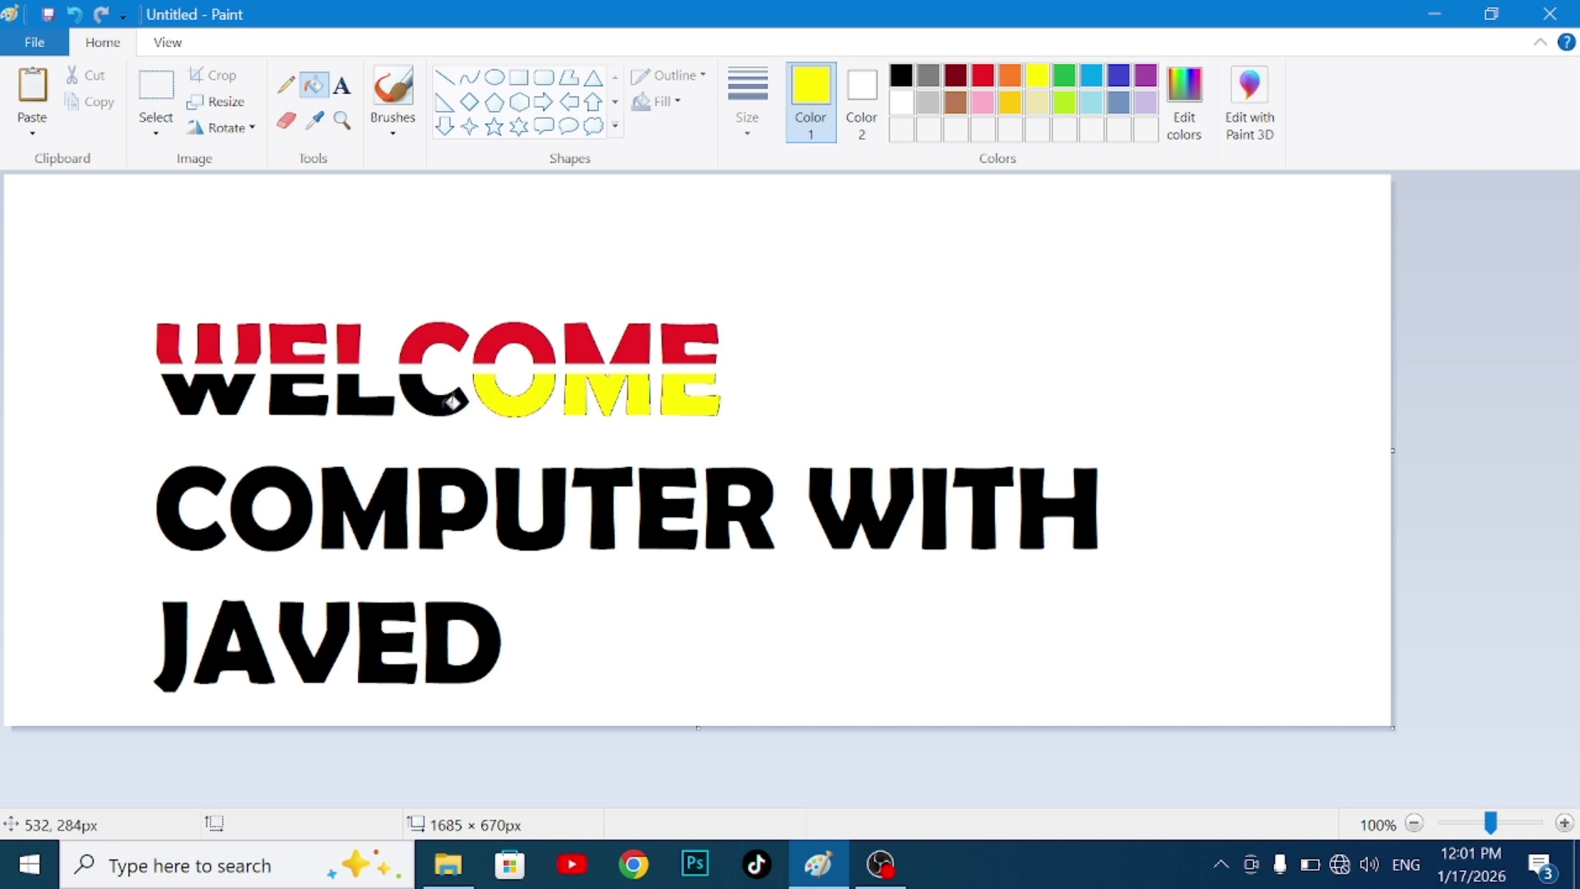
pyautogui.click(453, 403)
pyautogui.click(351, 396)
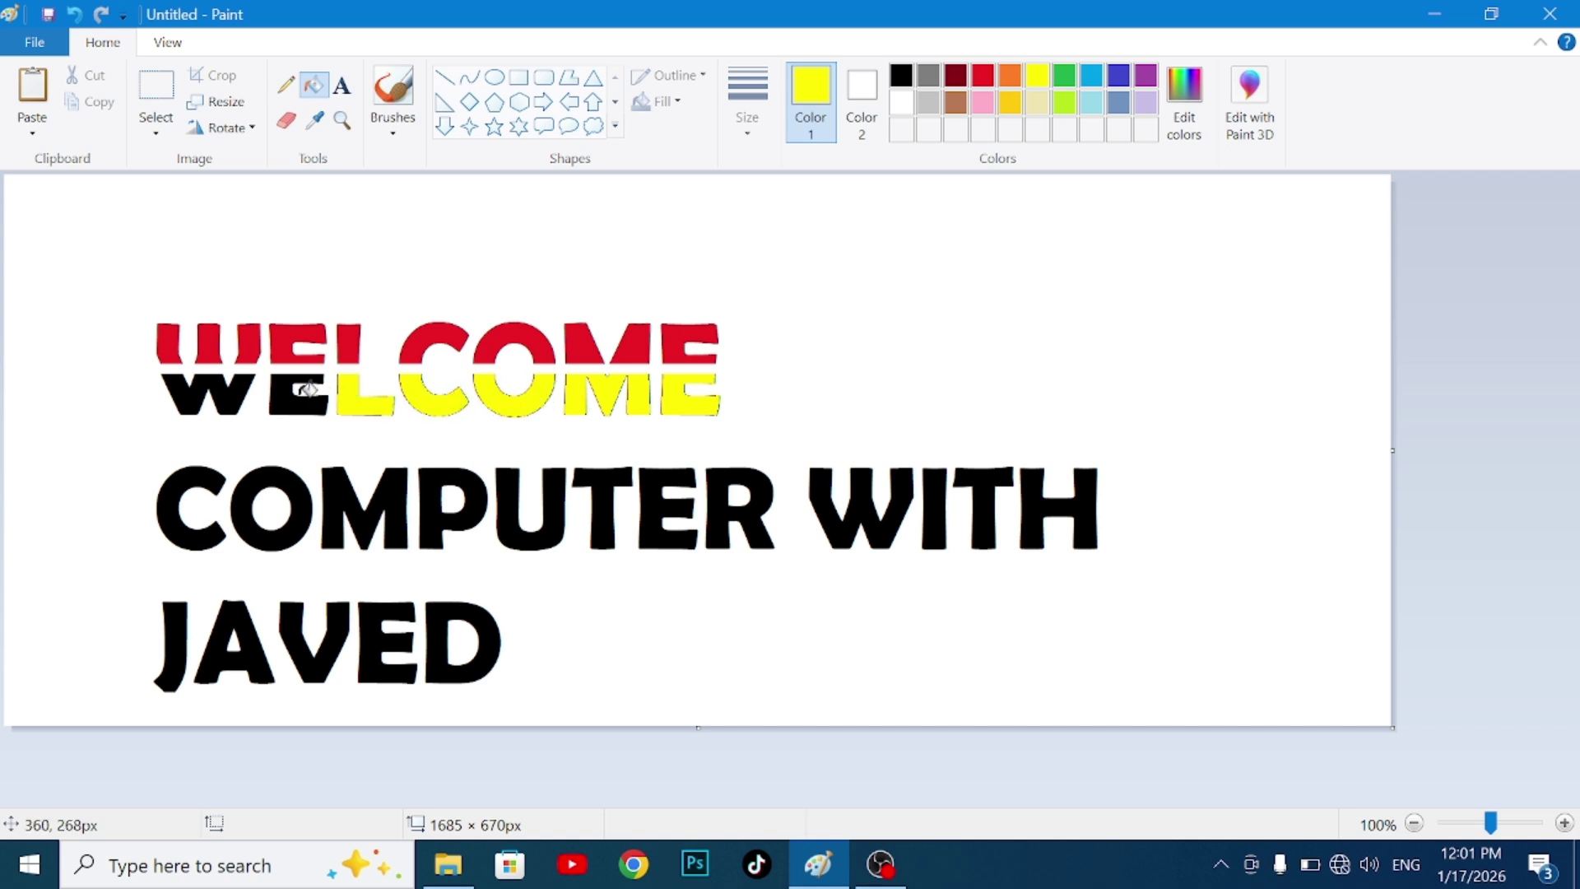
pyautogui.click(299, 397)
pyautogui.click(235, 397)
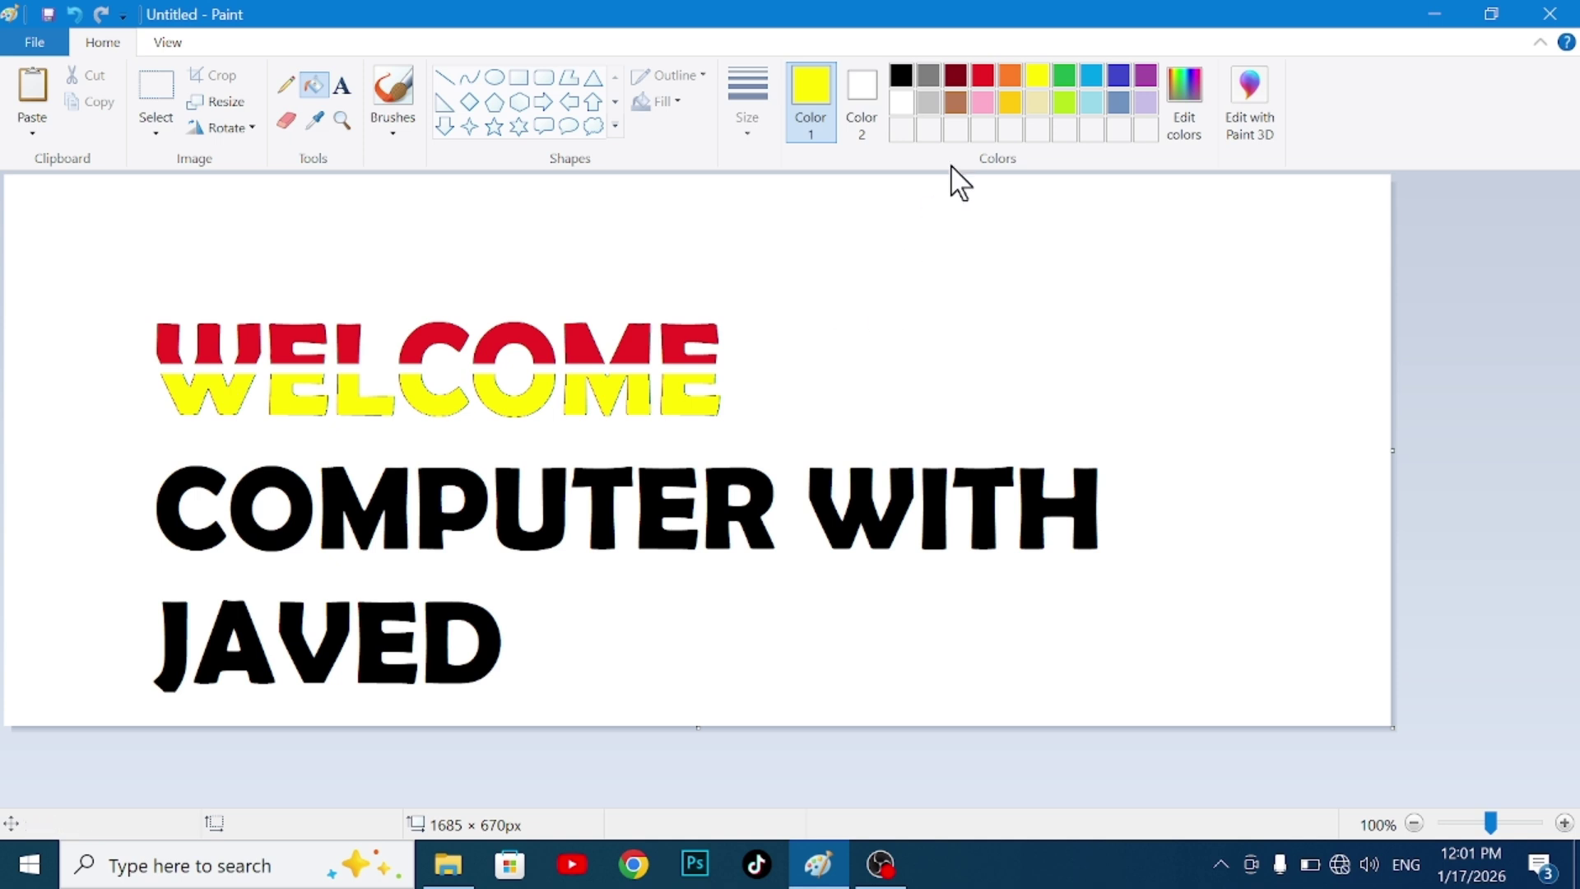
# Fill the O, P and T of "COMPUTER", the W and H of "WITH", and the third line's second and last letters with turquoise.
pyautogui.click(1092, 76)
pyautogui.click(304, 530)
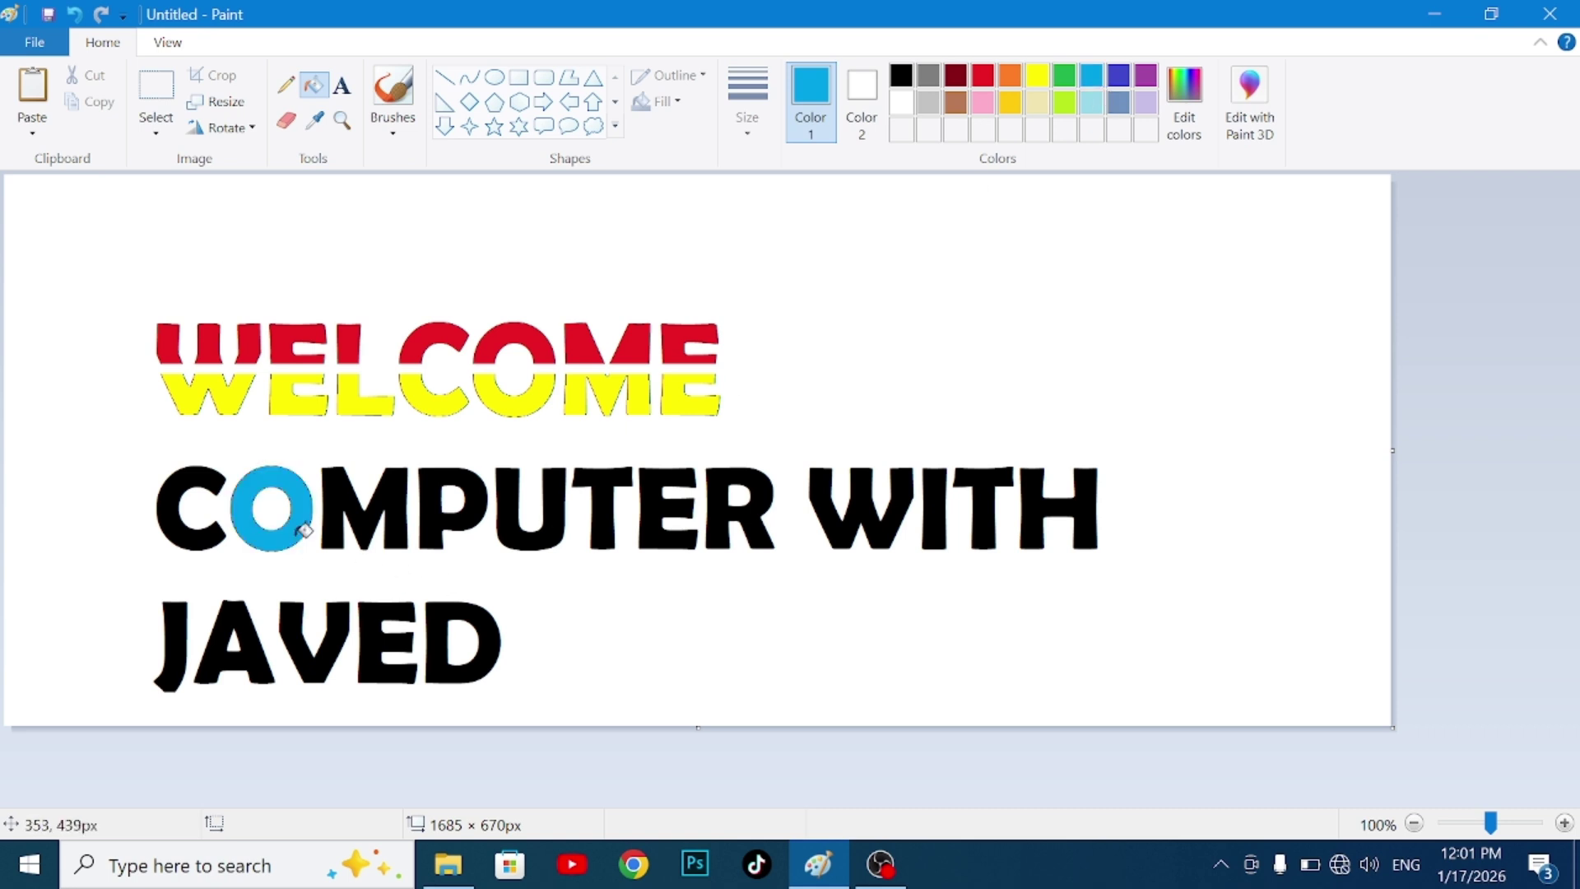
pyautogui.click(449, 523)
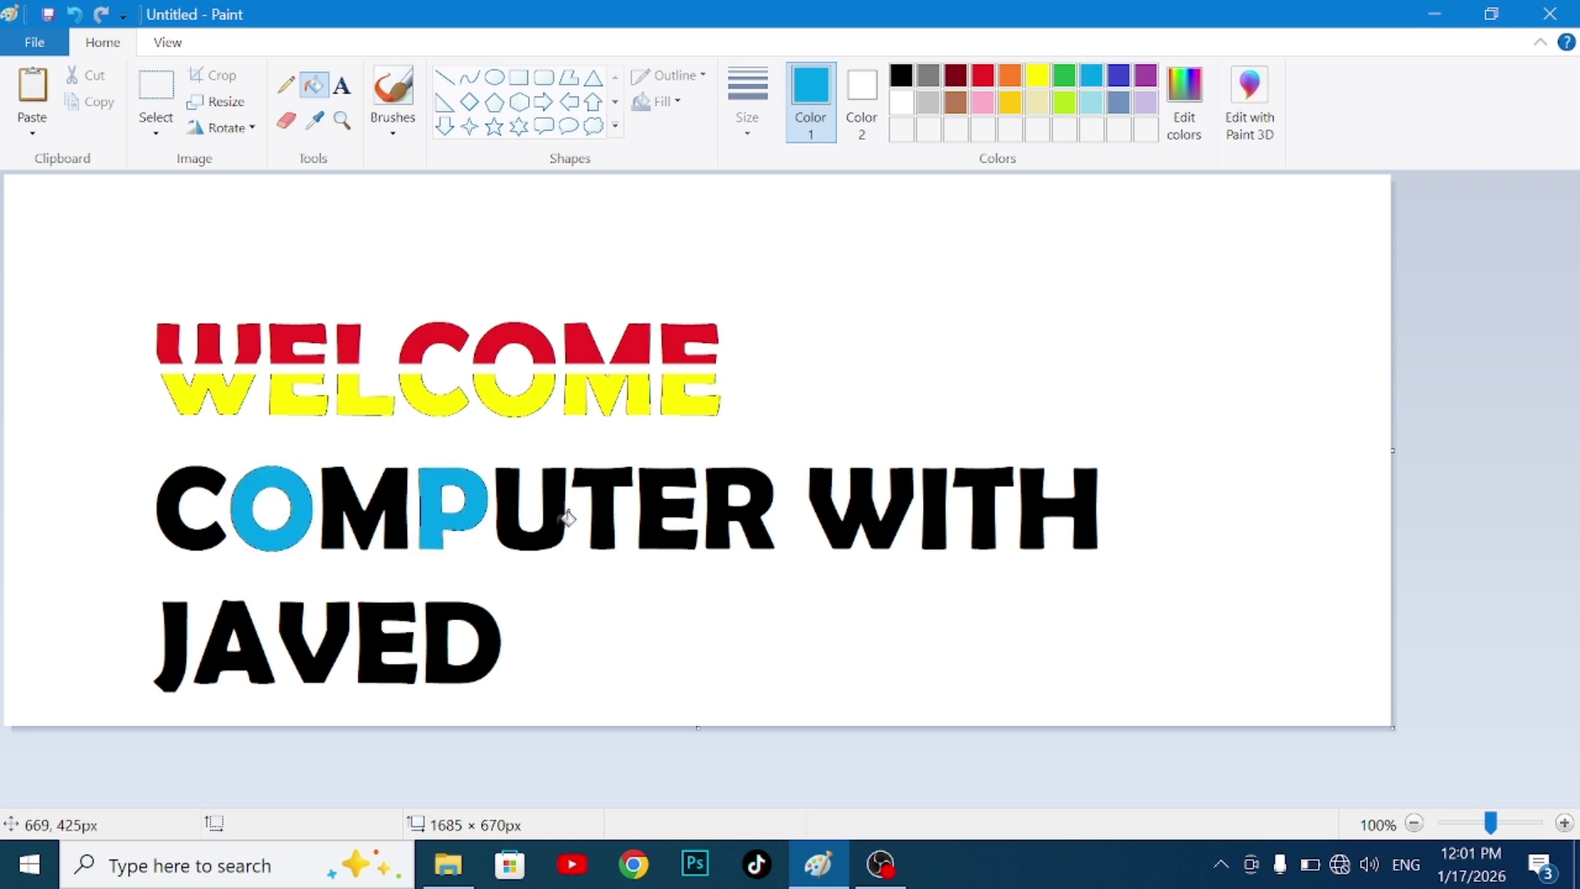
pyautogui.click(607, 523)
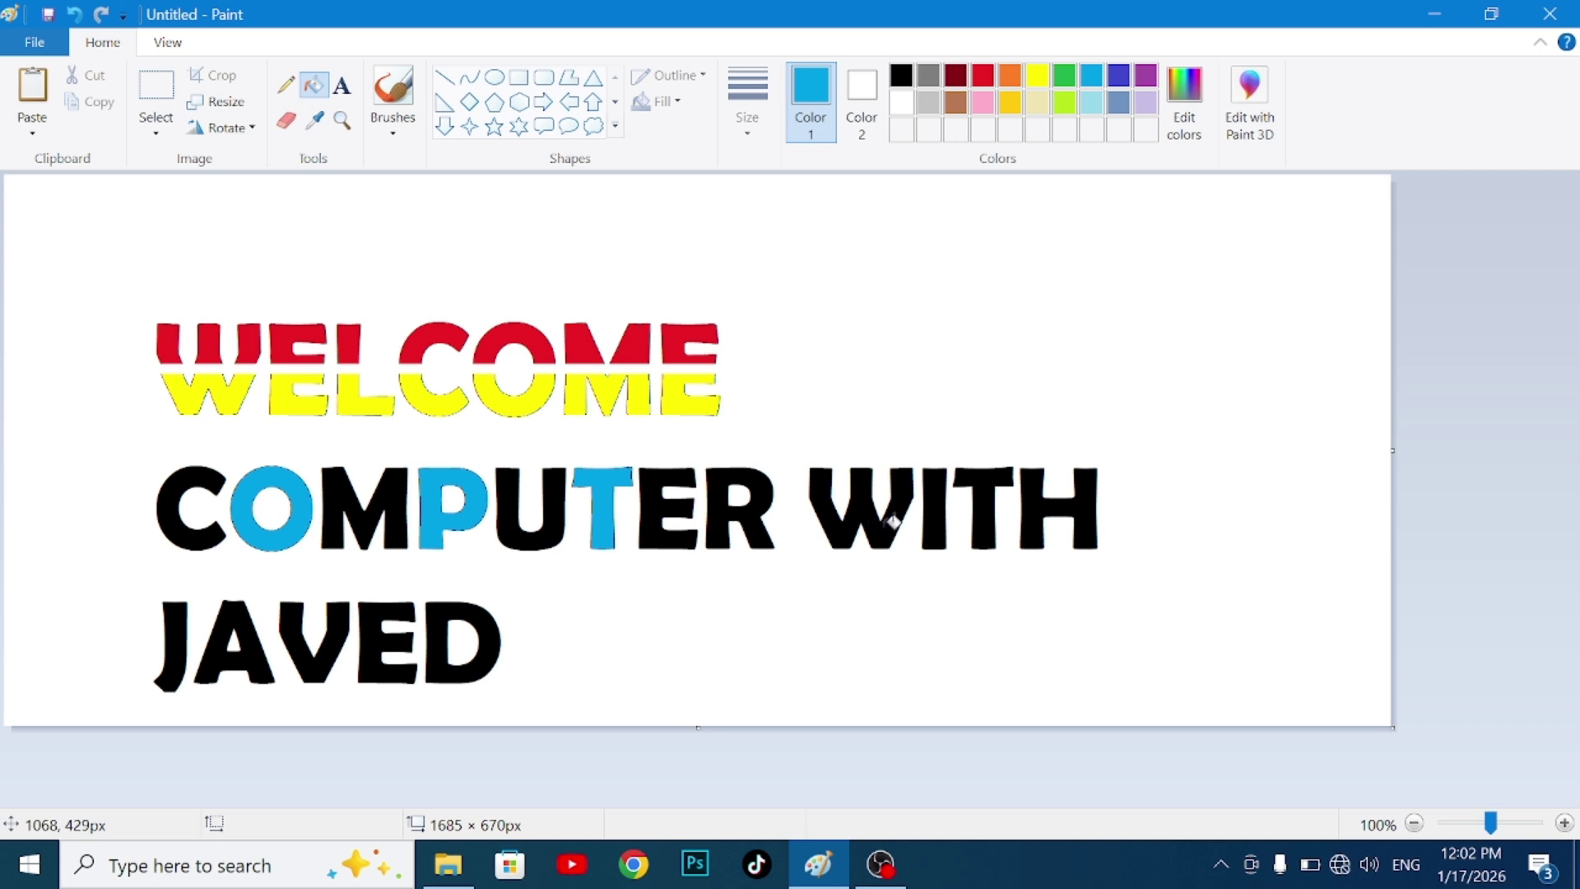
pyautogui.click(892, 520)
pyautogui.click(1035, 510)
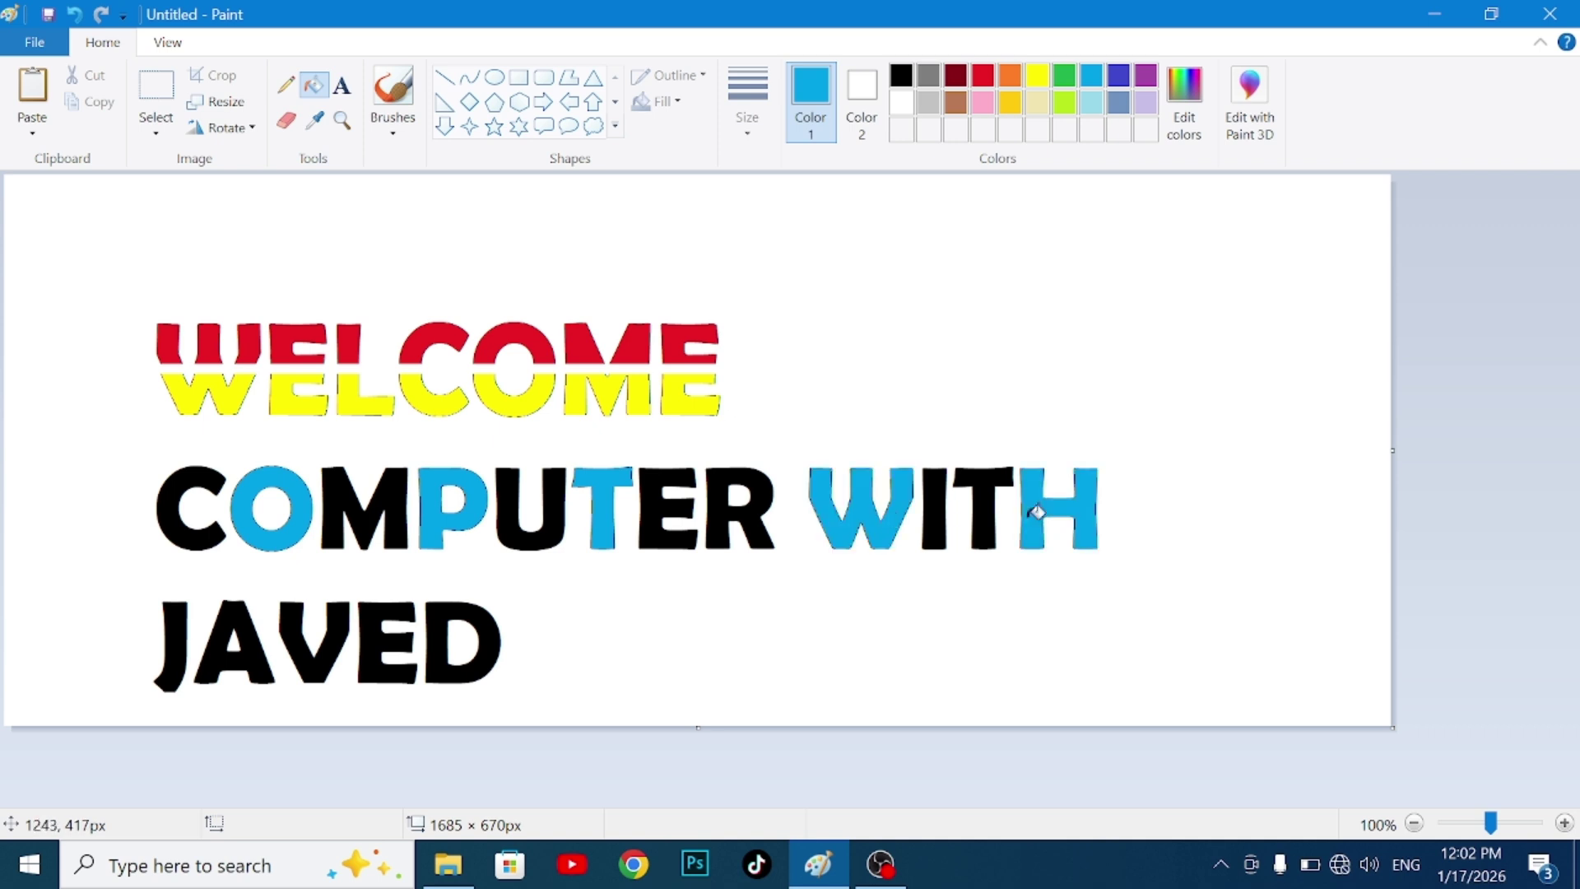
pyautogui.click(492, 652)
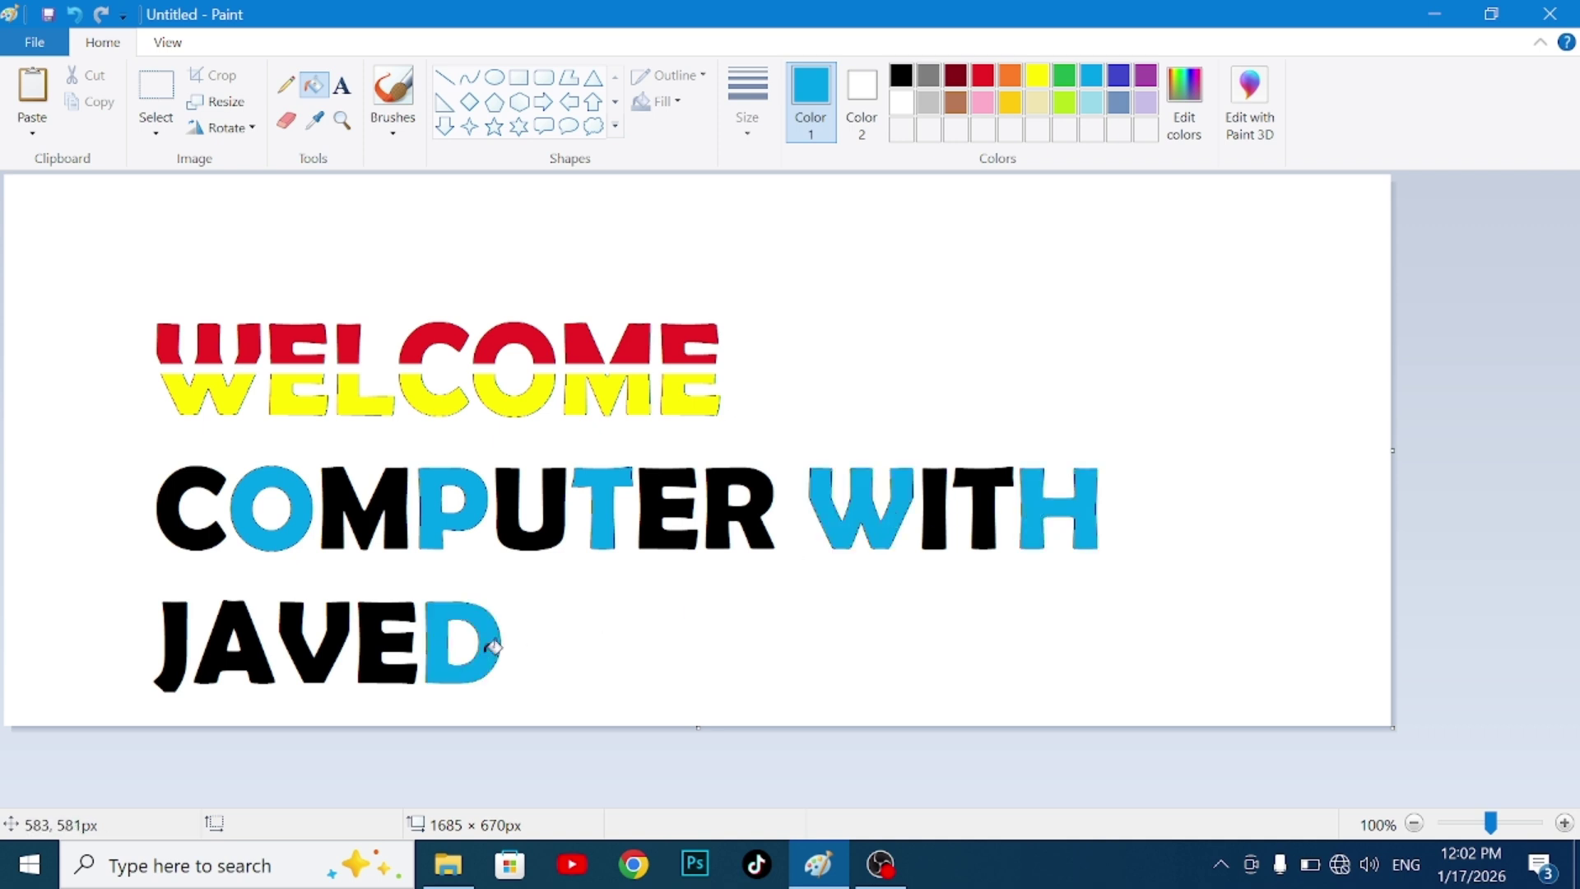
pyautogui.click(255, 636)
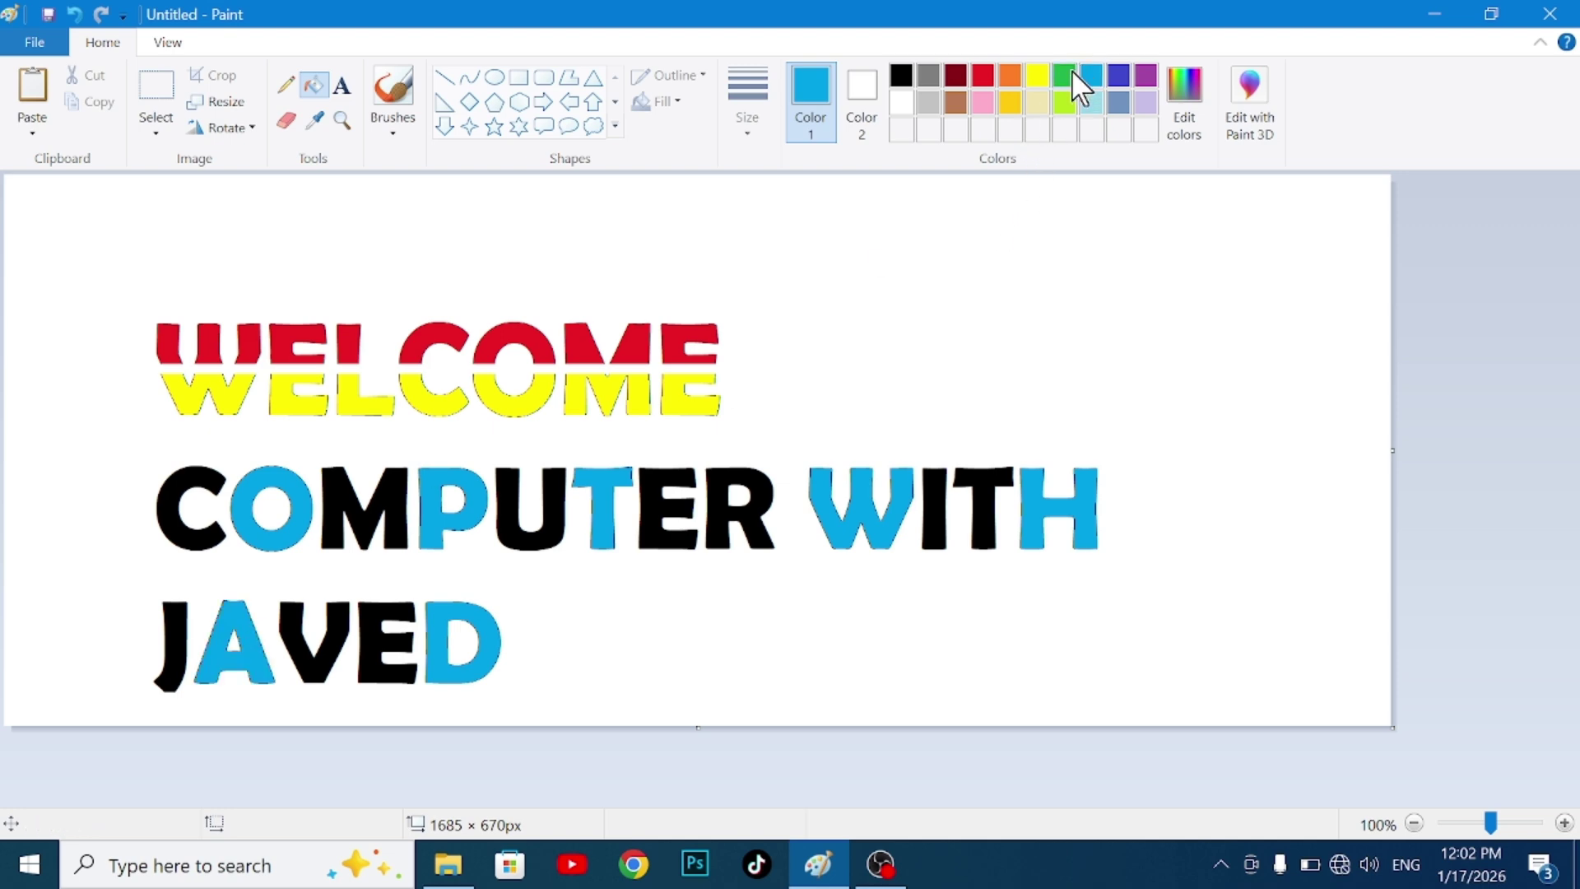
# Fill the M and R of "COMPUTER", the T of "WITH" and the third line's fourth letter with orange, and the U of "COMPUTER" with lime.
pyautogui.click(1010, 76)
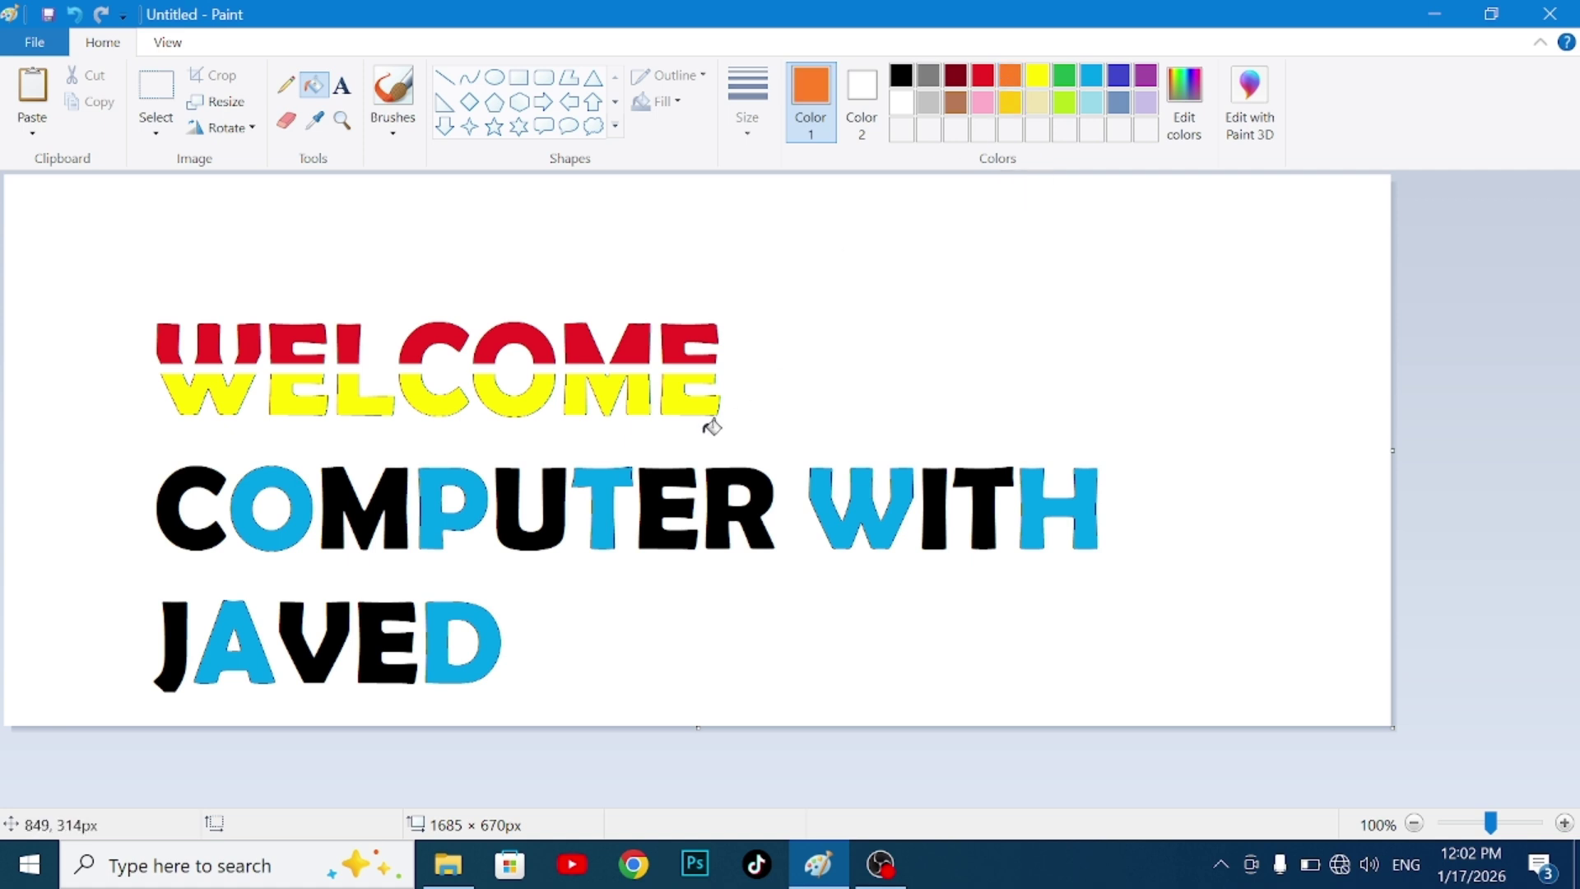
pyautogui.click(738, 484)
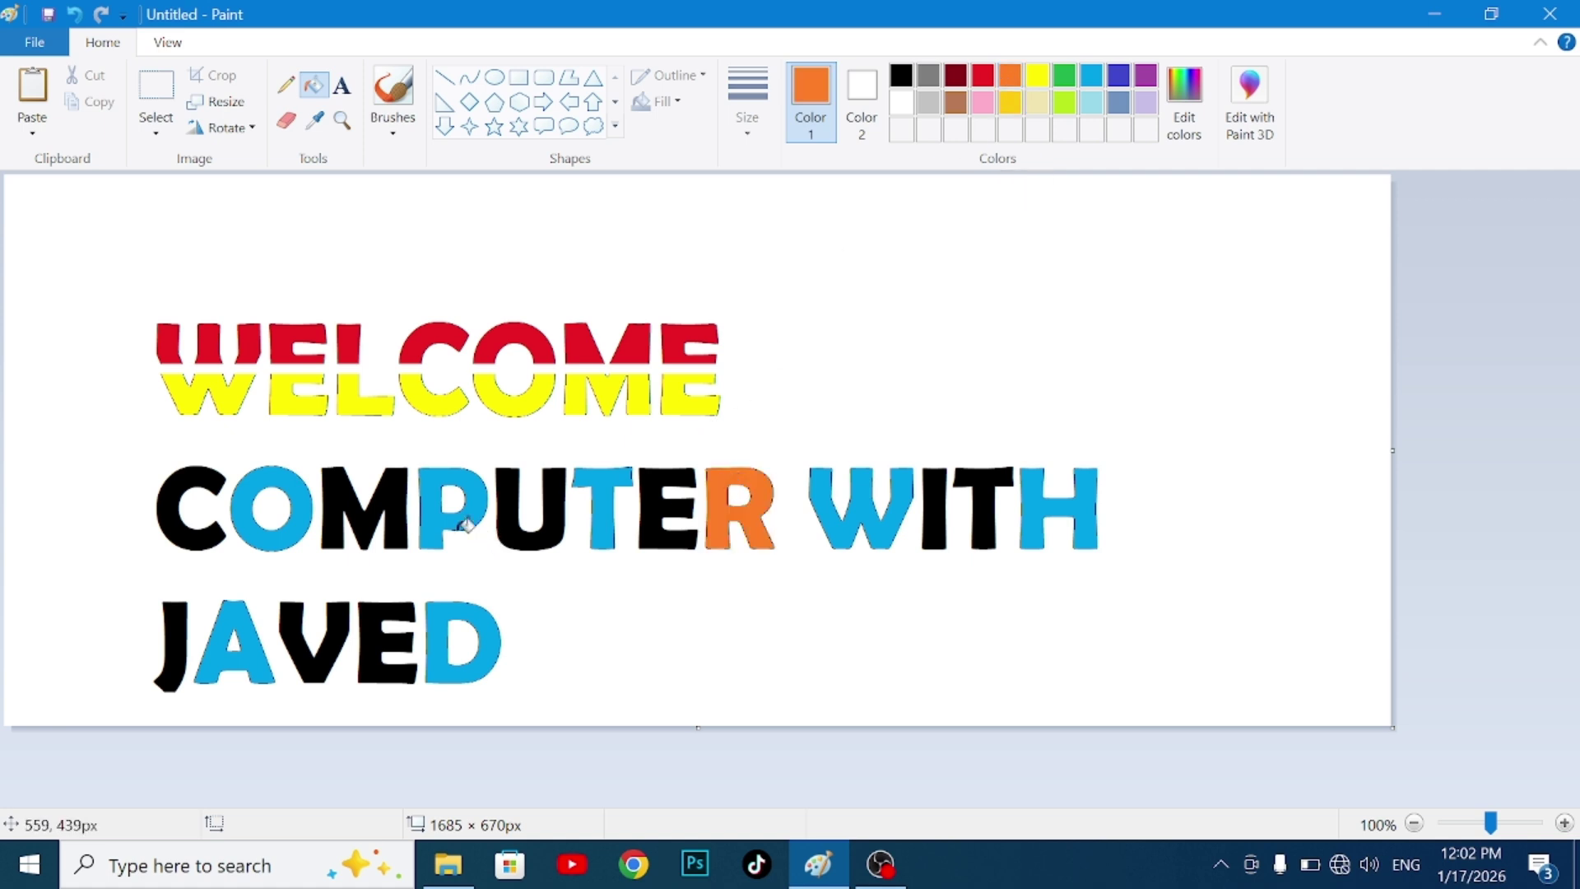
pyautogui.click(394, 492)
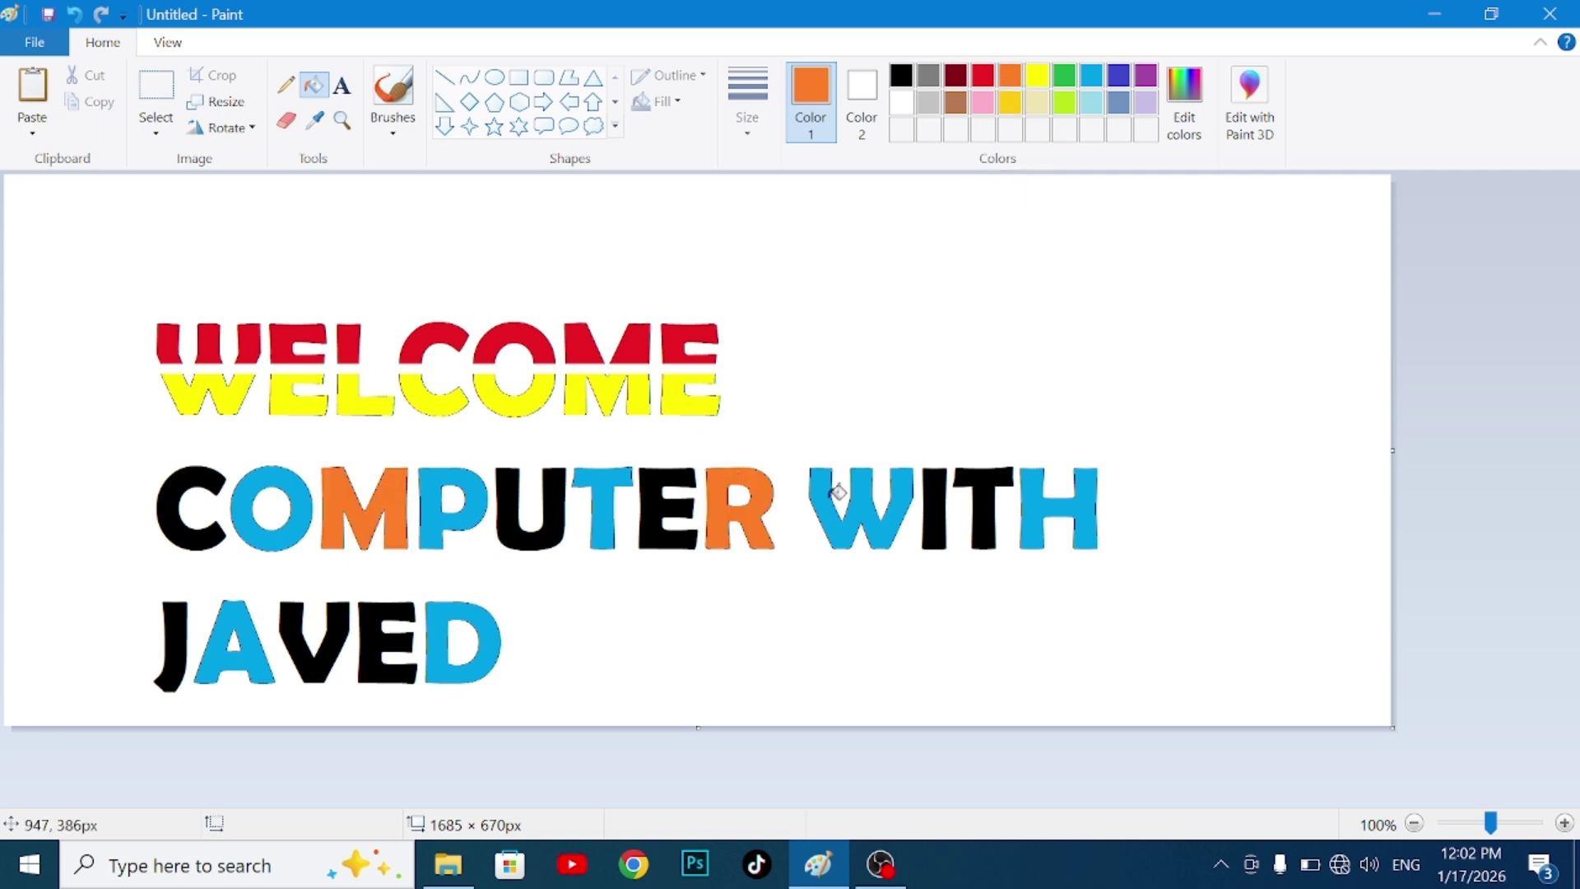
pyautogui.click(979, 484)
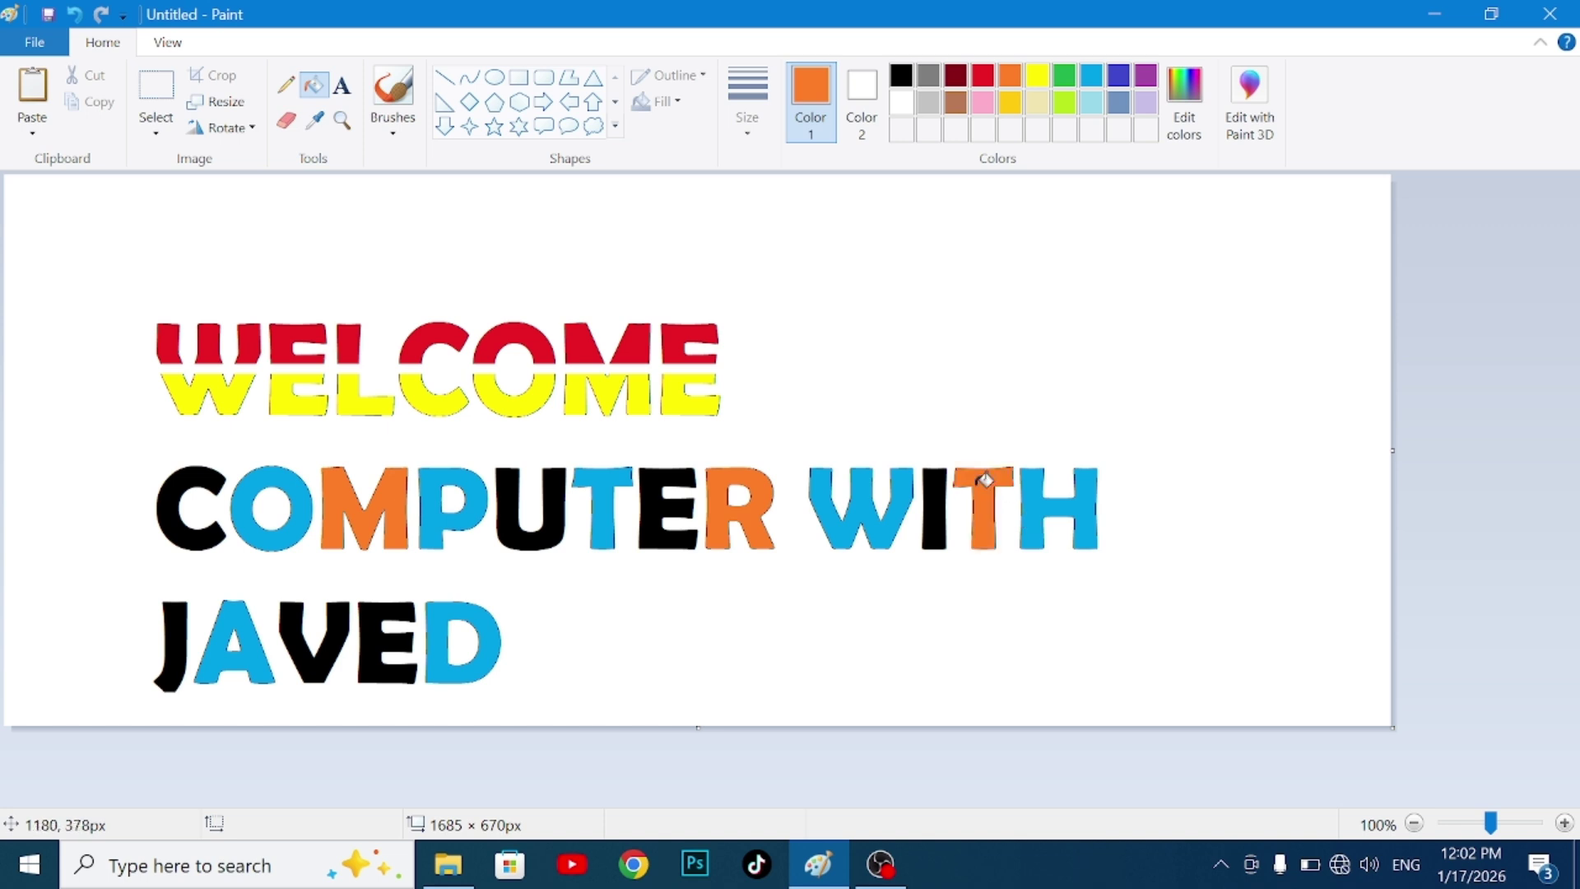
pyautogui.click(366, 675)
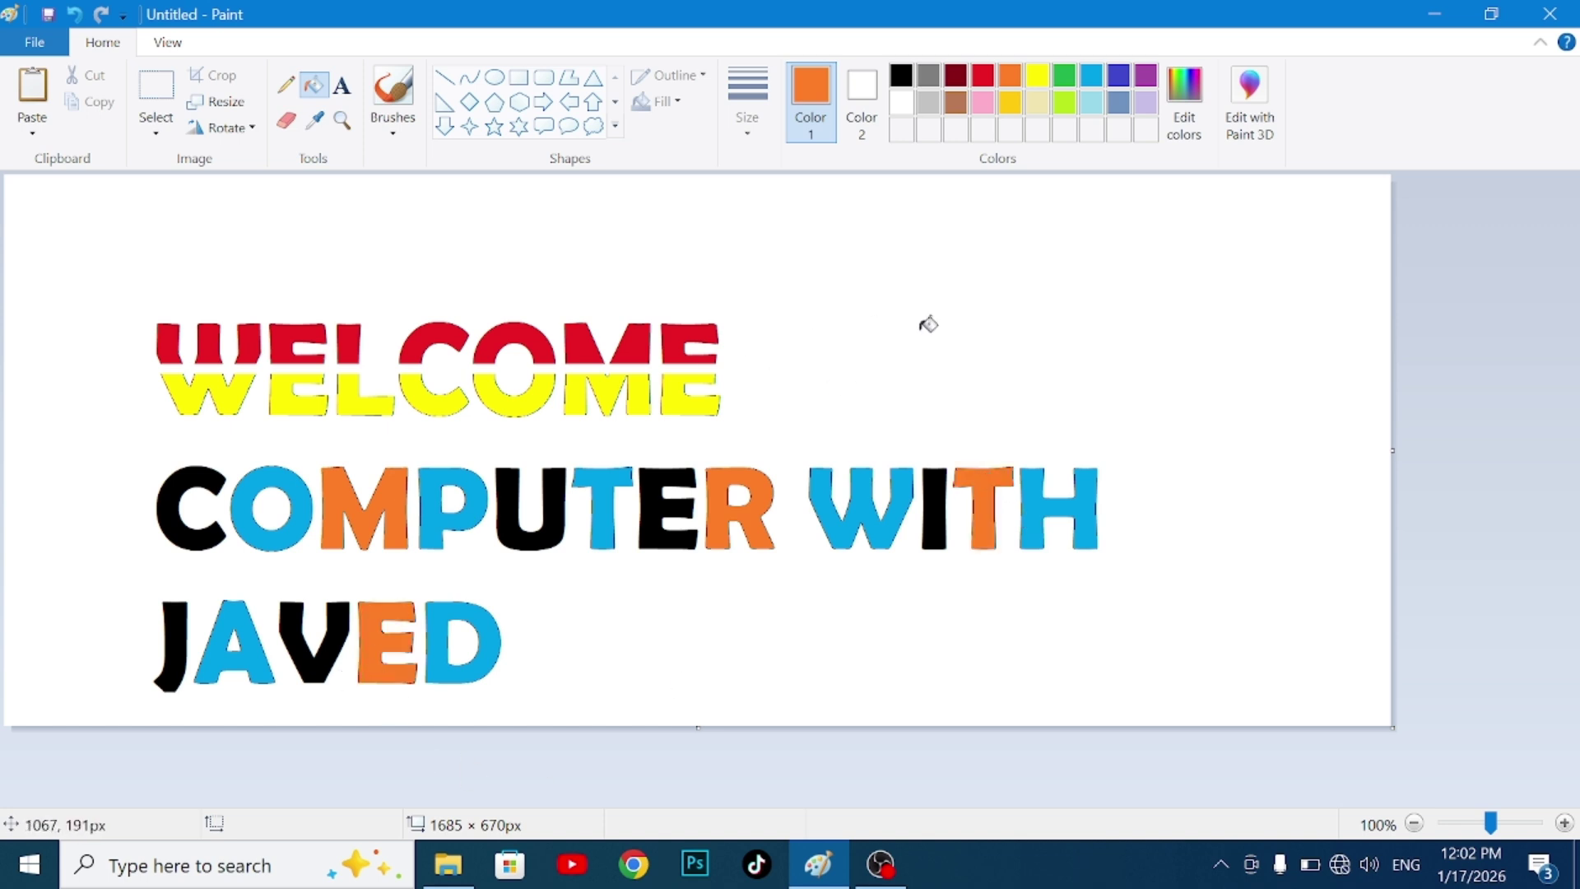
pyautogui.click(1065, 102)
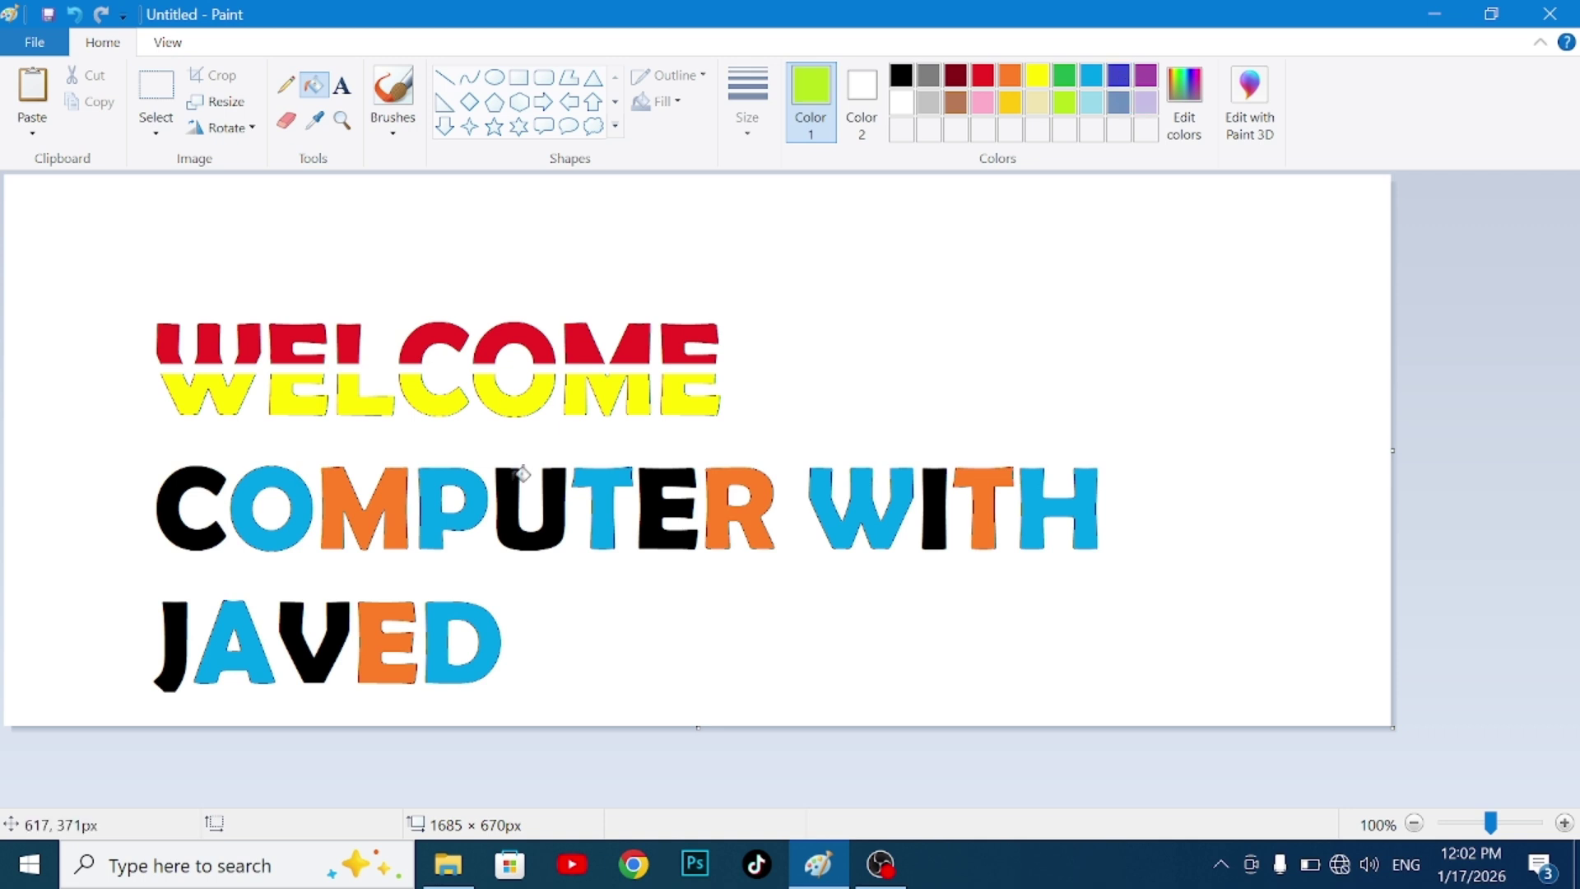
pyautogui.click(514, 476)
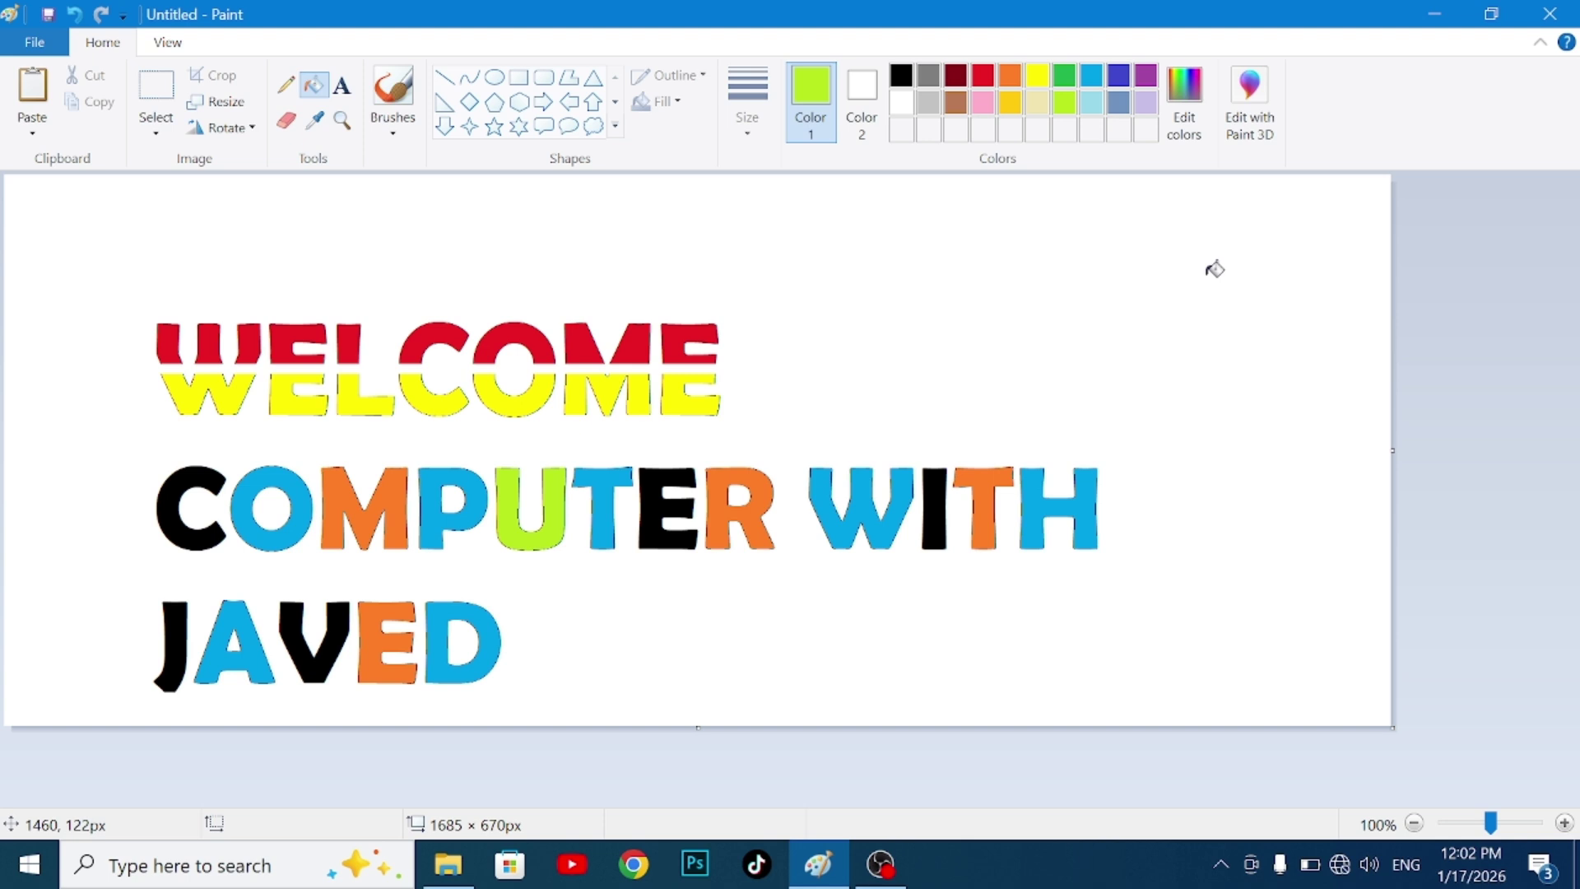
pyautogui.click(285, 120)
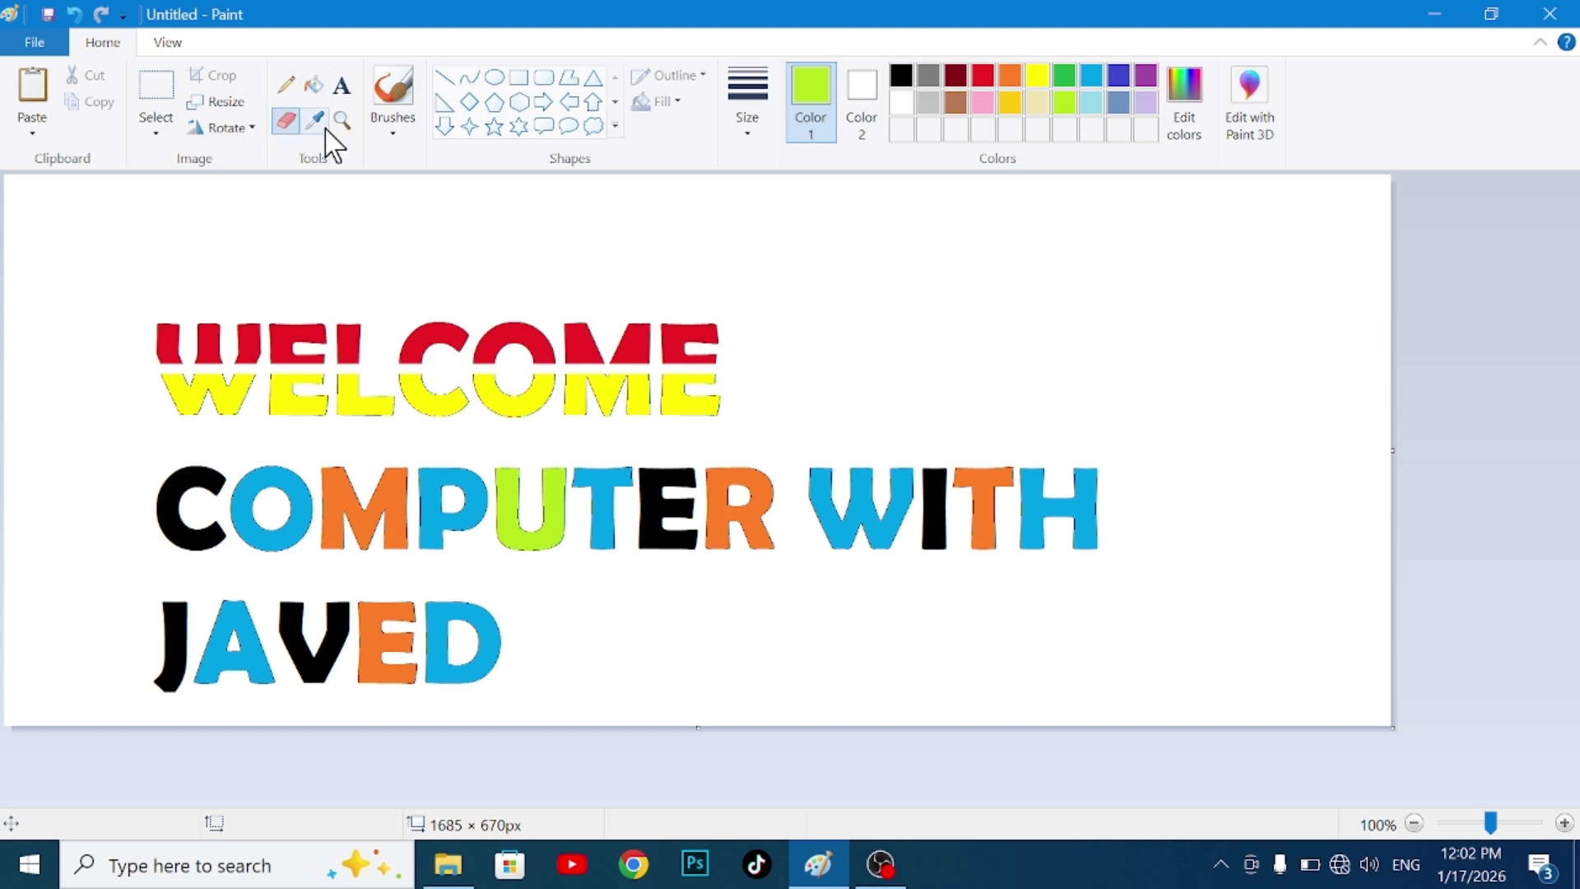
pyautogui.click(326, 132)
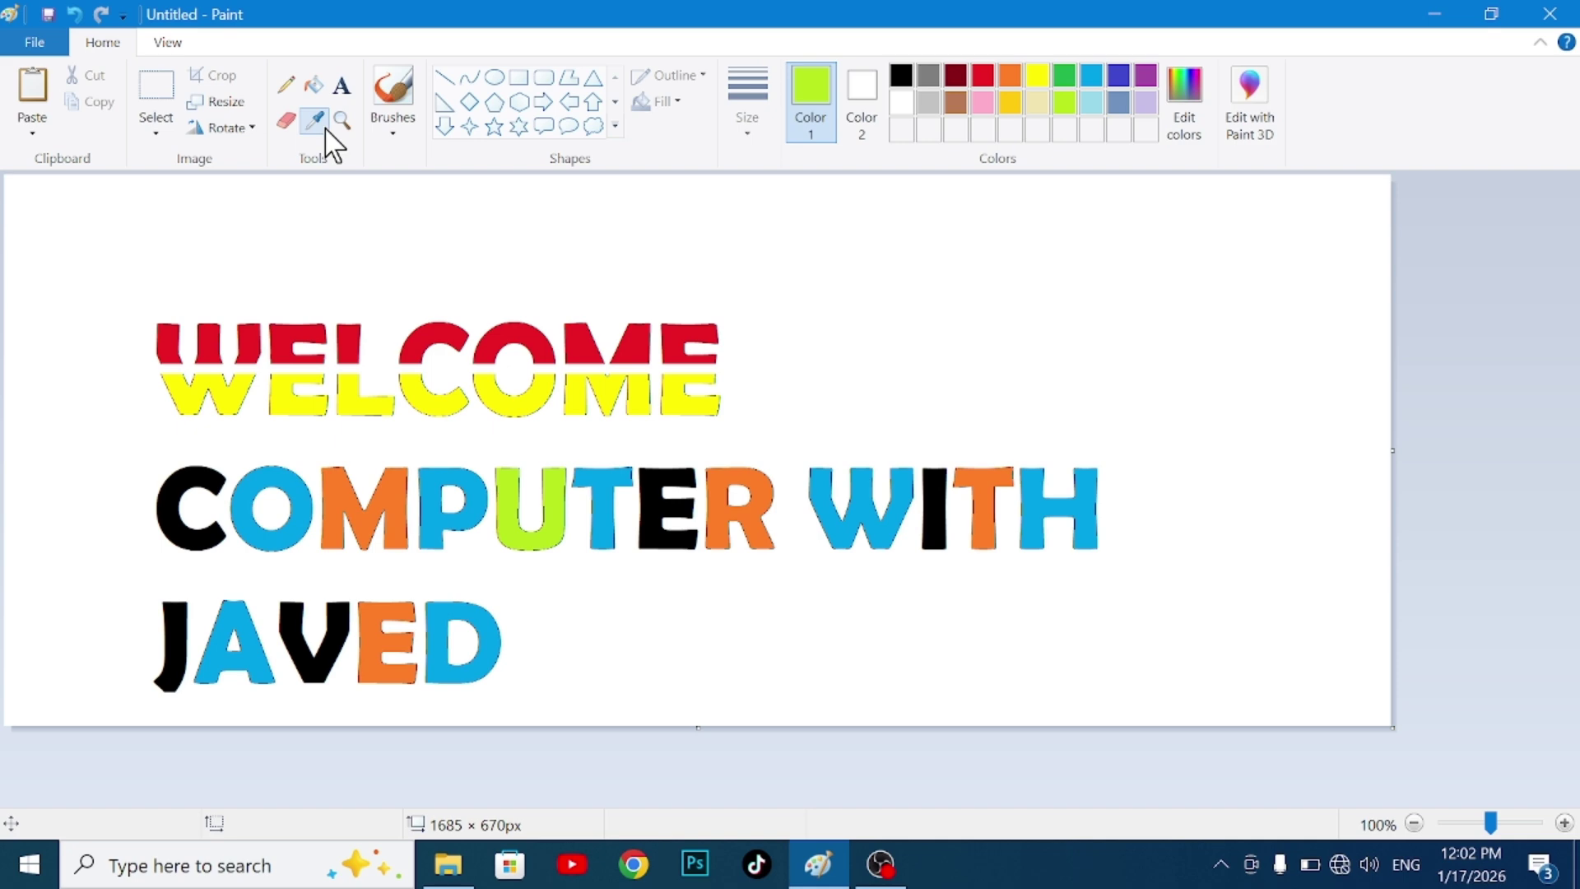
# Open the "Black Illustrative Computer Google Classroom Header" picture from the Desktop, discarding the changes to the untitled drawing.
pyautogui.click(38, 41)
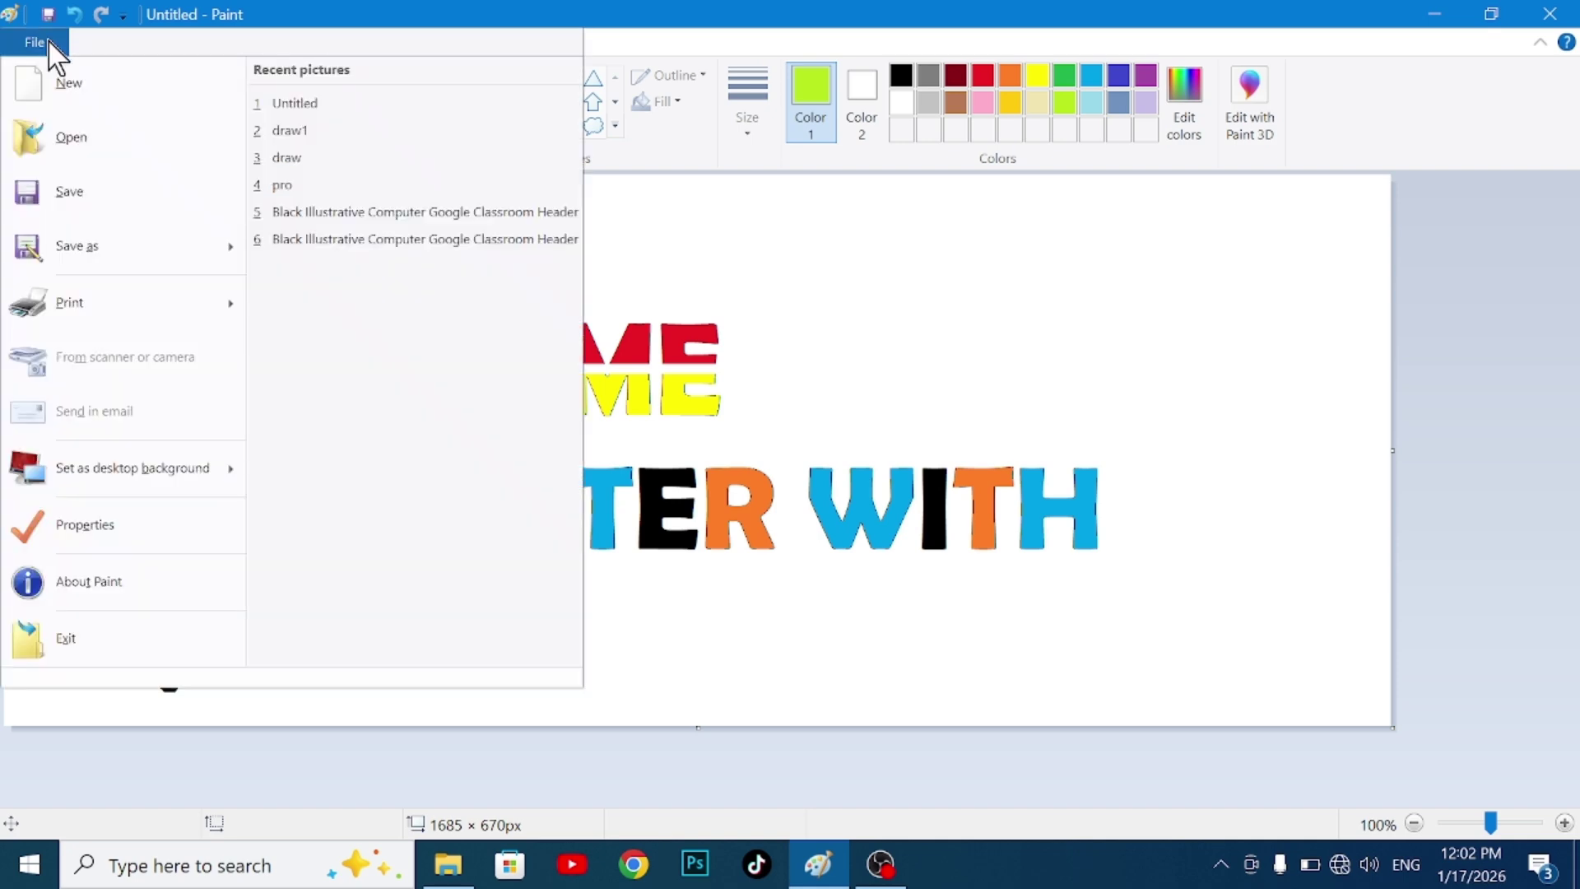
pyautogui.click(71, 140)
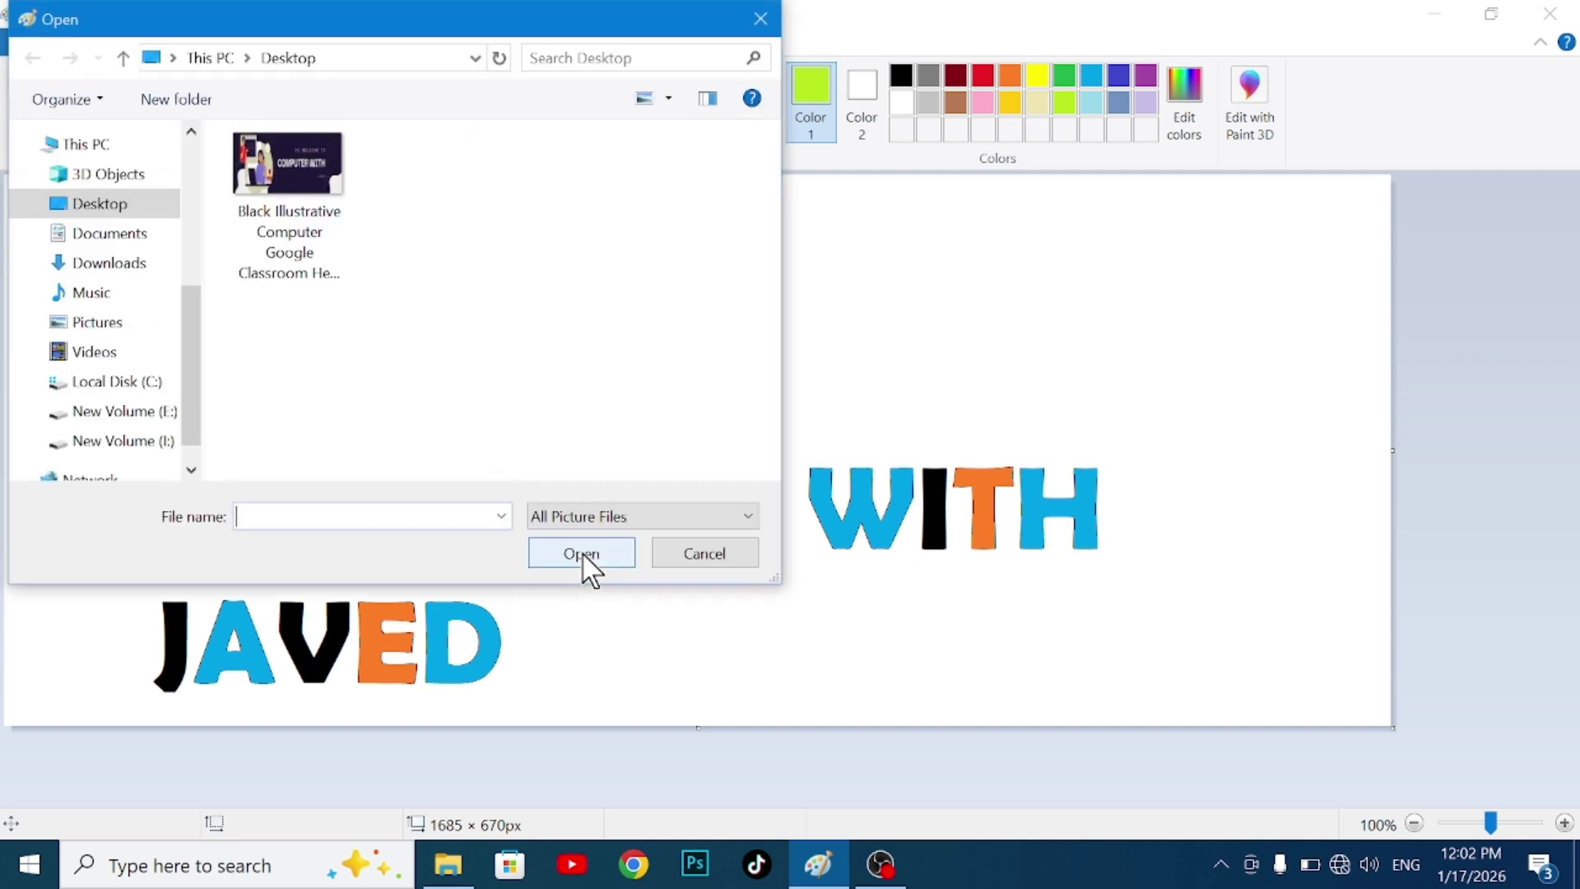
pyautogui.doubleClick(281, 135)
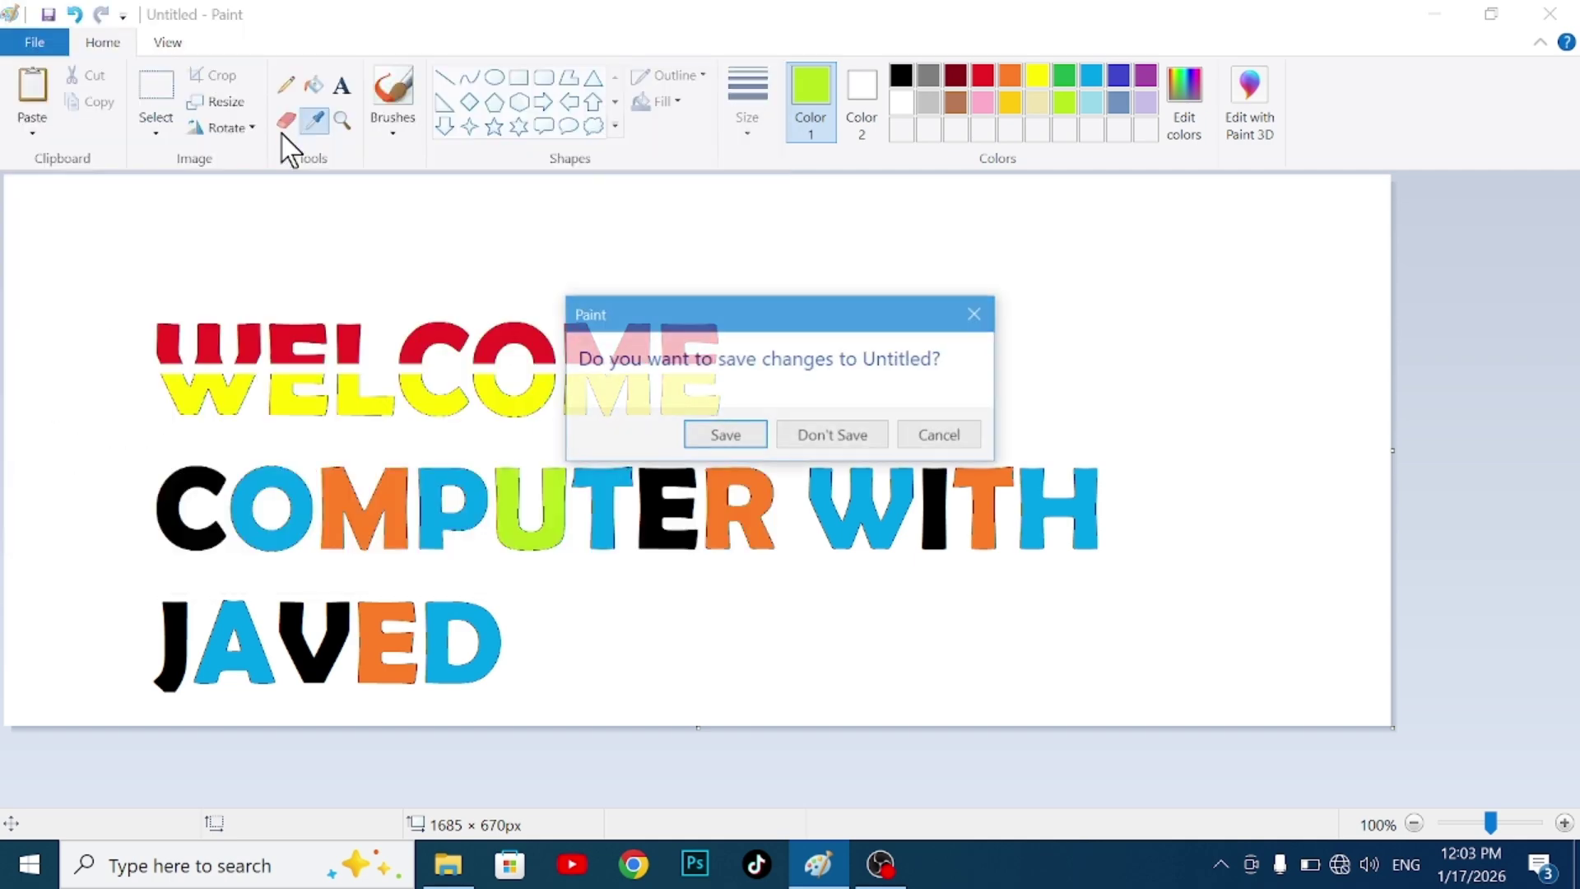
pyautogui.click(823, 437)
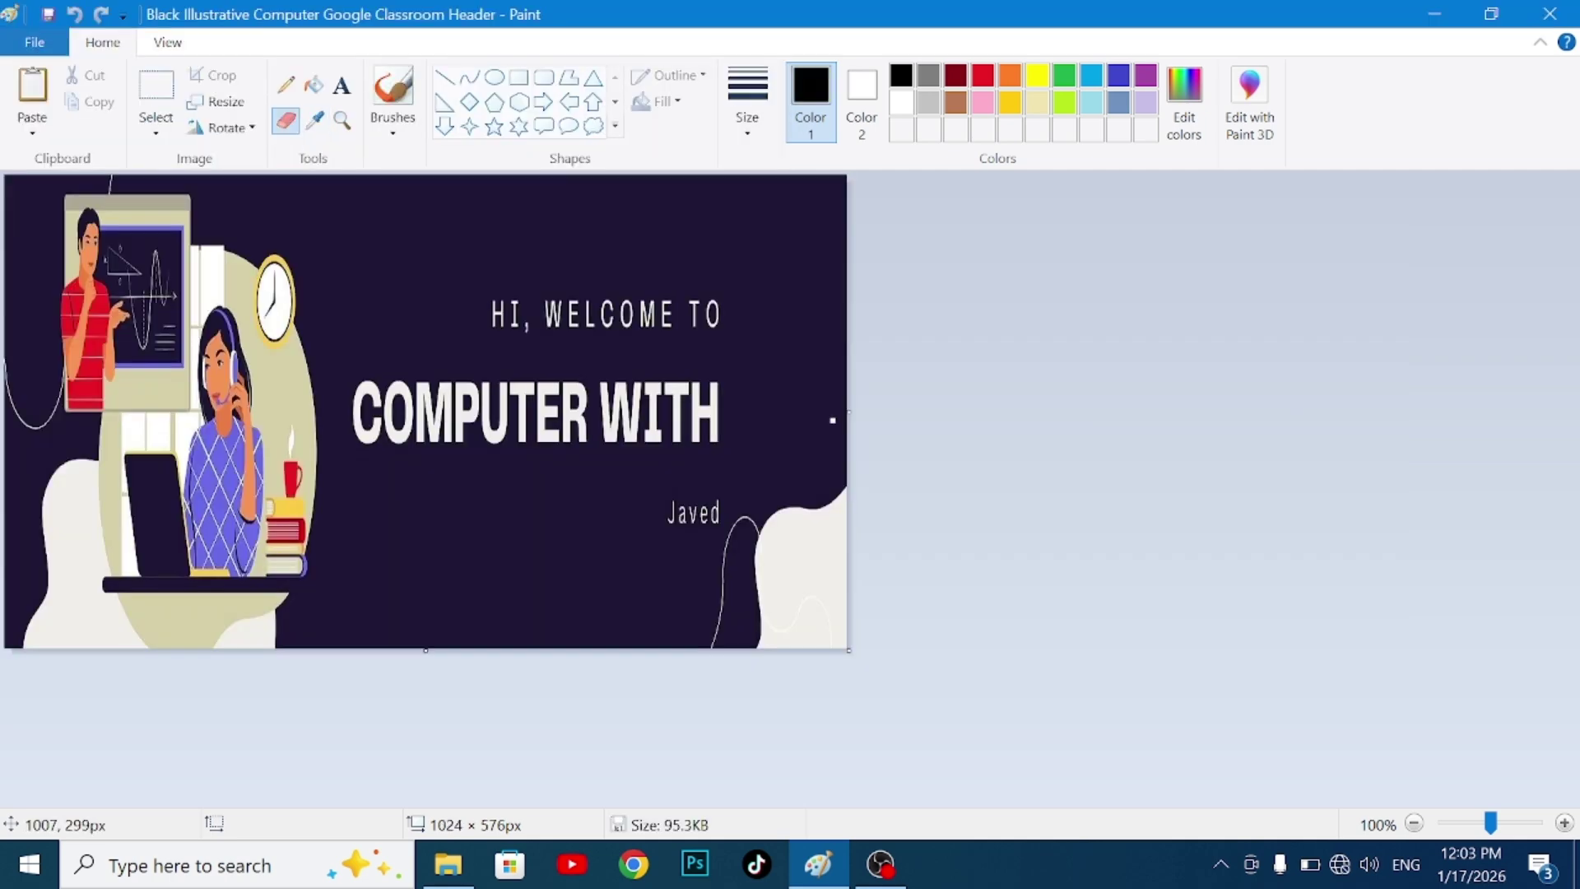
# Widen the canvas to 1322 × 576 px and fill the added blank area with the golden yellow sampled from the desk illustration.
pyautogui.moveTo(854, 414); pyautogui.dragTo(1092, 410)
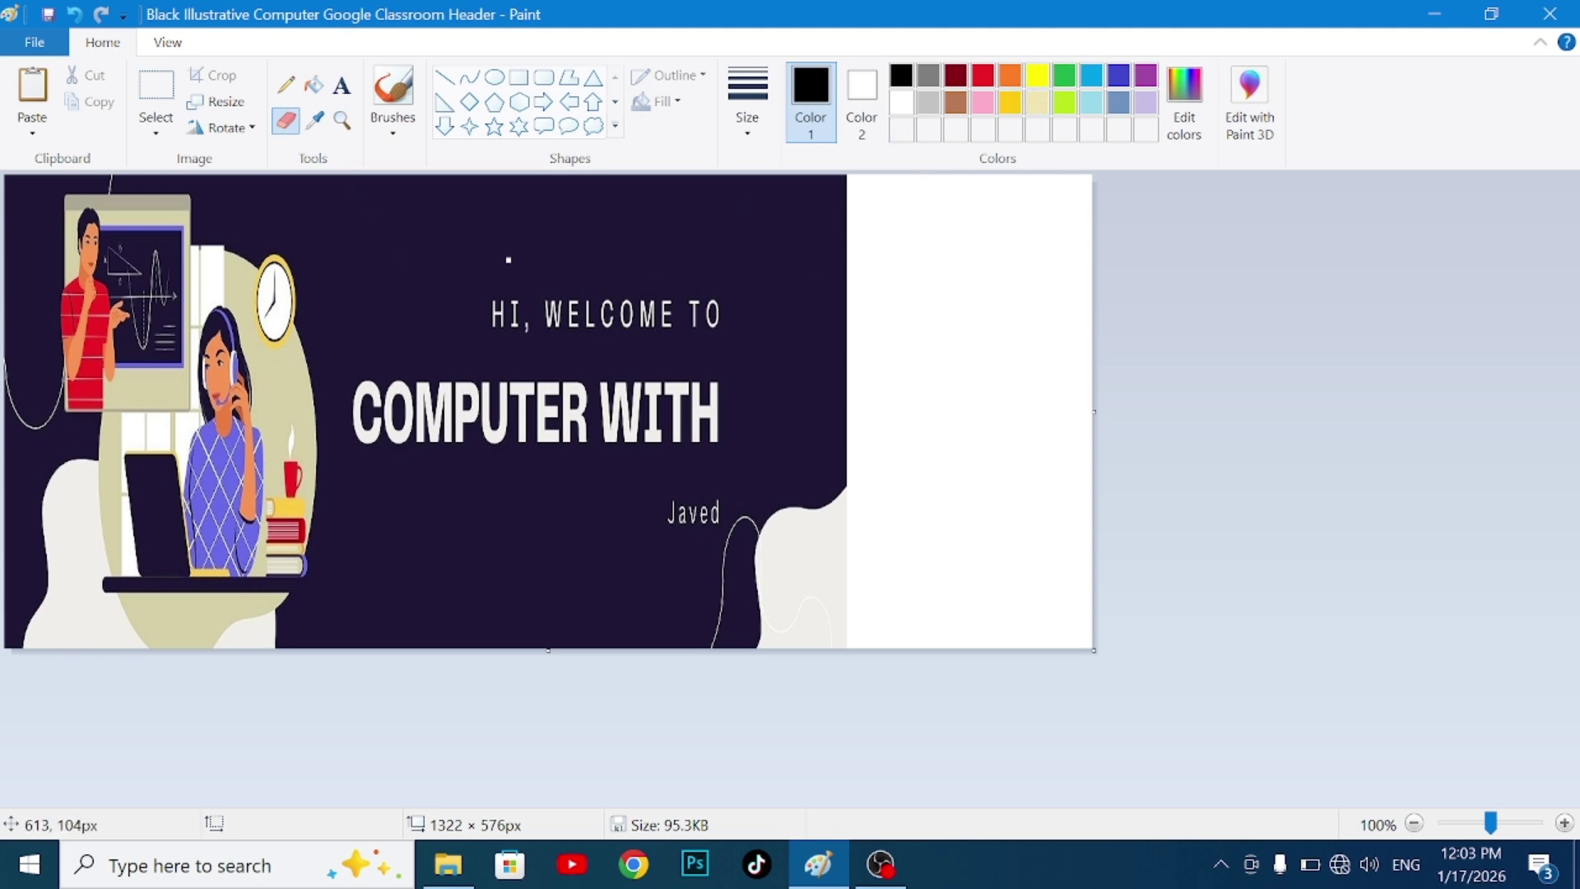
pyautogui.click(323, 116)
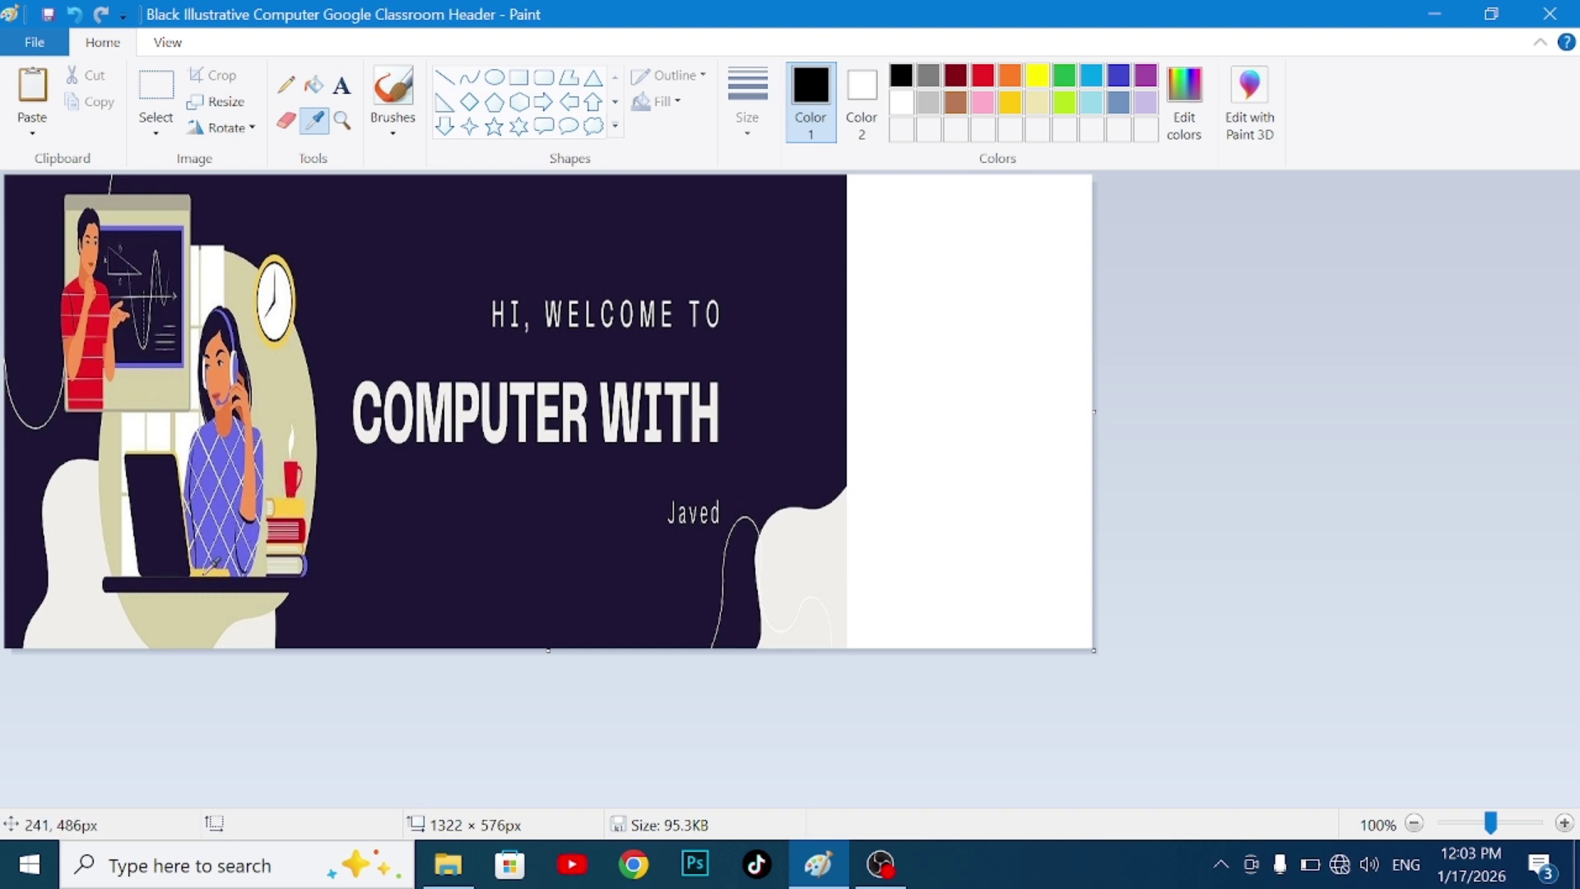
pyautogui.click(203, 571)
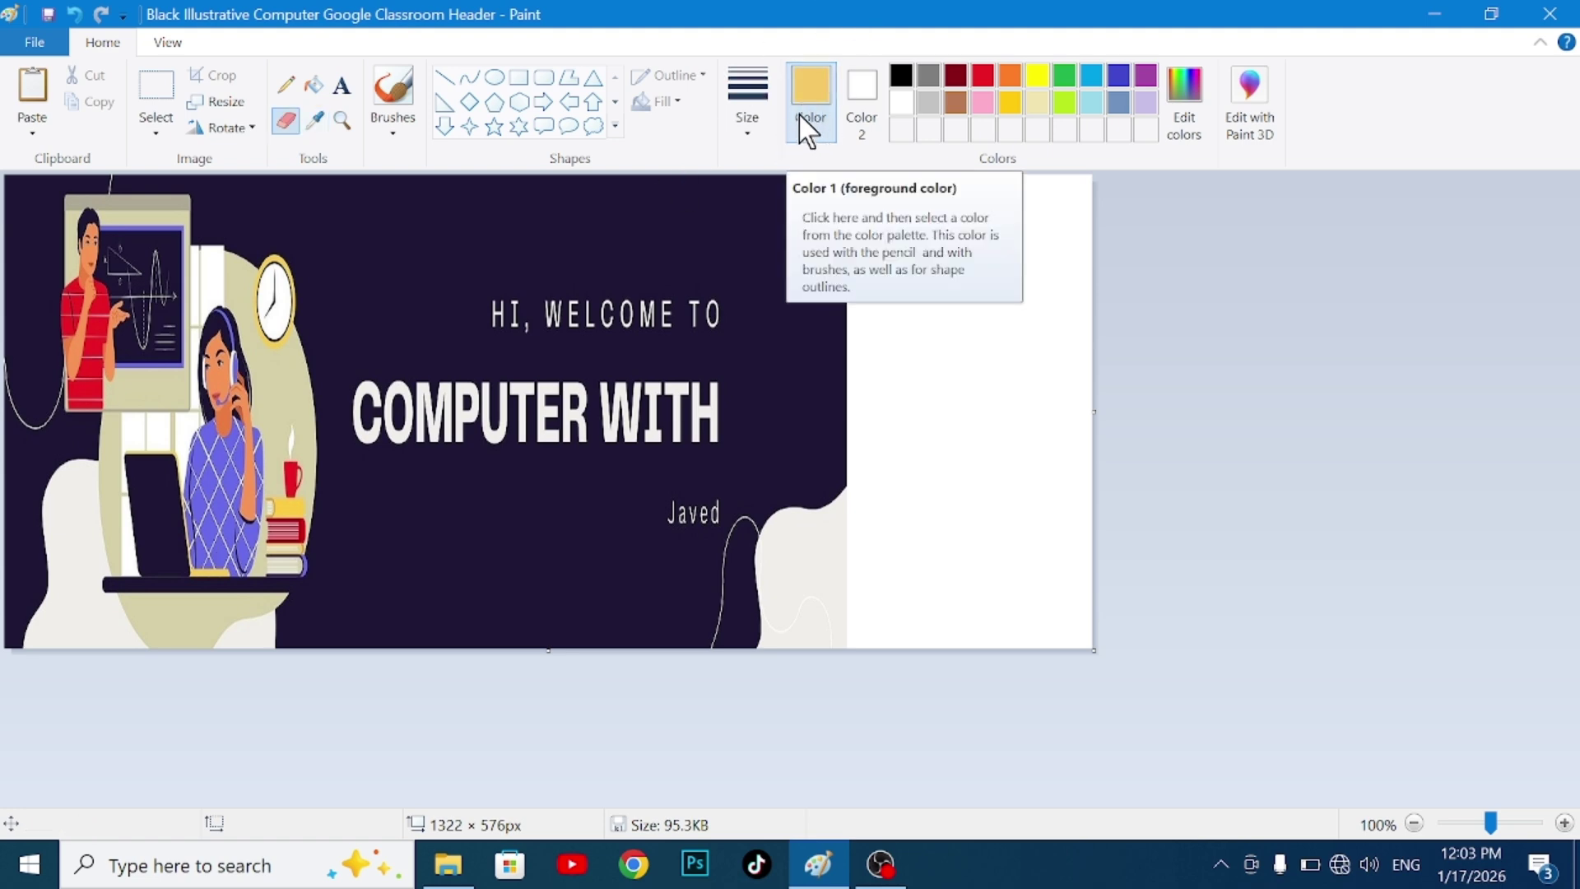
pyautogui.click(313, 87)
pyautogui.click(866, 306)
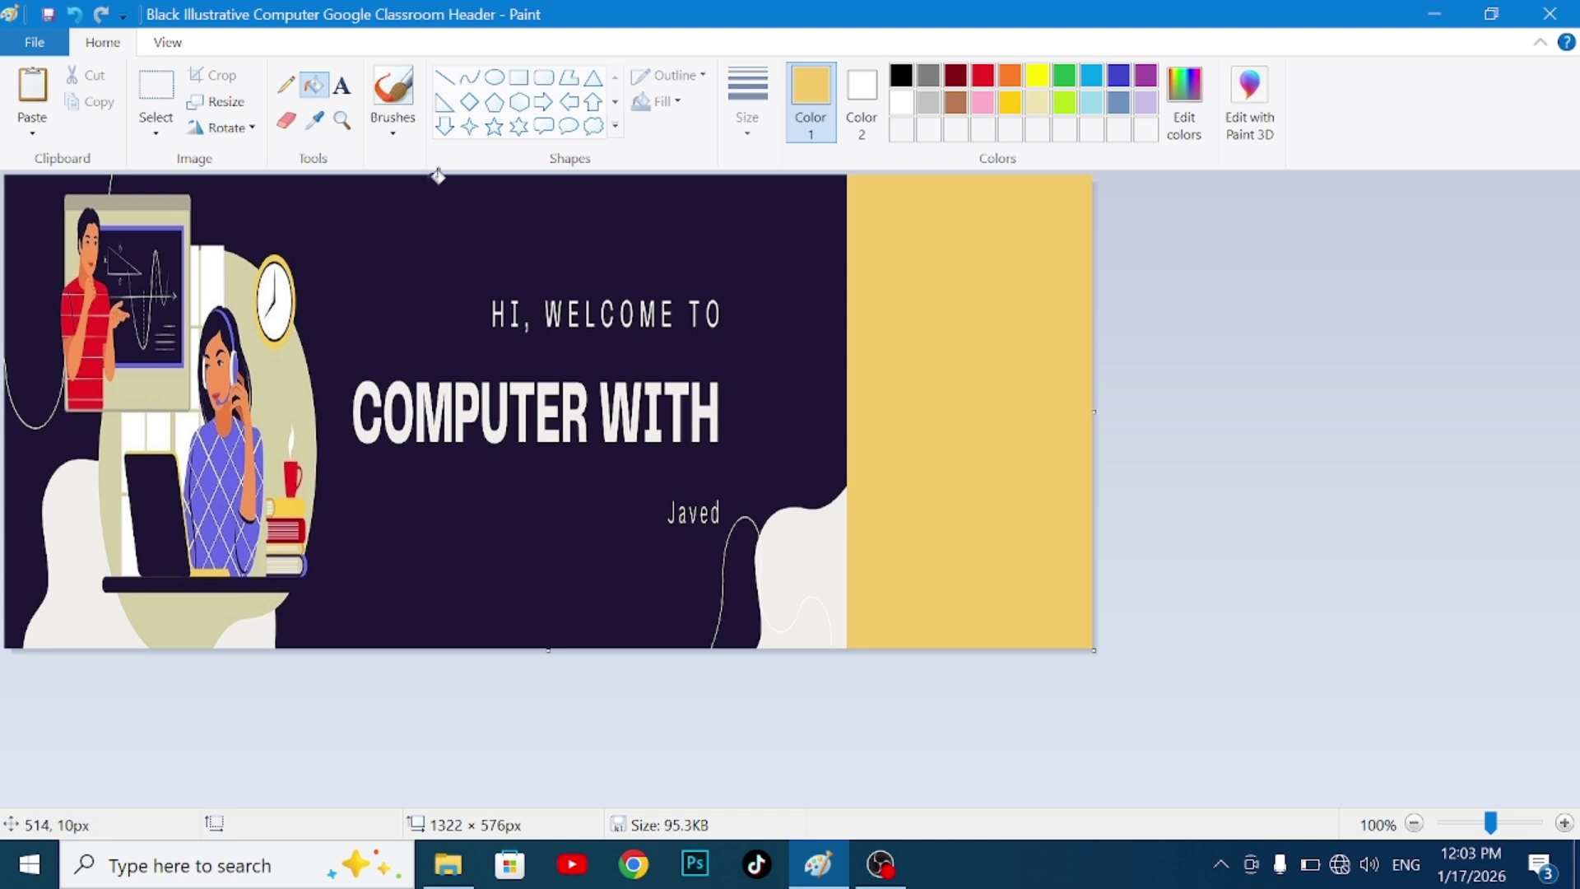
# Magnify the picture to 400% with the Magnifier, and zoom back out to 100%.
pyautogui.click(350, 124)
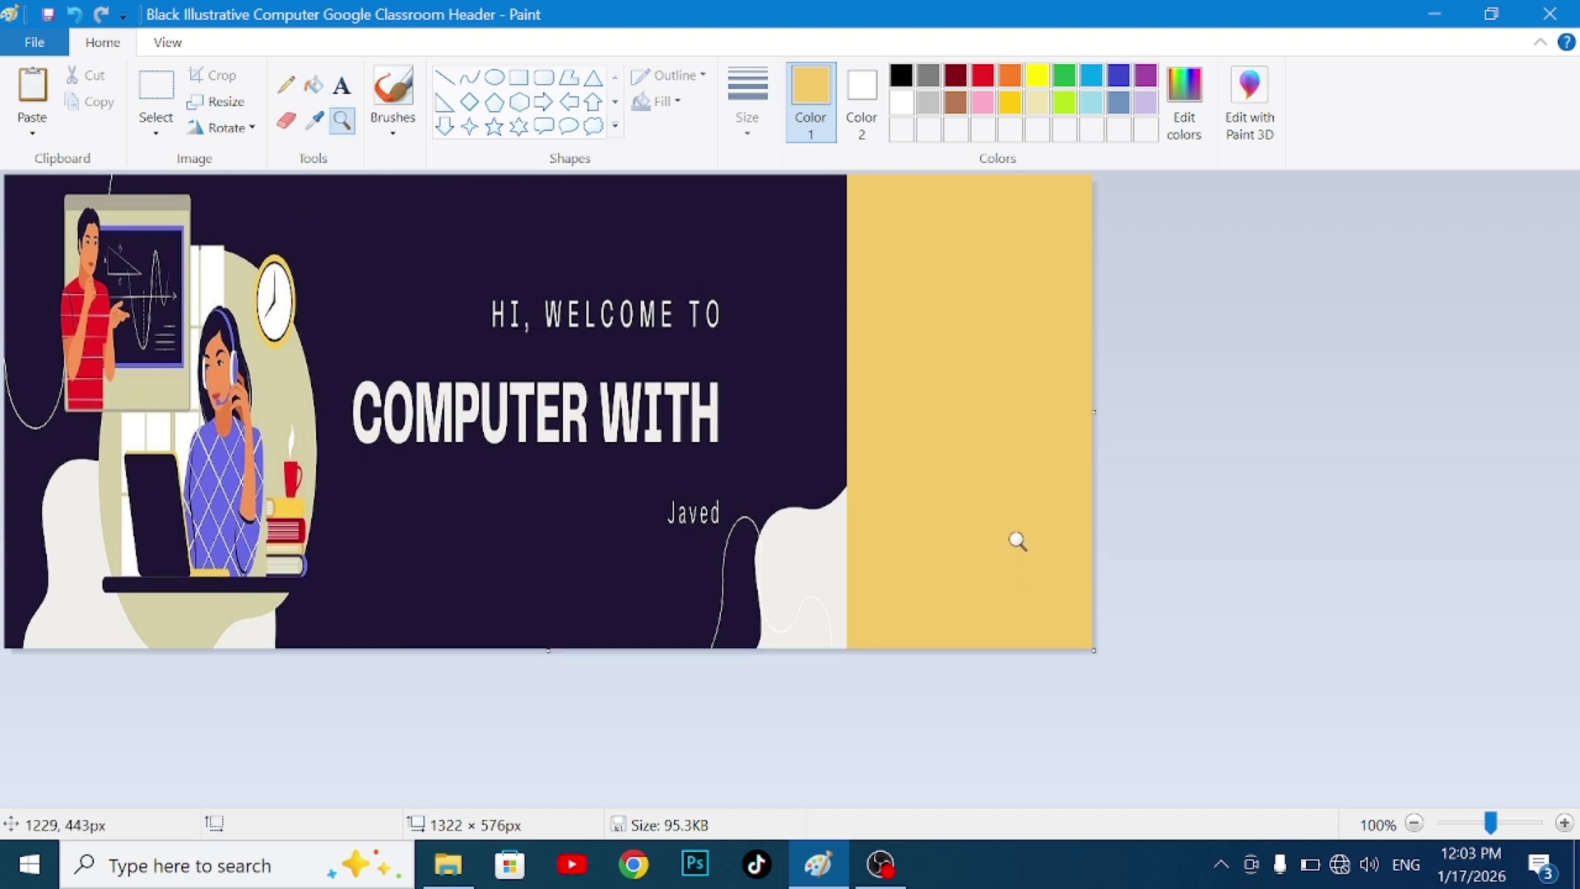
pyautogui.click(1018, 540)
pyautogui.click(631, 422)
pyautogui.click(634, 423)
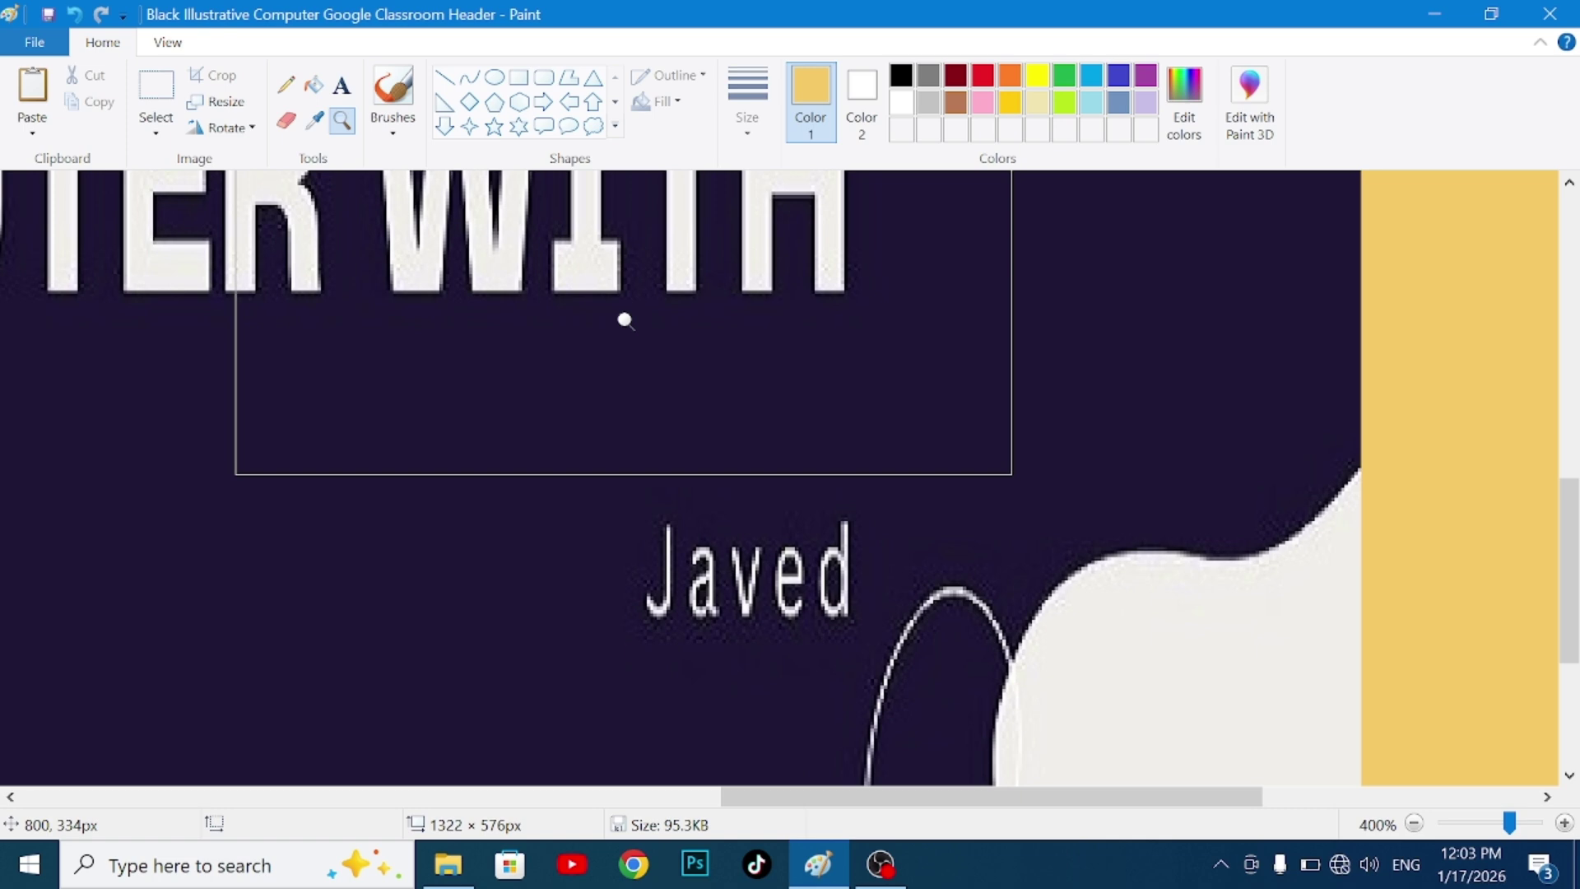
pyautogui.press('alt')
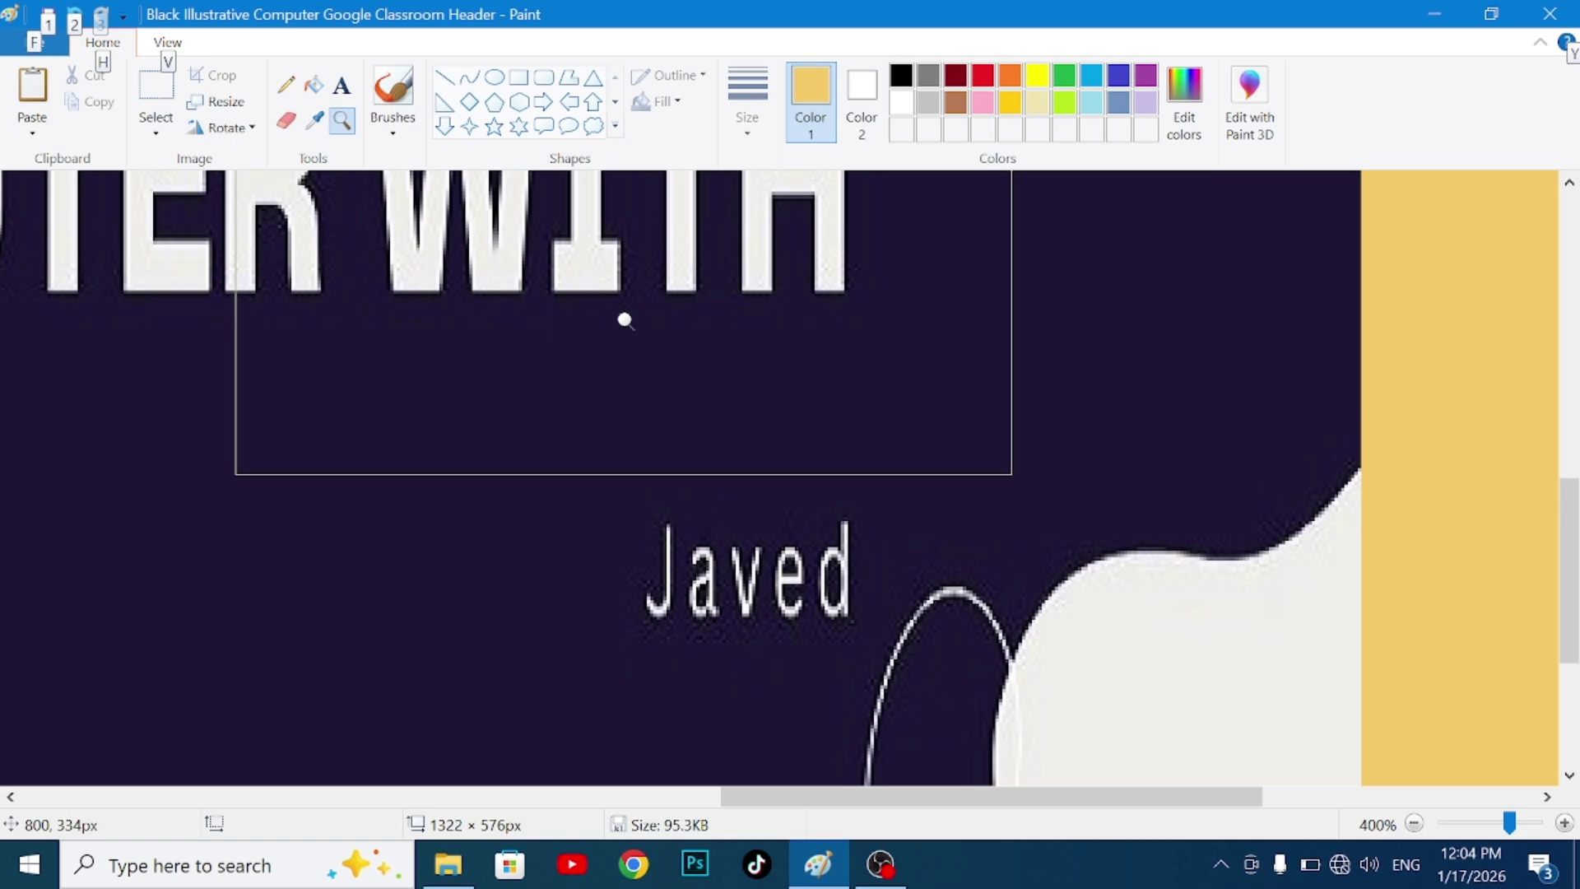
pyautogui.click(1416, 824)
pyautogui.click(1416, 824)
pyautogui.click(1415, 823)
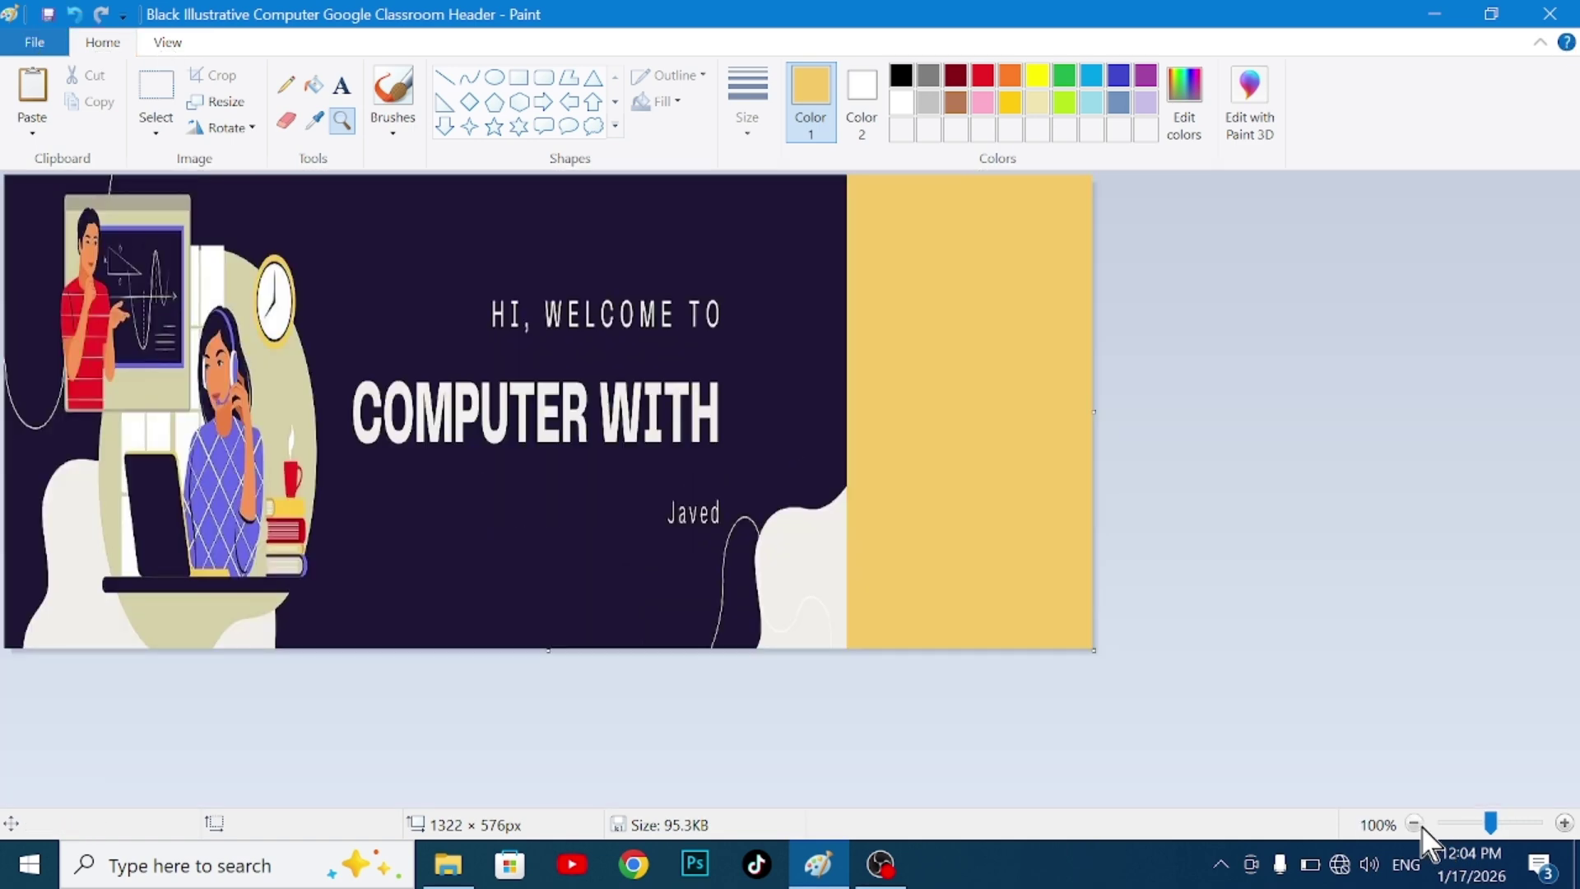
# Magnify the picture's lower area around the white wavy shape to 300%, and zoom out to 25%.
pyautogui.click(856, 503)
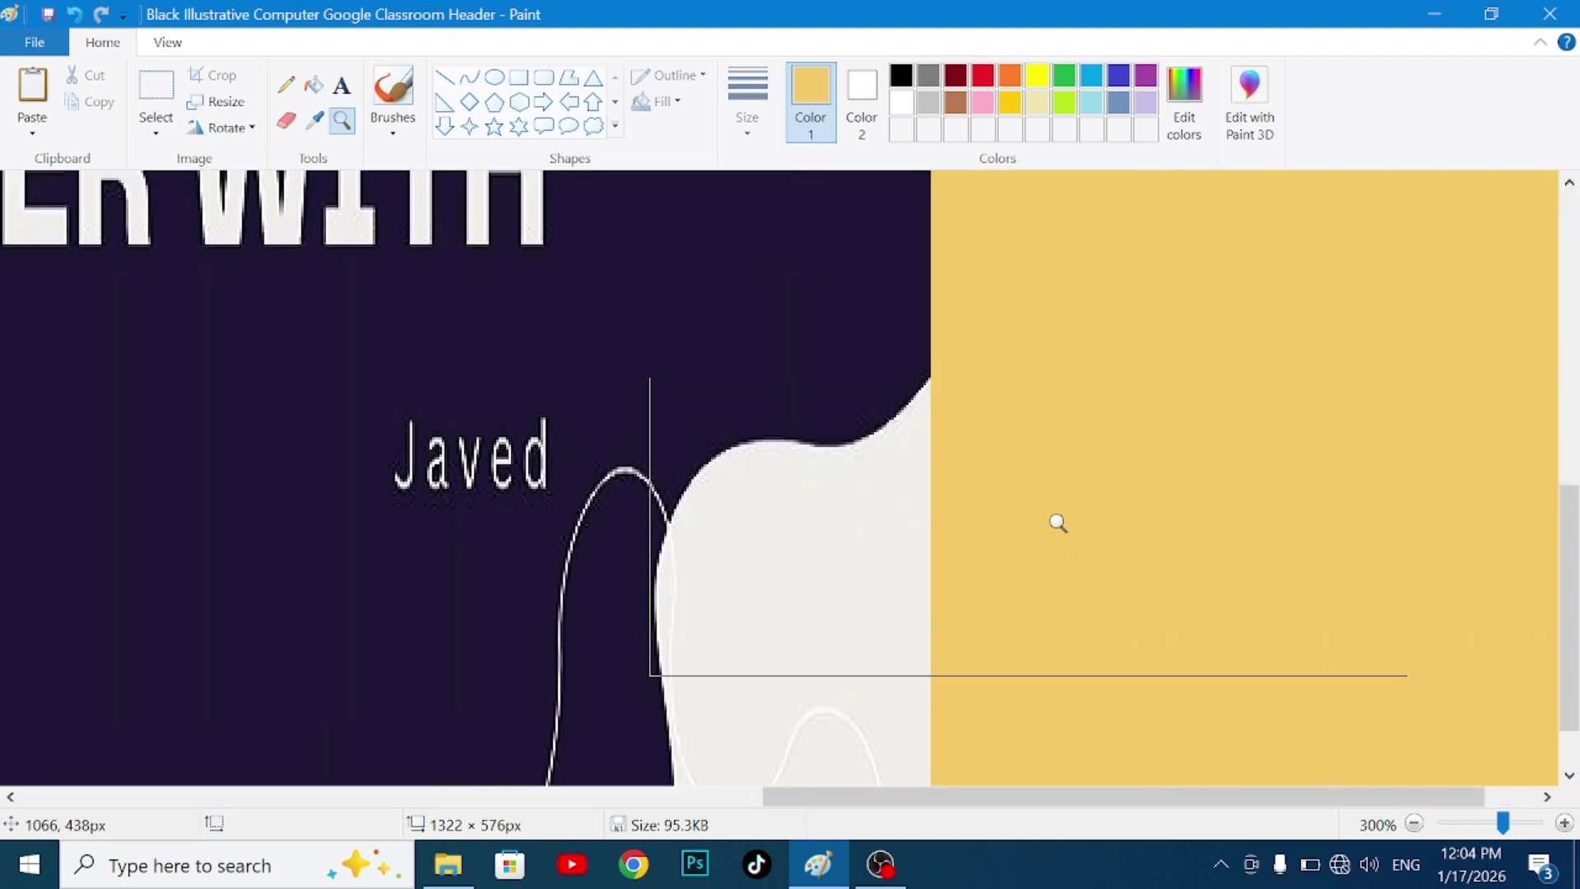
pyautogui.click(1414, 824)
pyautogui.click(1415, 824)
pyautogui.click(1414, 823)
pyautogui.click(1415, 824)
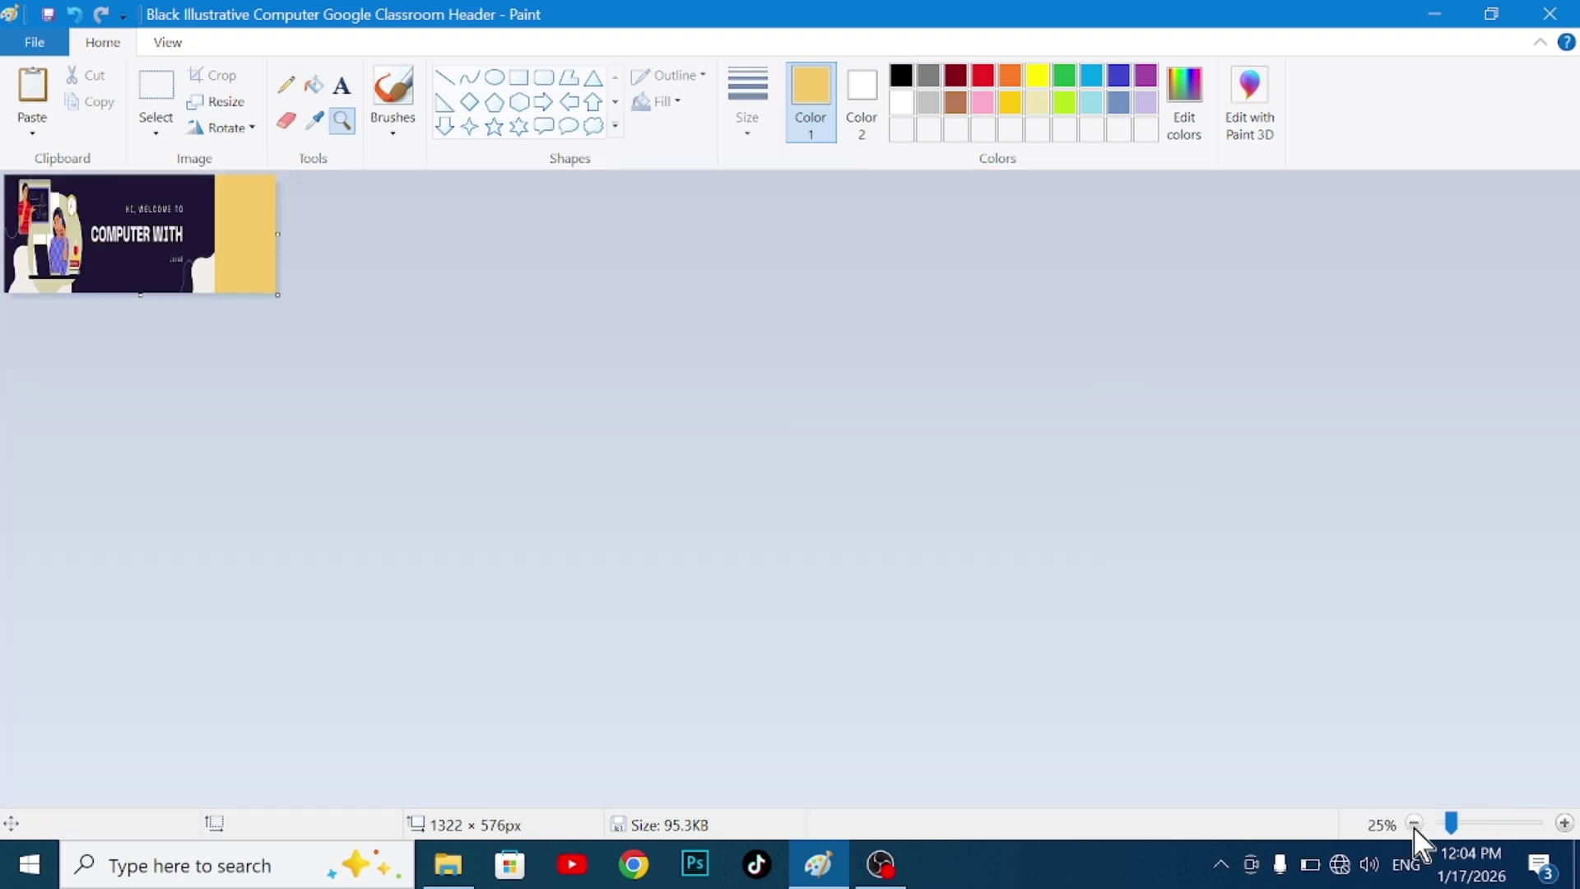